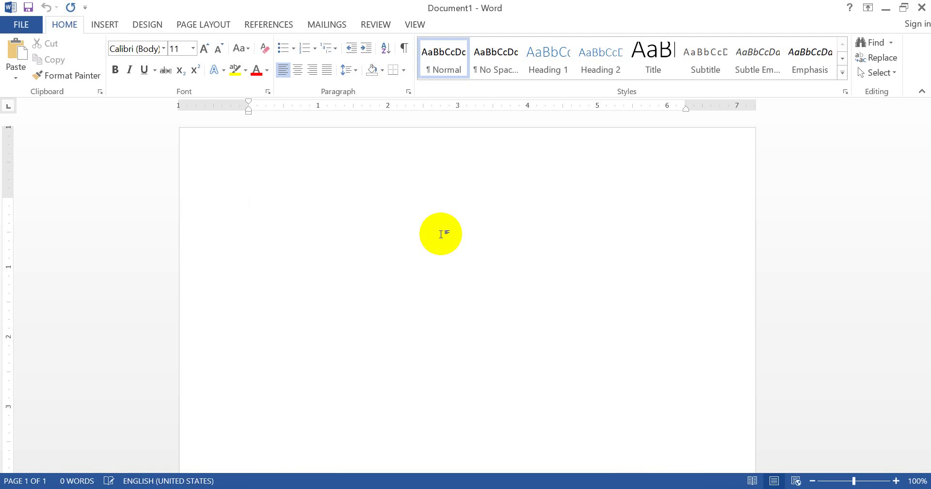
Launch the Step-by-Step Mail Merge Wizard from the Mailings tab and widen its pane
{"action": "left_click", "coordinate": [326, 26]}
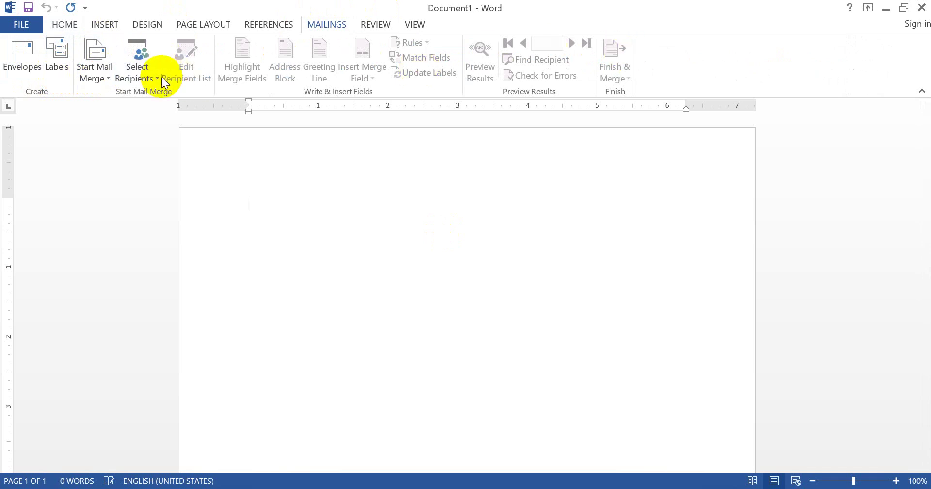
{"action": "left_click", "coordinate": [109, 83]}
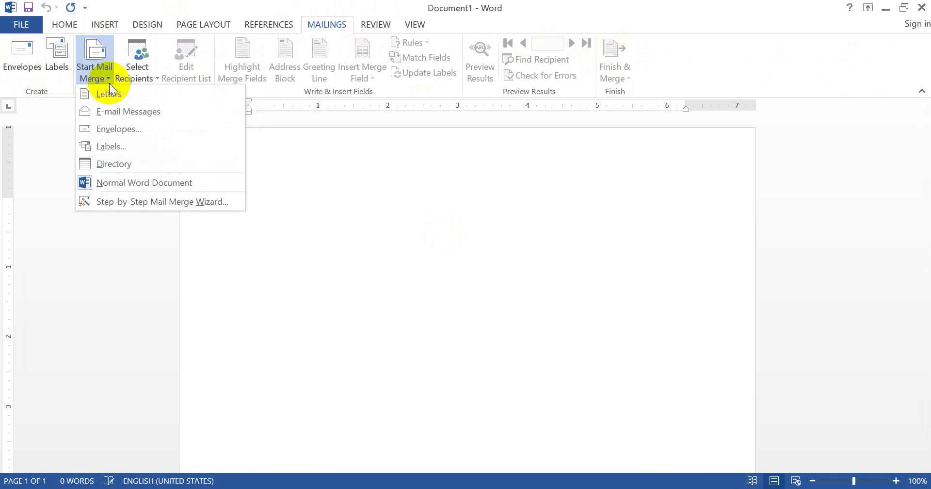
{"action": "left_click", "coordinate": [117, 202]}
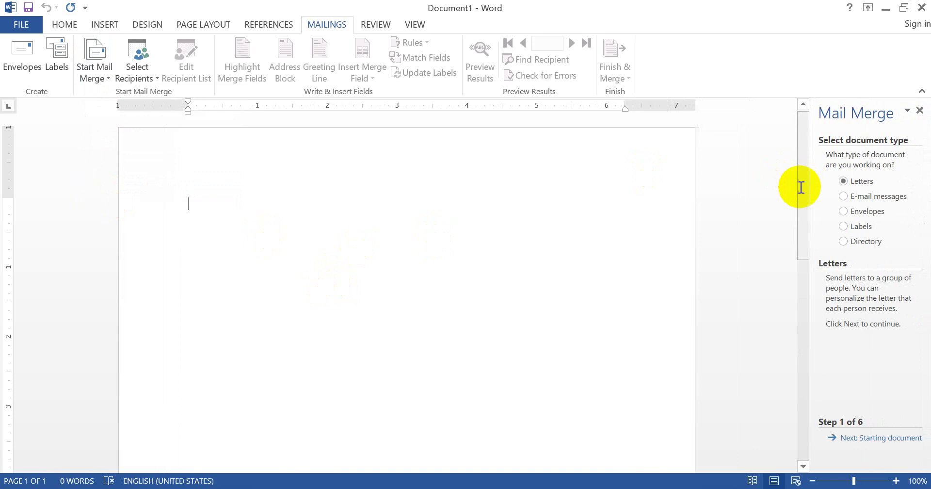
{"action": "left_click_drag", "start_coordinate": [810, 193], "coordinate": [782, 183]}
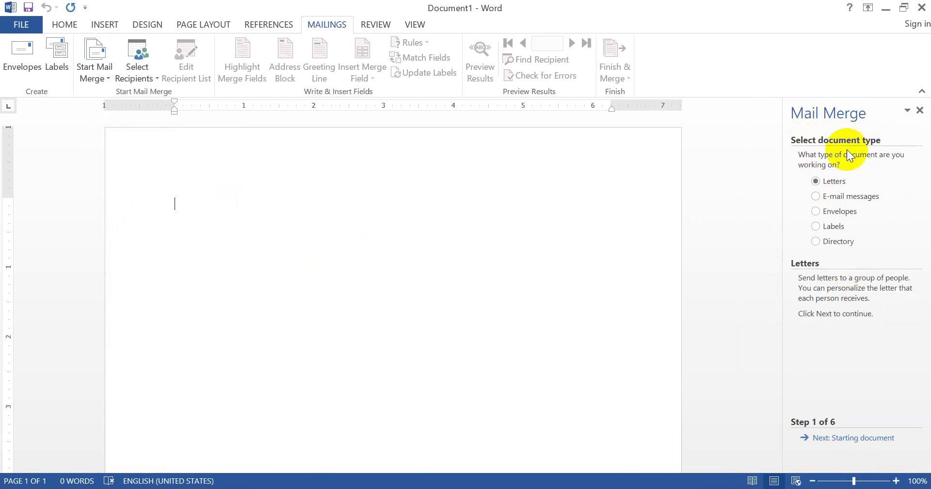
Type '1. SELECT DOCUMENT TYPE' with an unnumbered line 'LETTER, EMAIL, ENVELOPES, LABELS, DIRECTORY.' beneath it
{"action": "type", "text": "1."}
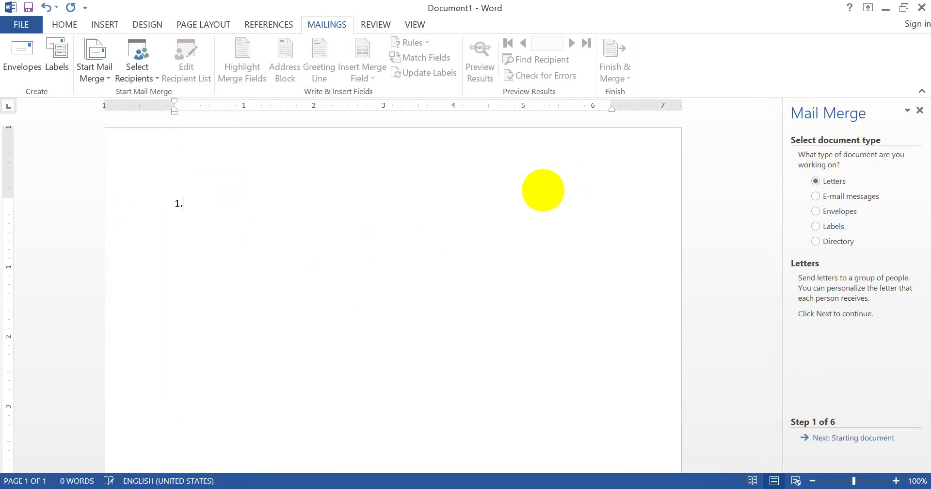
{"action": "type", "text": " SELECT DO"}
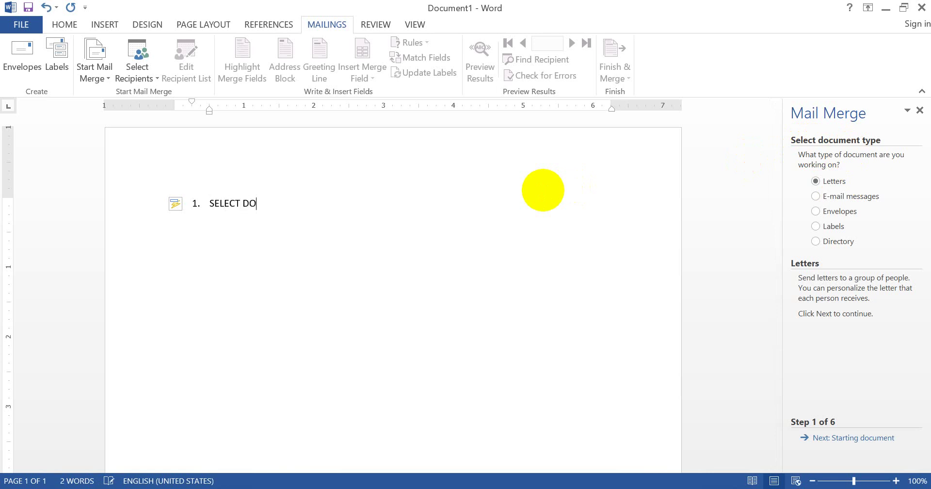
{"action": "type", "text": "CUMENT TYPE"}
{"action": "key", "text": "Return"}
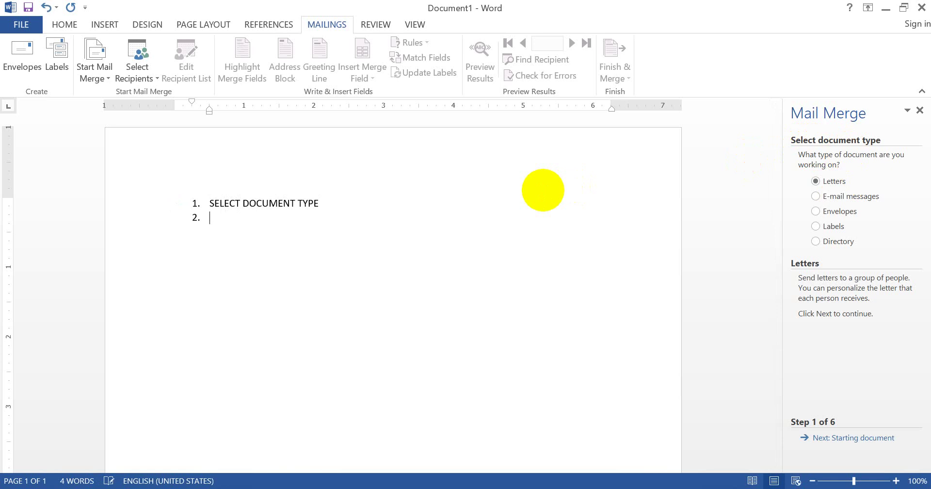
{"action": "key", "text": "BackSpace"}
{"action": "type", "text": "LETTER, EMAIL, ENVELOP"}
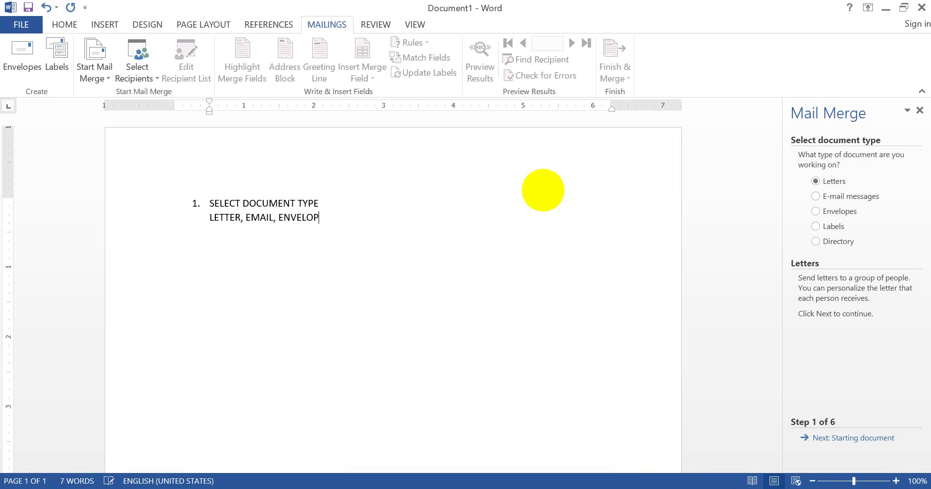
{"action": "type", "text": "ES, LABELS,"}
{"action": "type", "text": "DIRECTORY."}
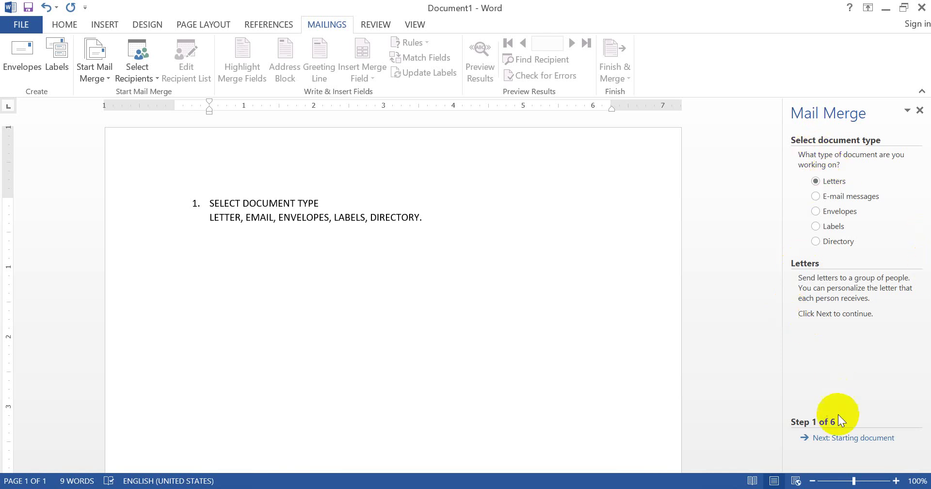
Advance the wizard to Starting document and add '2. SELECT STARTING DOCUMENT' with an unnumbered line beginning 'USE THE CURR'
{"action": "left_click", "coordinate": [838, 437]}
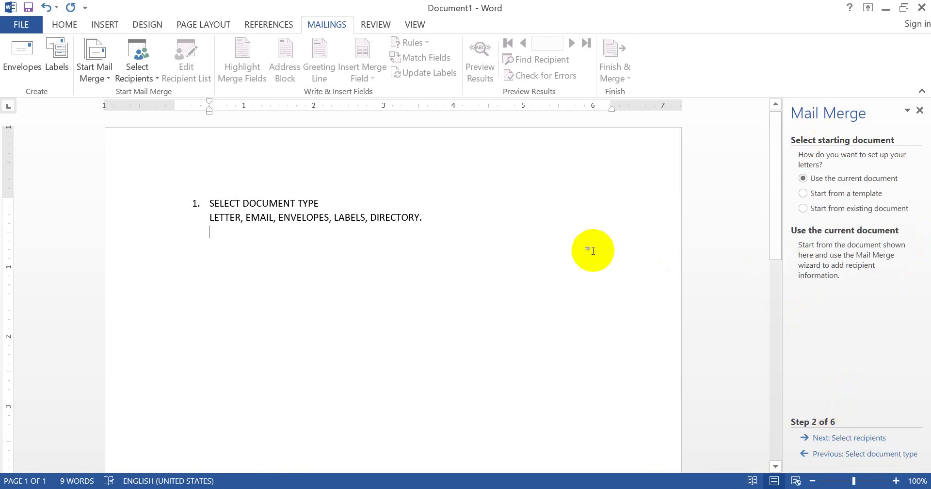
{"action": "key", "text": "Return"}
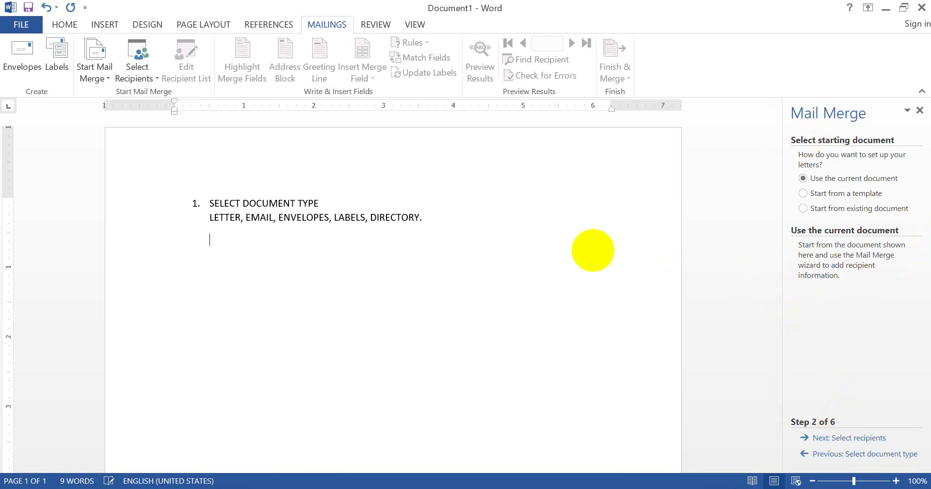
{"action": "type", "text": "2. S"}
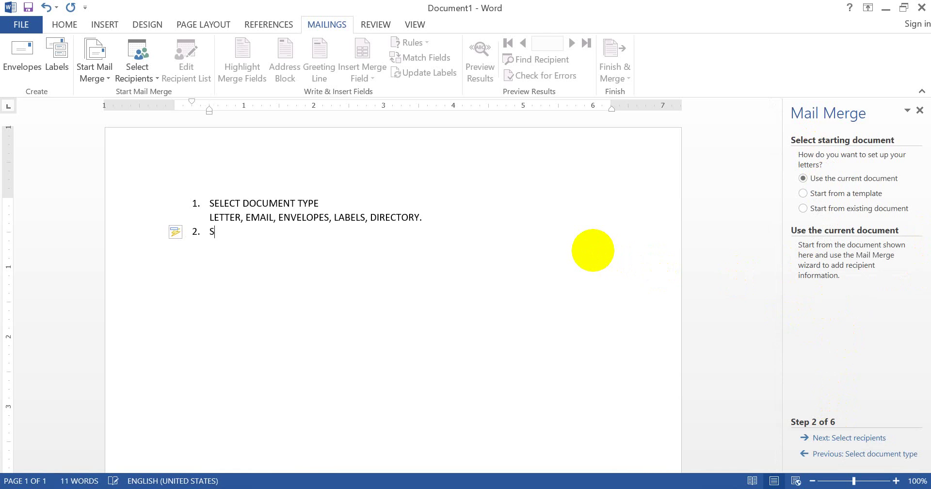
{"action": "type", "text": "ELECT D"}
{"action": "key", "text": "BackSpace"}
{"action": "type", "text": "STARTING DOCUMENT"}
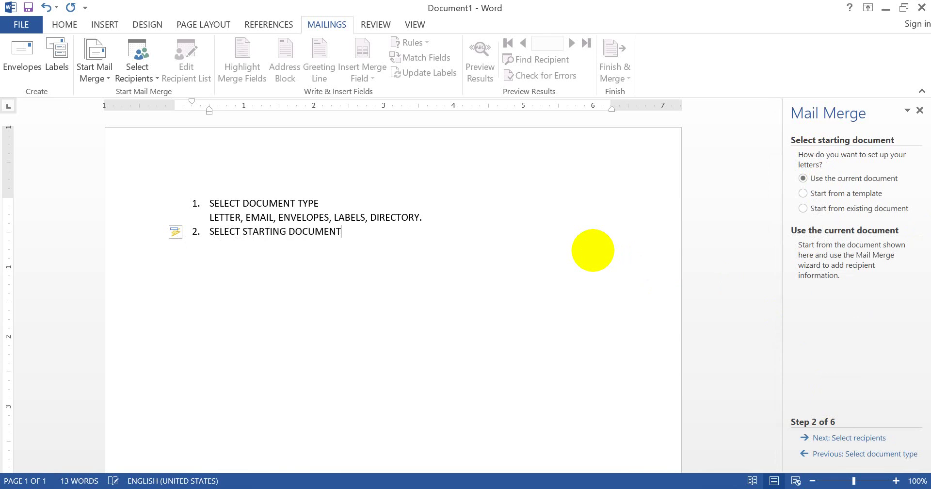
{"action": "key", "text": "Return"}
{"action": "key", "text": "BackSpace"}
{"action": "type", "text": "USE T"}
{"action": "type", "text": "HE CURRENT DOCUMENT"}
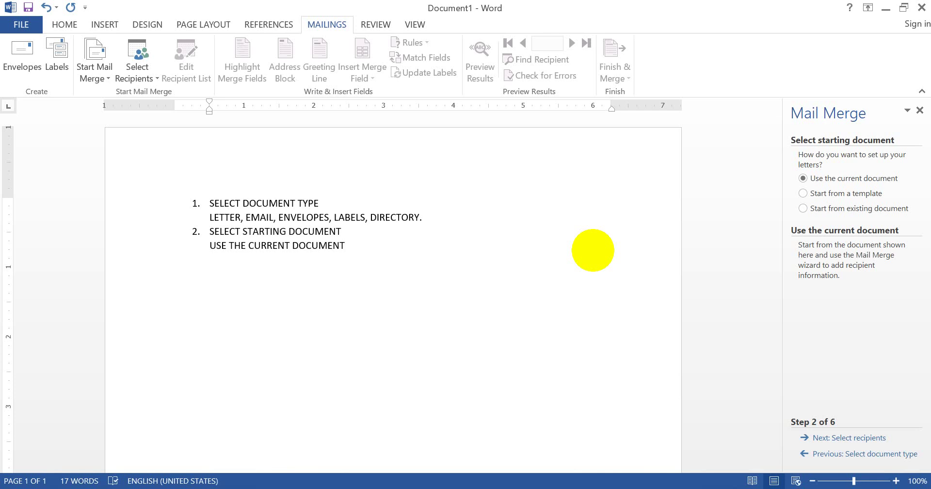
Complete item 2's line: 'USE THE CURRENT DOCUMENT, START FROM A TEMPLATE, START FROM EXISTING DOCUMENT'
{"action": "type", "text": ", START FROM A TEM"}
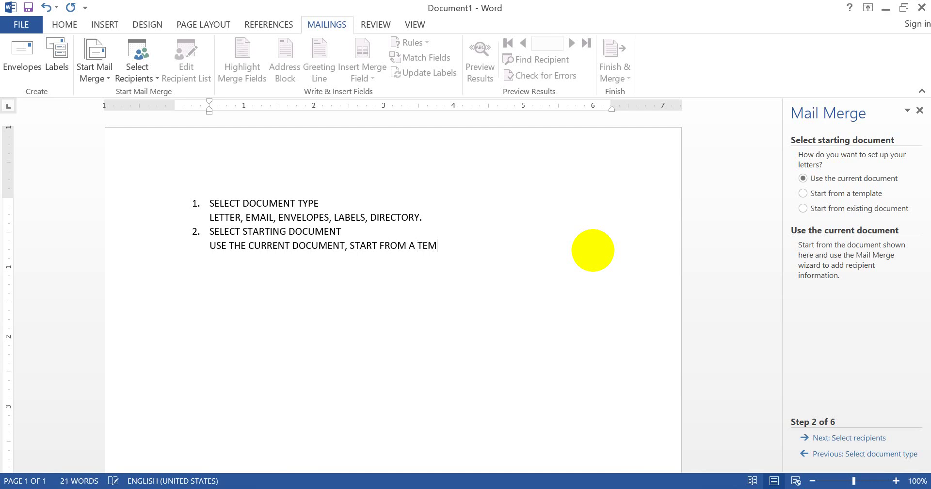
{"action": "type", "text": "PLATE,"}
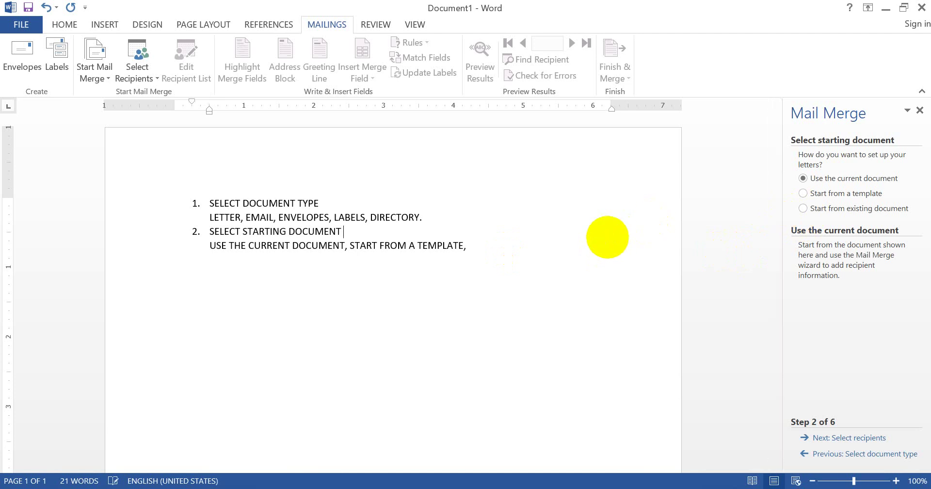
{"action": "left_click", "coordinate": [532, 254]}
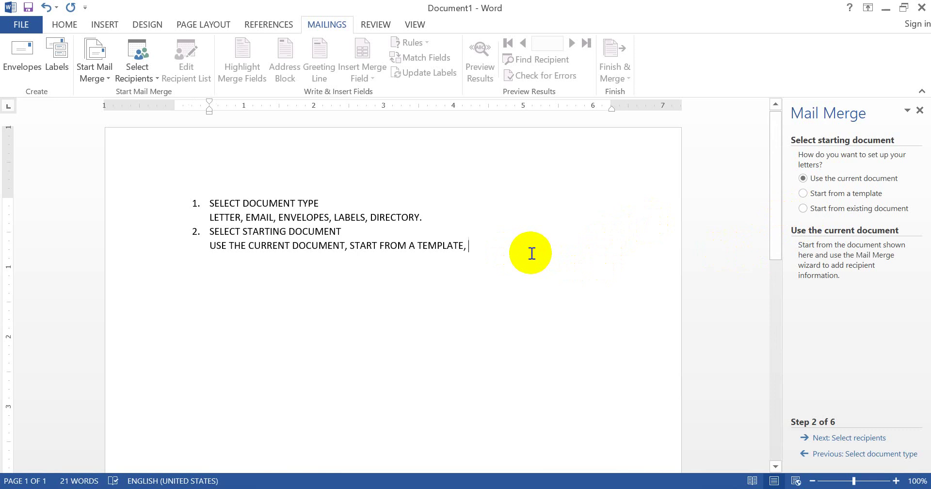
{"action": "type", "text": "START"}
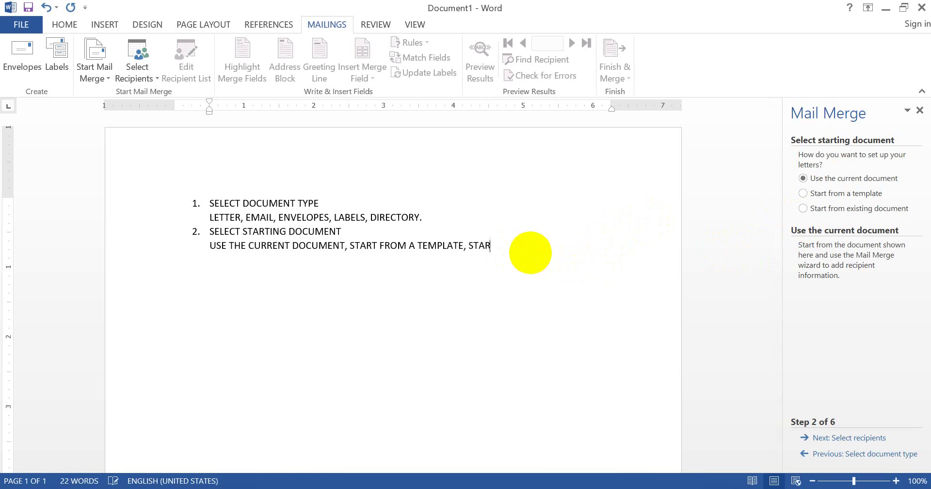
{"action": "type", "text": " FROM EXISTING DOCUMENT."}
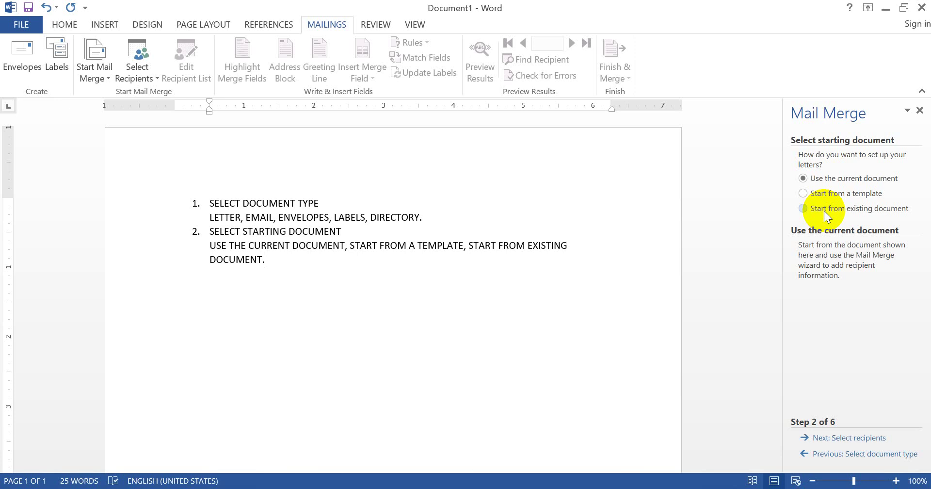
Try the other starting options, then choose Use the current document and advance to Select recipients
{"action": "left_click", "coordinate": [825, 210]}
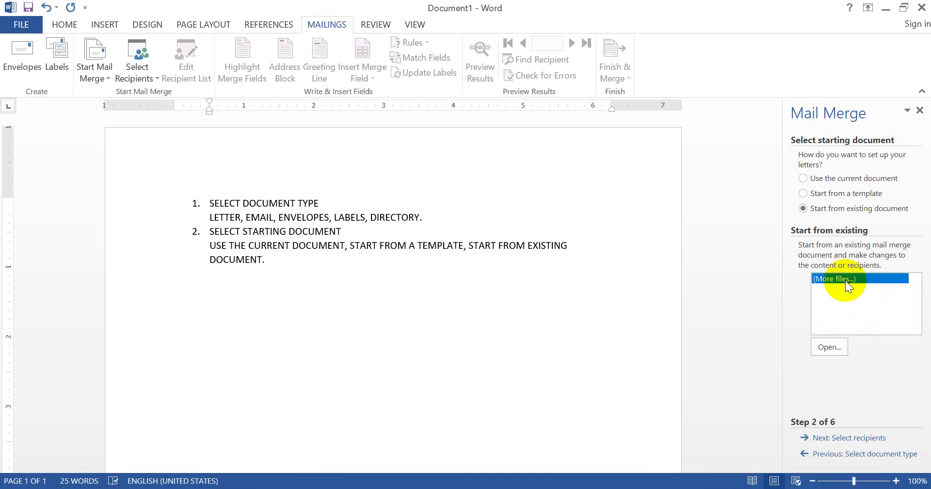
{"action": "left_click", "coordinate": [825, 349]}
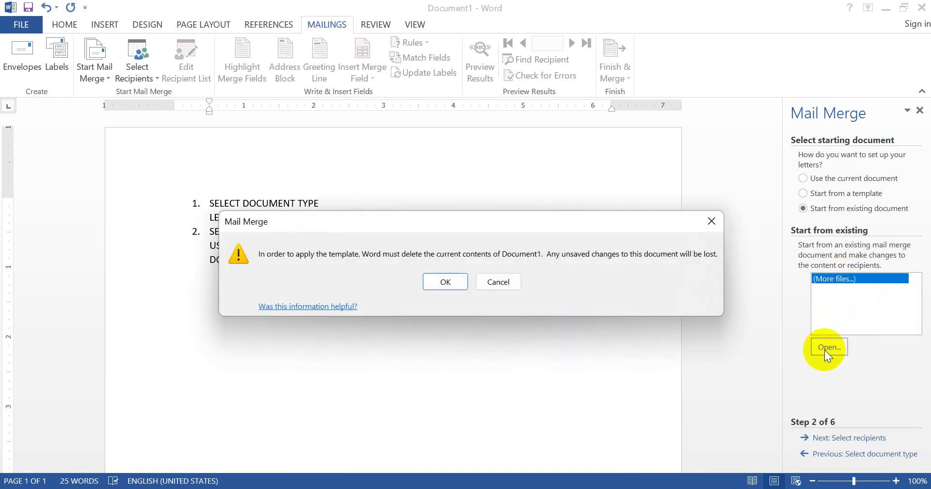
{"action": "left_click", "coordinate": [490, 280]}
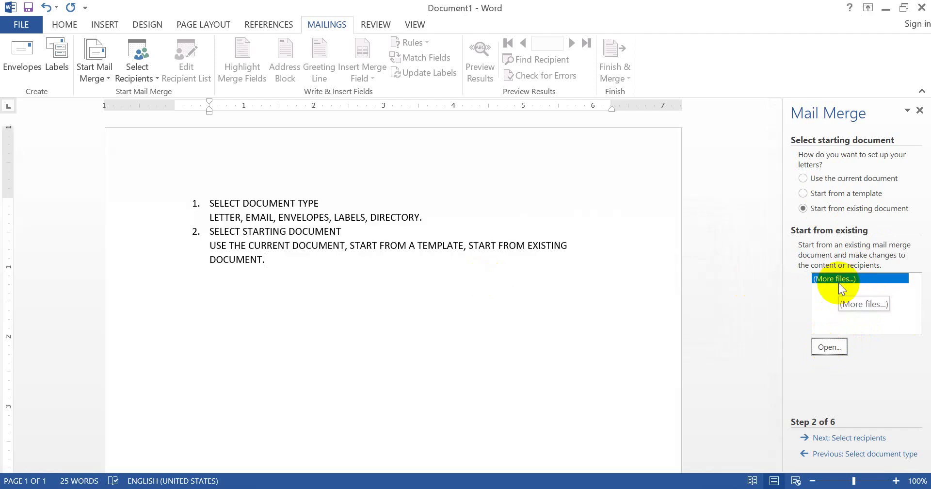
{"action": "left_click", "coordinate": [821, 193]}
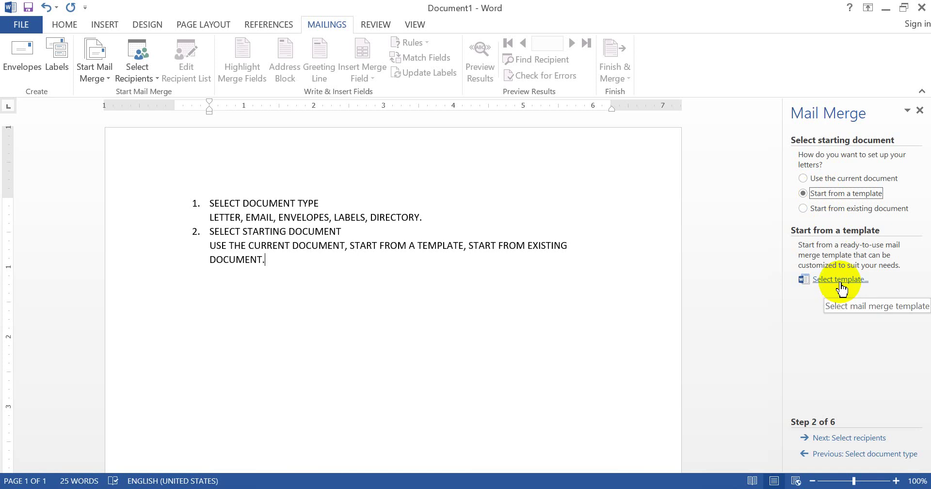
{"action": "left_click", "coordinate": [817, 179]}
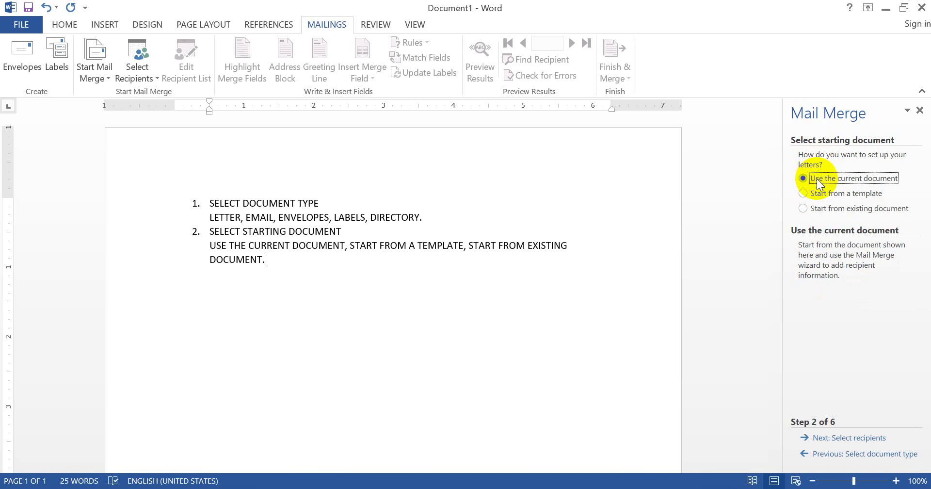
{"action": "left_click", "coordinate": [847, 438]}
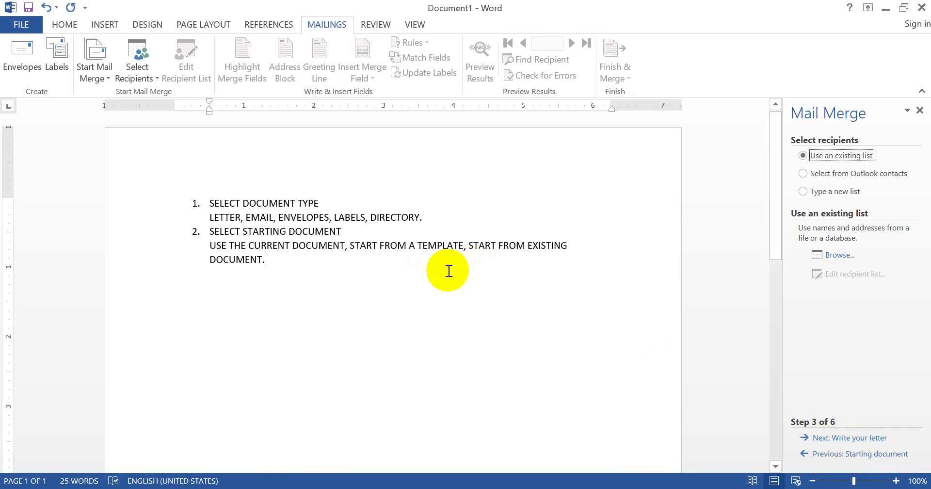
Start numbered item 3 below item 2, titled SELECT RECIPIENTS
{"action": "left_click", "coordinate": [401, 270]}
{"action": "key", "text": "Return"}
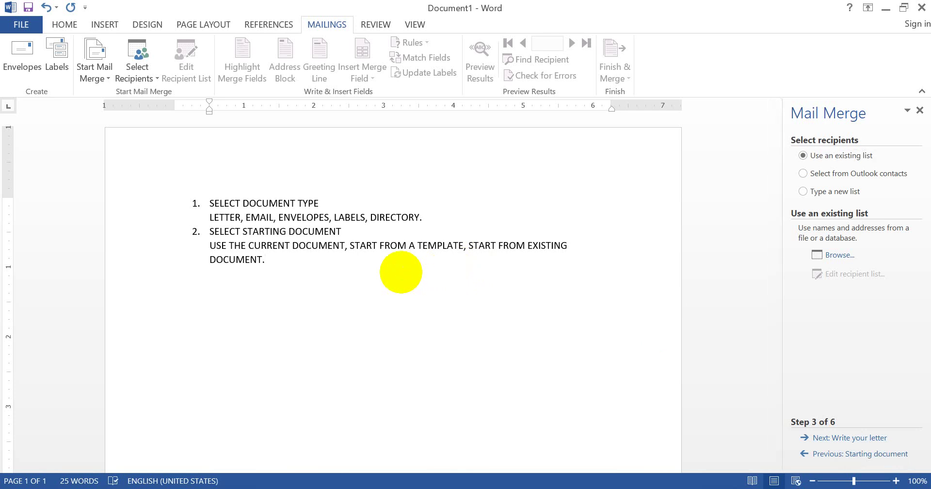
{"action": "key", "text": "BackSpace"}
{"action": "type", "text": "3. "}
{"action": "type", "text": "USE AN E"}
{"action": "type", "text": "XISTI"}
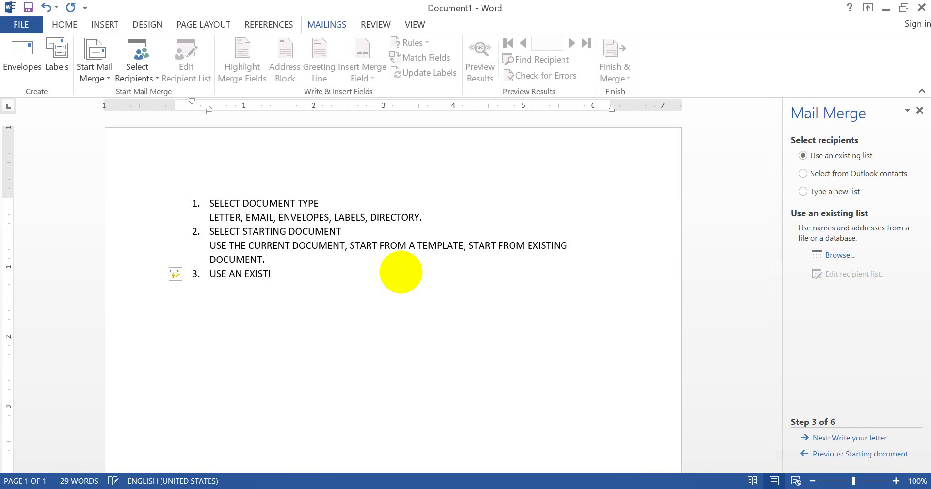
{"action": "type", "text": "NG LIT"}
{"action": "key", "text": "Left"}
{"action": "key", "text": "Left"}
{"action": "key", "text": "Left"}
{"action": "key", "text": "Left"}
{"action": "type", "text": "SELECT"}
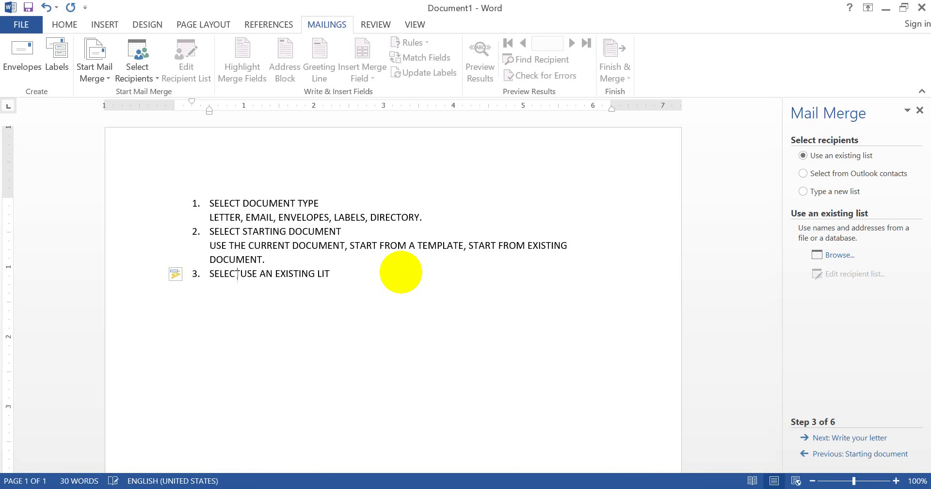
{"action": "type", "text": " RECI"}
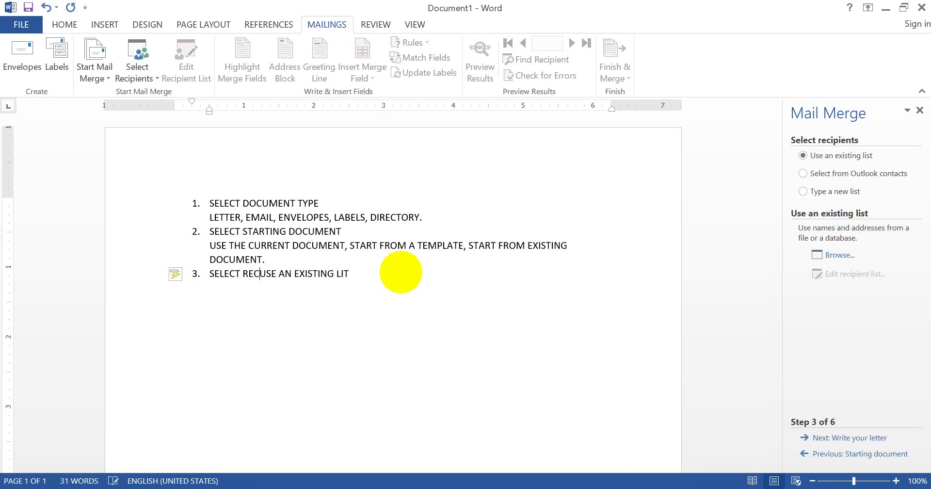
{"action": "type", "text": "PIENTS"}
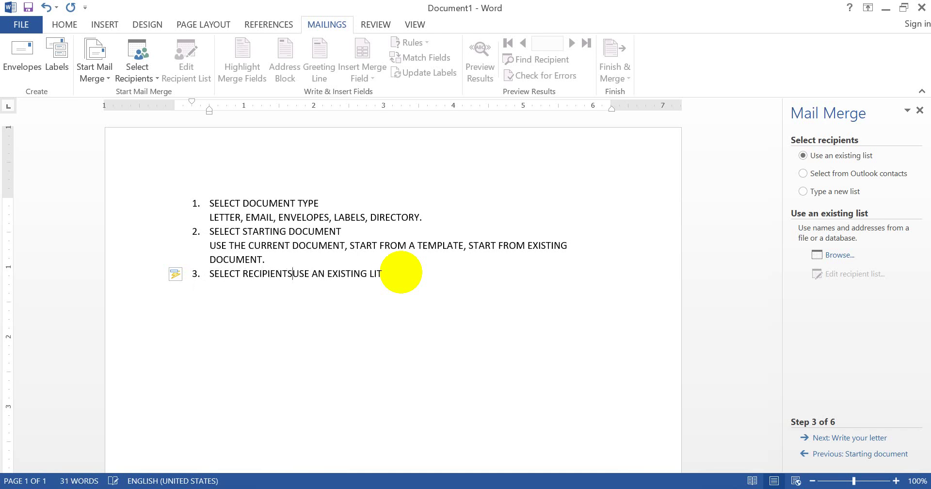
Move the existing-list text onto its own unnumbered, indented line under step 3
{"action": "key", "text": "Return"}
{"action": "key", "text": "Tab"}
{"action": "key", "text": "shift+Tab"}
{"action": "key", "text": "BackSpace"}
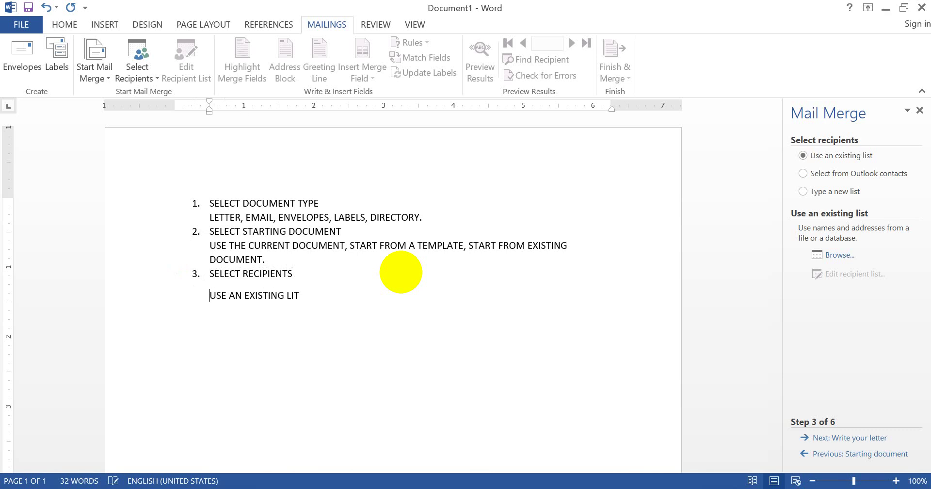
{"action": "key", "text": "BackSpace"}
{"action": "key", "text": "BackSpace"}
{"action": "key", "text": "BackSpace"}
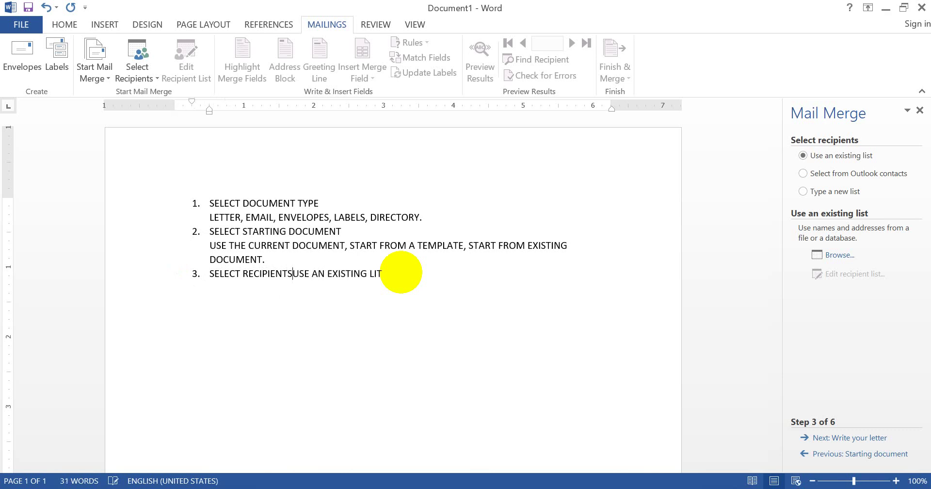
{"action": "key", "text": "Return"}
{"action": "key", "text": "BackSpace"}
{"action": "key", "text": "Tab"}
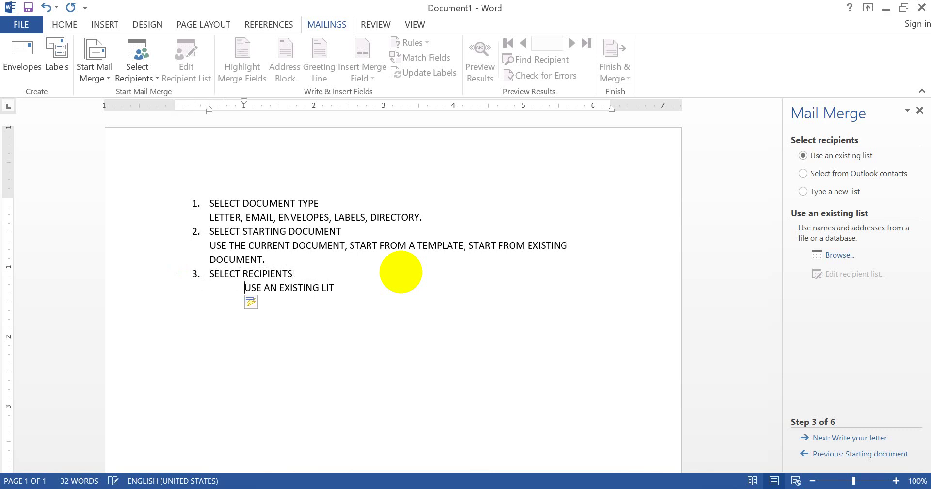
{"action": "key", "text": "BackSpace"}
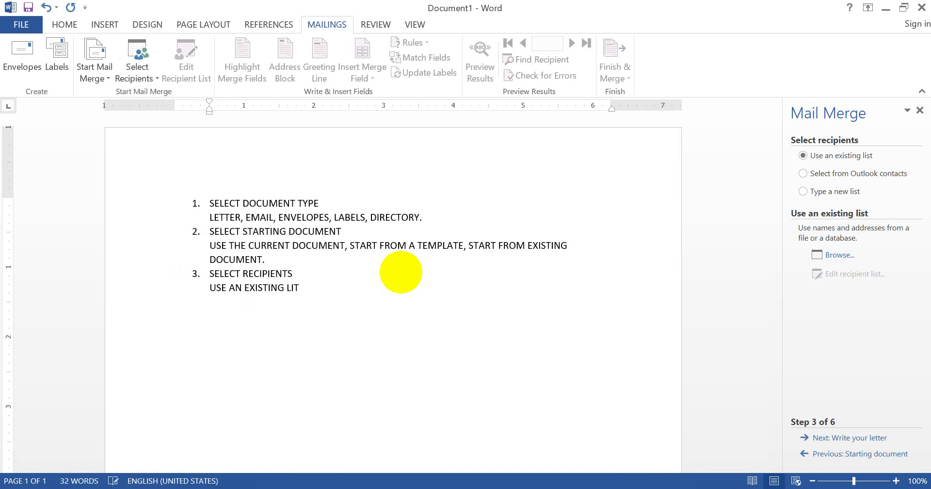
Correct LIT to LIST and extend the line with 'SELECT FROM OUTLOOK CONTACTS,'
{"action": "key", "text": "BackSpace"}
{"action": "type", "text": "ST, SEL"}
{"action": "type", "text": "ECT FROM OU"}
{"action": "type", "text": "TLOOK "}
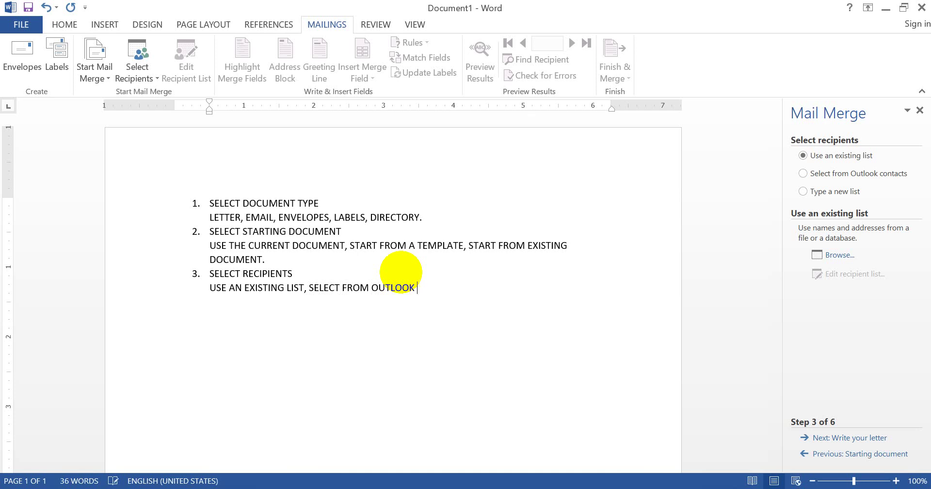
{"action": "type", "text": "CONTACTS,"}
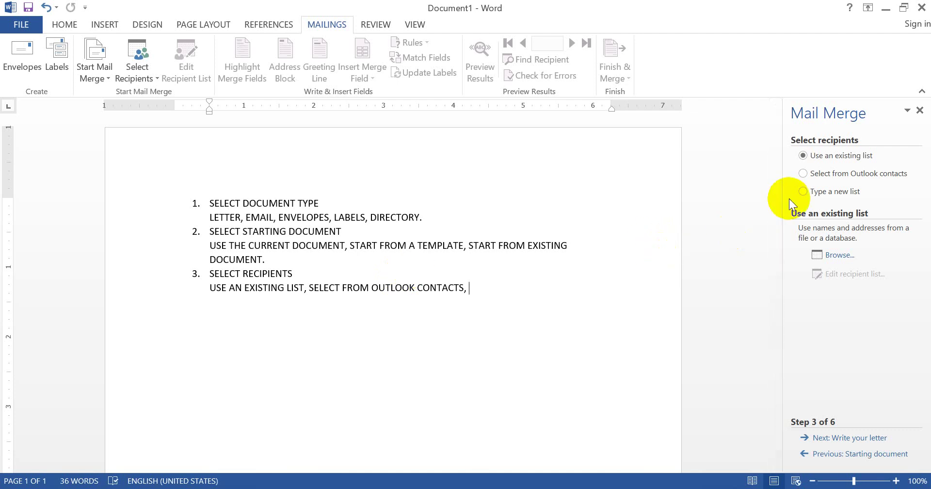
Choose Type a new list as the recipient source, after briefly trying Use an existing list
{"action": "left_click", "coordinate": [808, 195]}
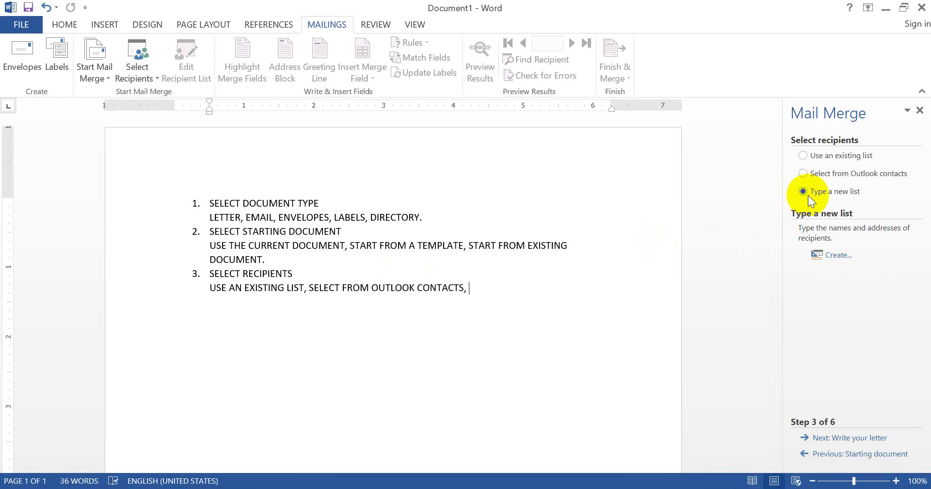
{"action": "left_click", "coordinate": [826, 157]}
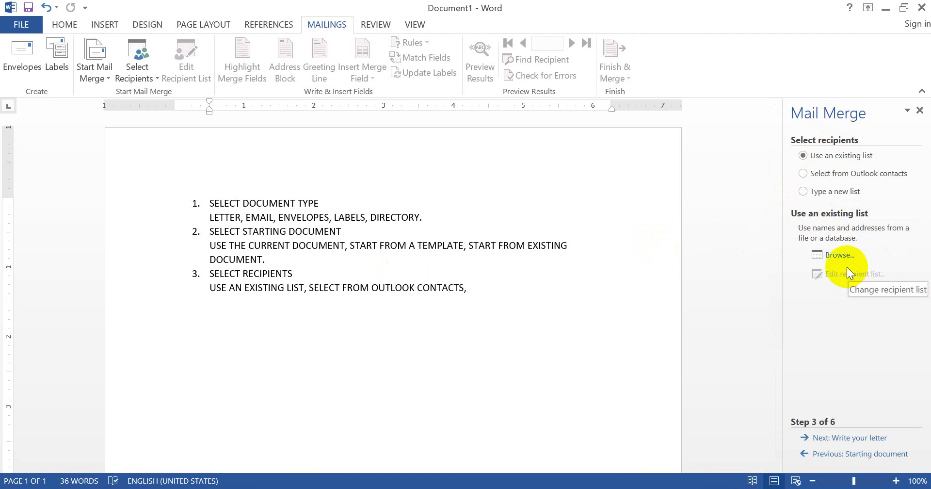
{"action": "left_click", "coordinate": [834, 196]}
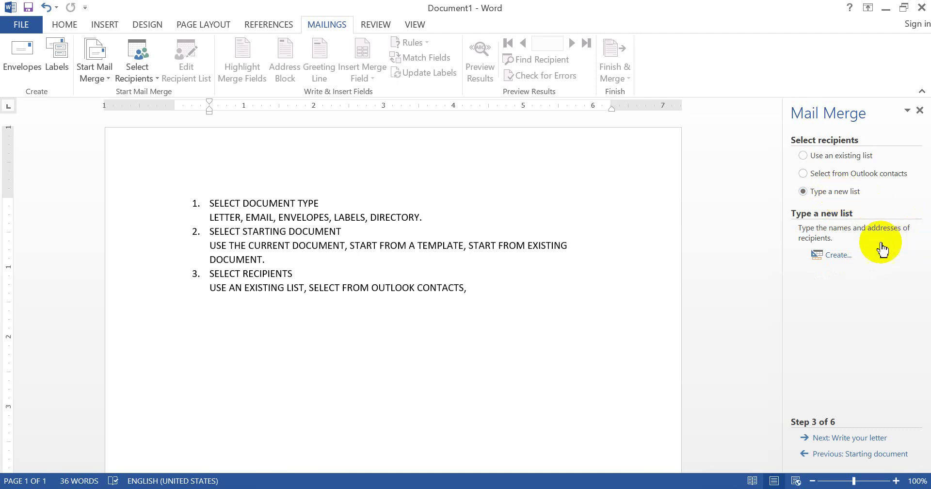
Create a new address list and open Customize Columns to edit its field names
{"action": "left_click", "coordinate": [829, 256]}
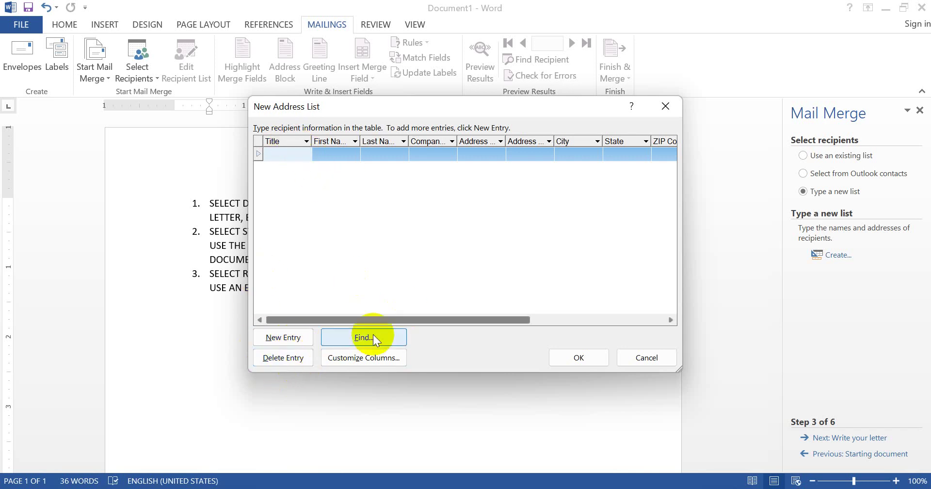
{"action": "left_click", "coordinate": [335, 359]}
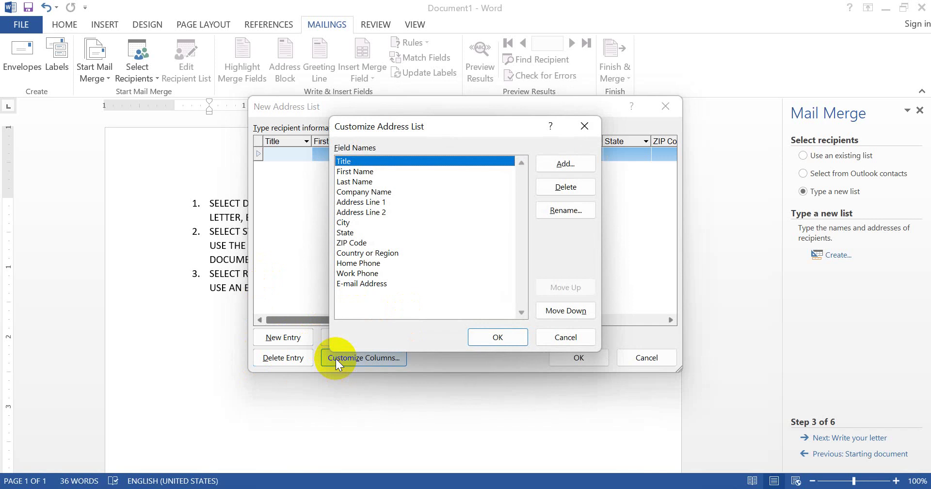
Rename the First Name field to Name
{"action": "left_click", "coordinate": [400, 181]}
{"action": "key", "text": "Up"}
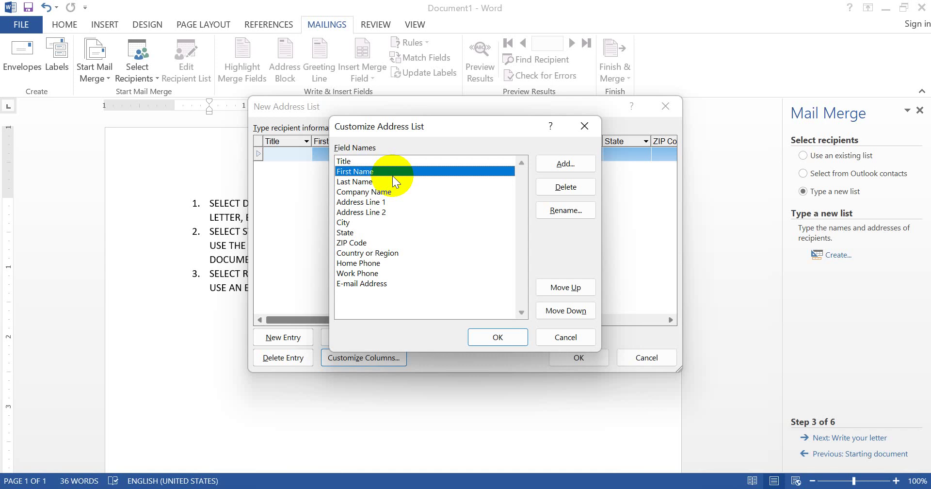
{"action": "left_click", "coordinate": [555, 206]}
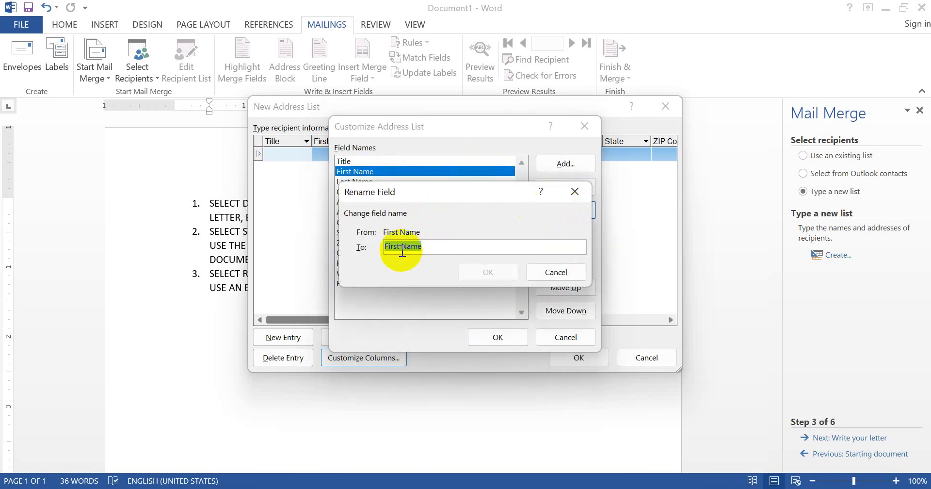
{"action": "left_click", "coordinate": [402, 249]}
{"action": "key", "text": "BackSpace"}
{"action": "key", "text": "BackSpace"}
{"action": "key", "text": "BackSpace"}
{"action": "key", "text": "BackSpace"}
{"action": "key", "text": "BackSpace"}
{"action": "key", "text": "BackSpace"}
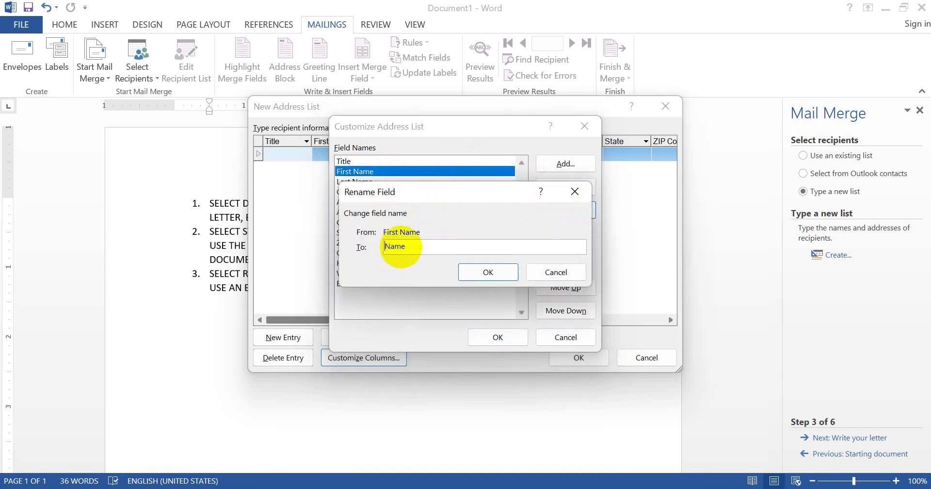
{"action": "left_click", "coordinate": [478, 269]}
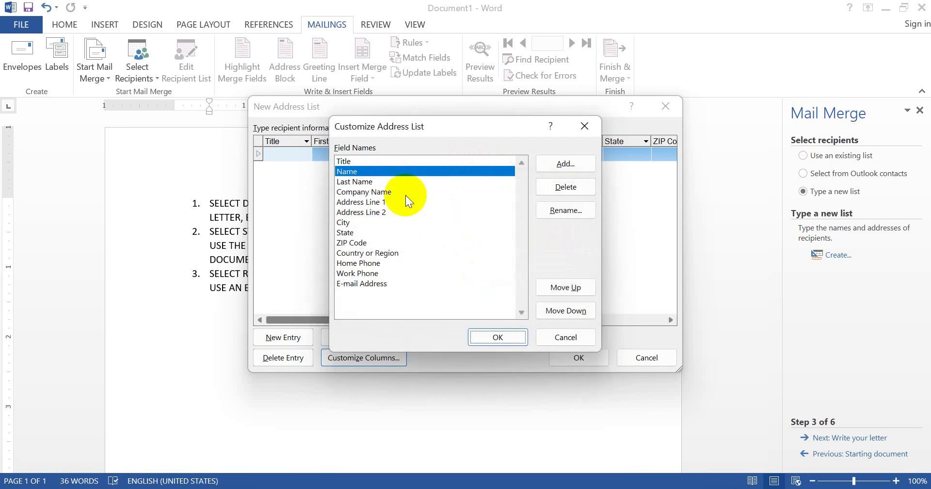
Rename the Last Name field to Surname, then select Company Name
{"action": "left_click", "coordinate": [401, 183]}
{"action": "left_click", "coordinate": [543, 214]}
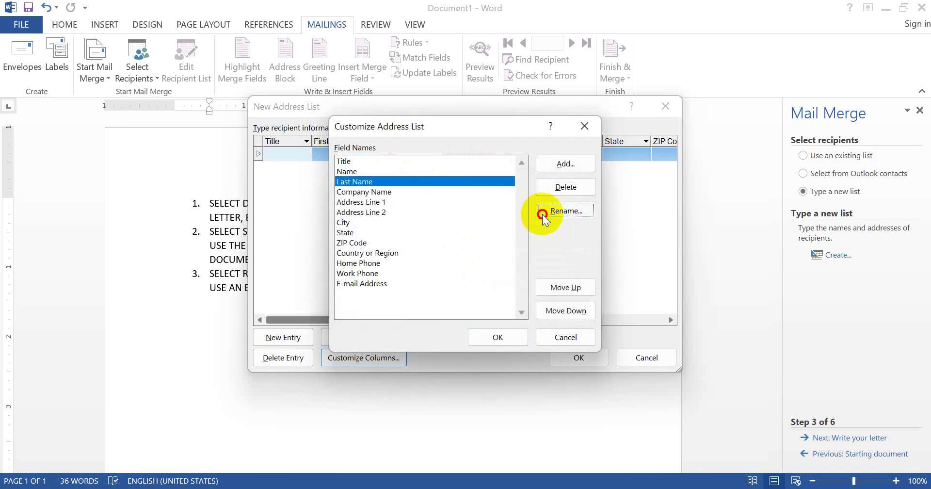
{"action": "left_click", "coordinate": [405, 246]}
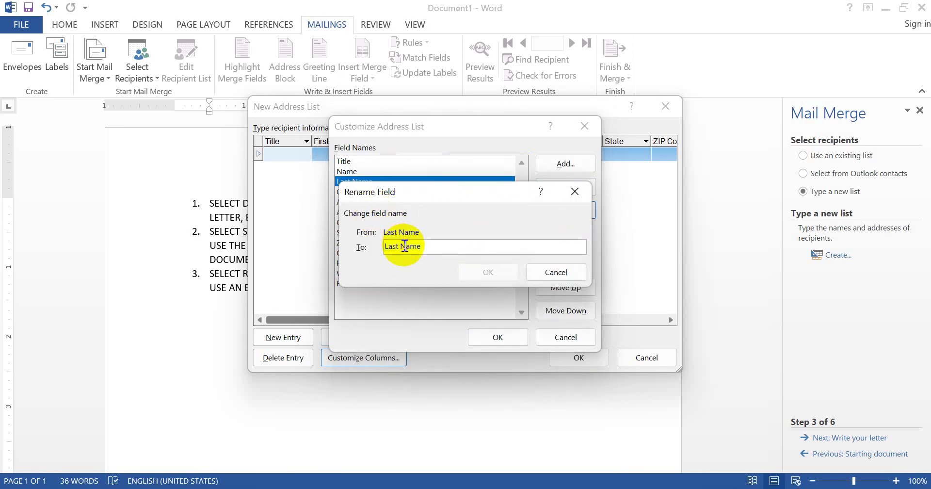
{"action": "key", "text": "BackSpace"}
{"action": "key", "text": "BackSpace"}
{"action": "key", "text": "BackSpace"}
{"action": "key", "text": "BackSpace"}
{"action": "key", "text": "BackSpace"}
{"action": "key", "text": "BackSpace"}
{"action": "type", "text": "SU"}
{"action": "key", "text": "BackSpace"}
{"action": "type", "text": "urn"}
{"action": "left_click", "coordinate": [482, 271]}
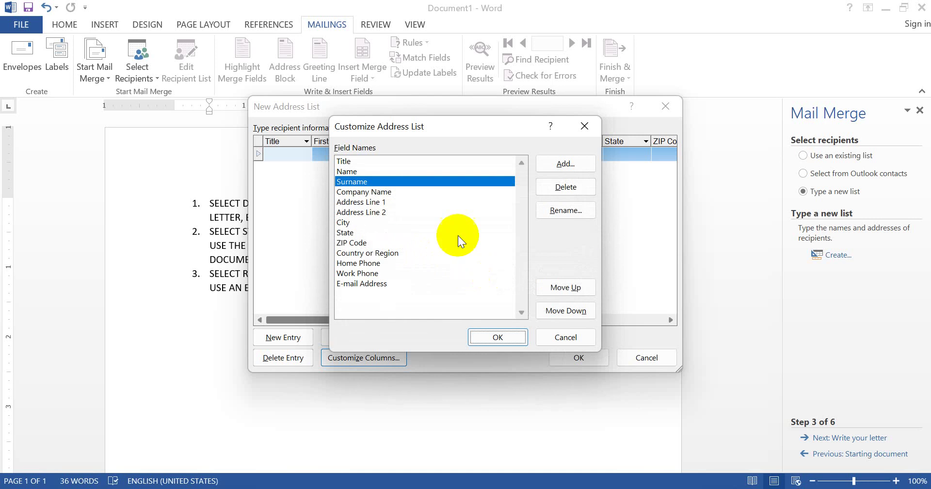
{"action": "left_click", "coordinate": [377, 191]}
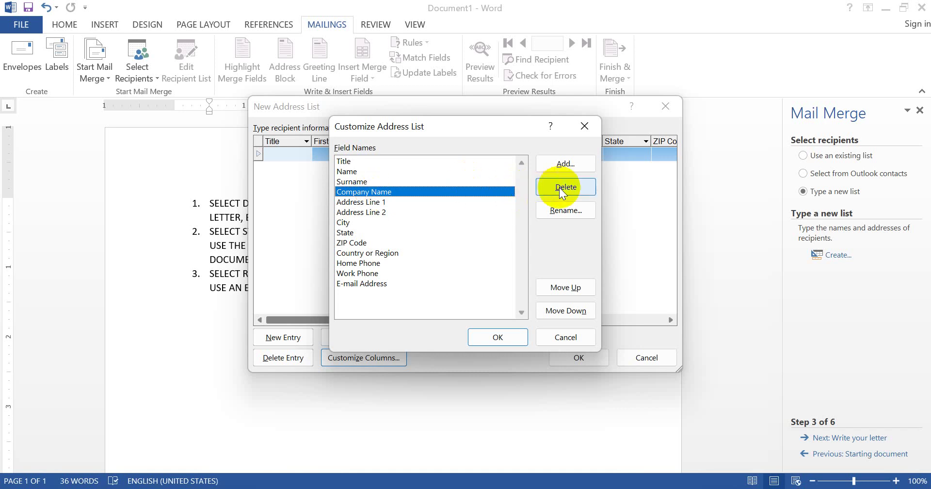
Rename the Company Name field to SCHOOL
{"action": "left_click", "coordinate": [565, 210]}
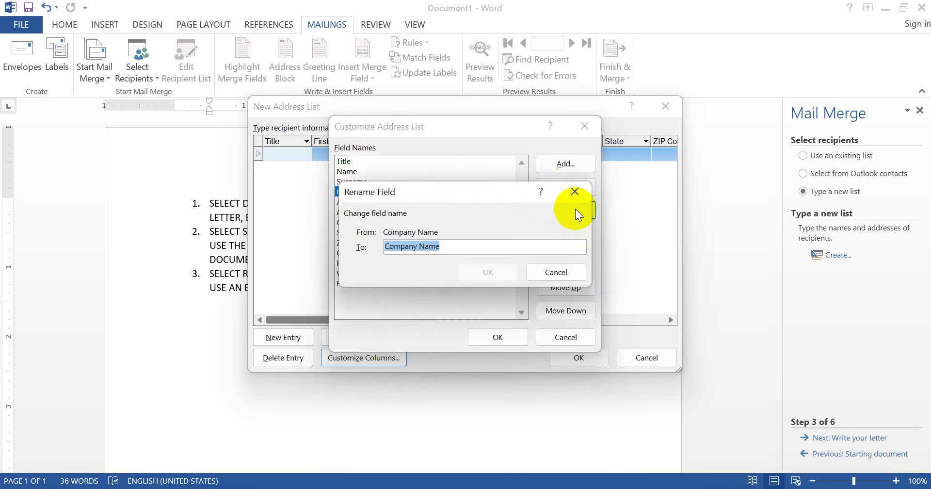
{"action": "type", "text": "sc"}
{"action": "key", "text": "BackSpace"}
{"action": "key", "text": "BackSpace"}
{"action": "type", "text": "SC"}
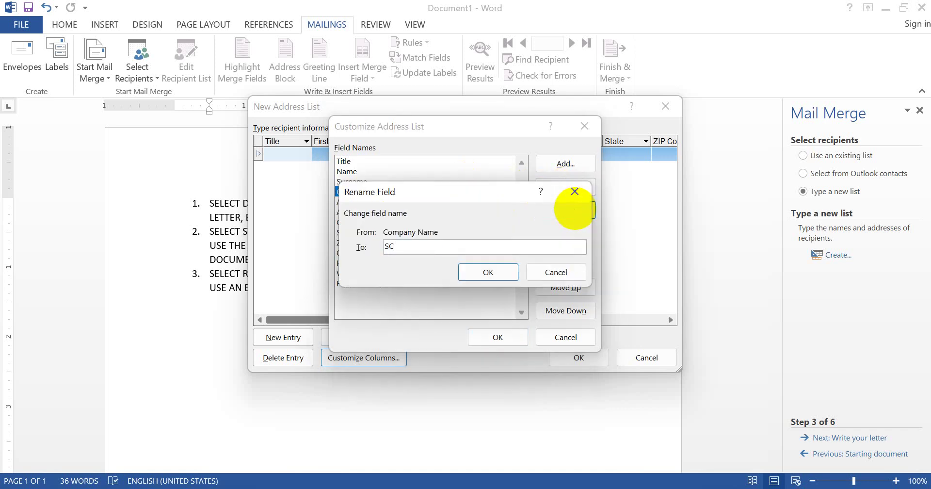
{"action": "type", "text": "HOOL"}
{"action": "key", "text": "Return"}
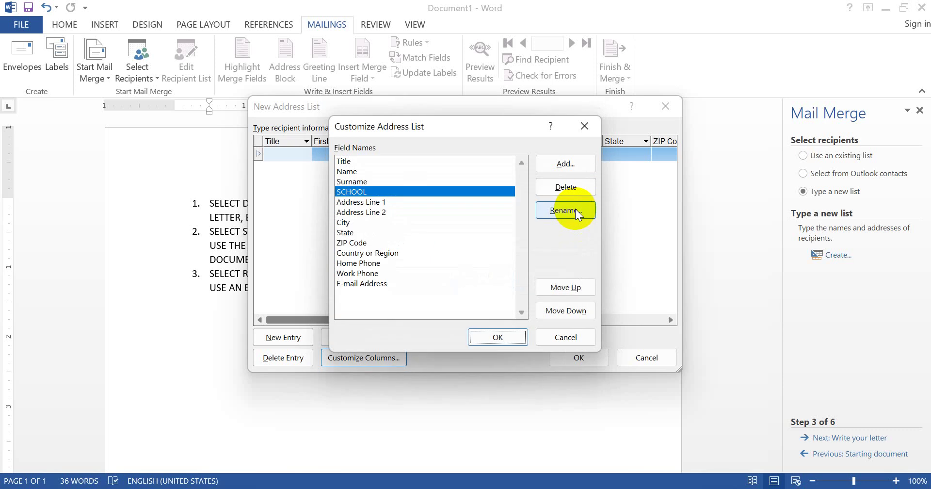
Delete the SCHOOL field, then select Address Line 1 and Address Line 2
{"action": "left_click", "coordinate": [417, 160]}
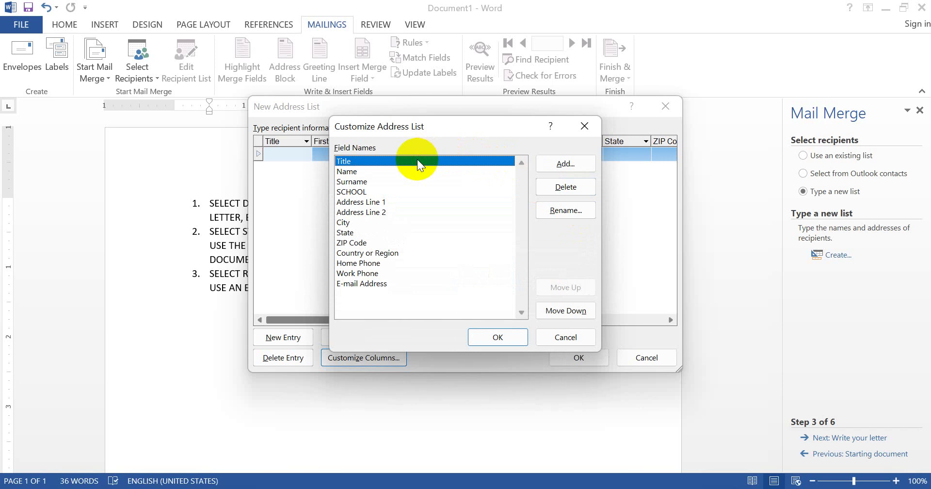
{"action": "left_click", "coordinate": [381, 191]}
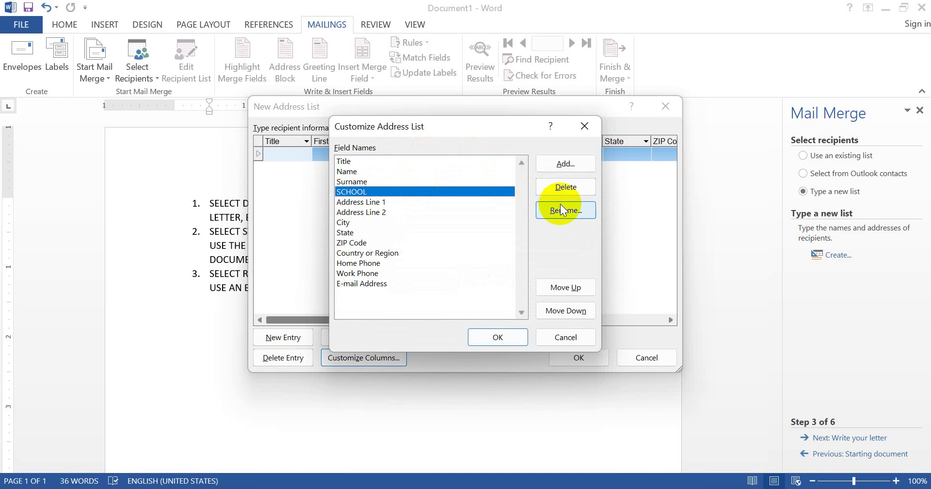
{"action": "left_click", "coordinate": [568, 187]}
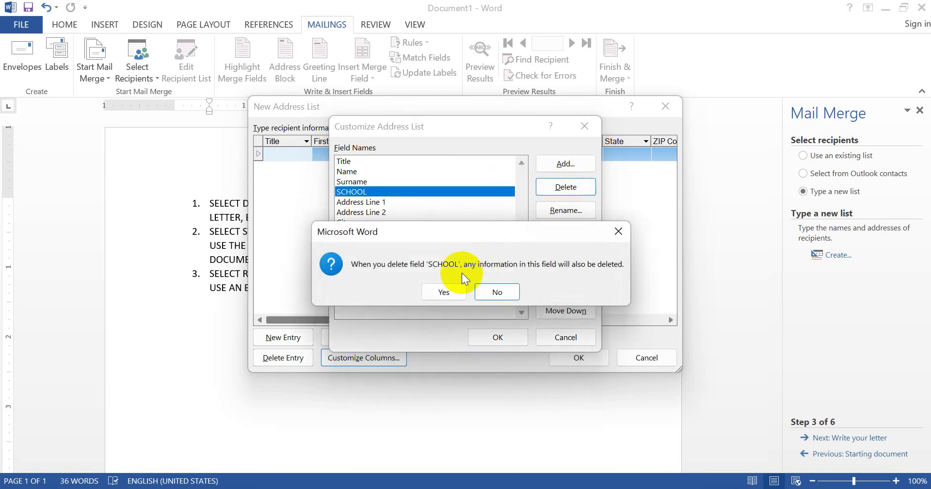
{"action": "left_click", "coordinate": [440, 290]}
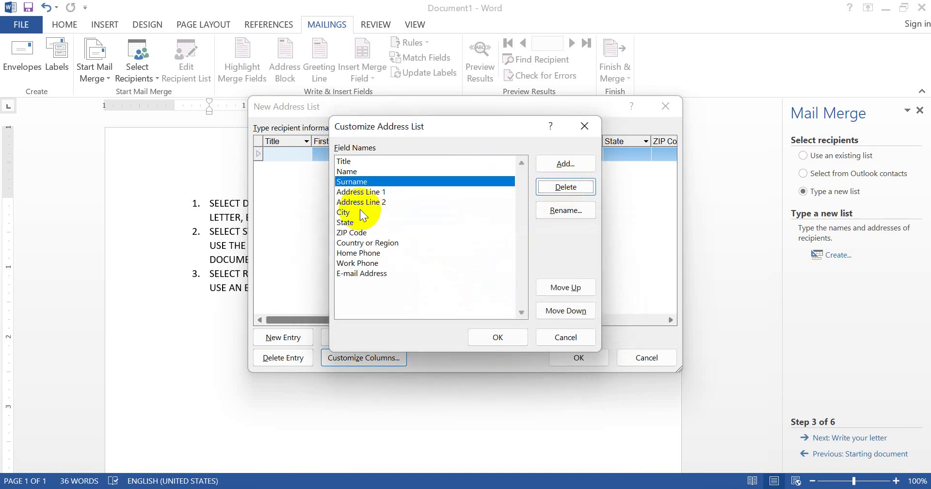
{"action": "left_click", "coordinate": [366, 191]}
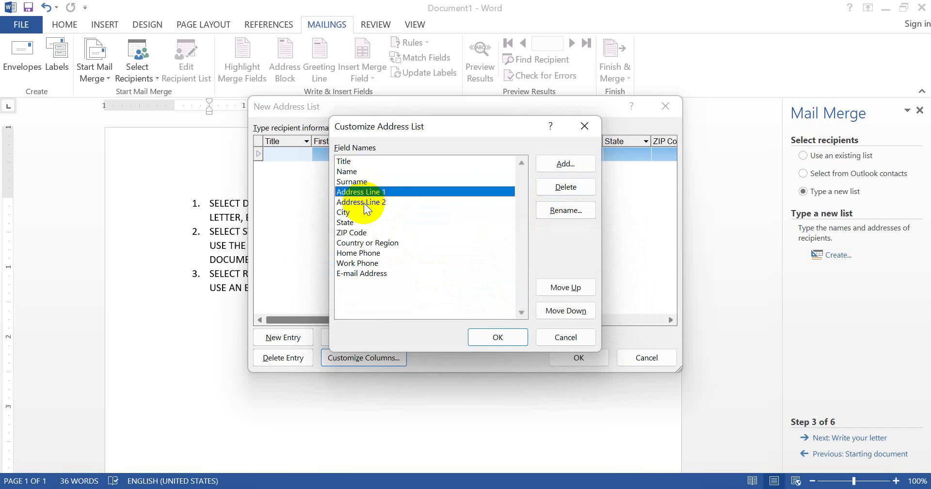
{"action": "left_click", "coordinate": [364, 203]}
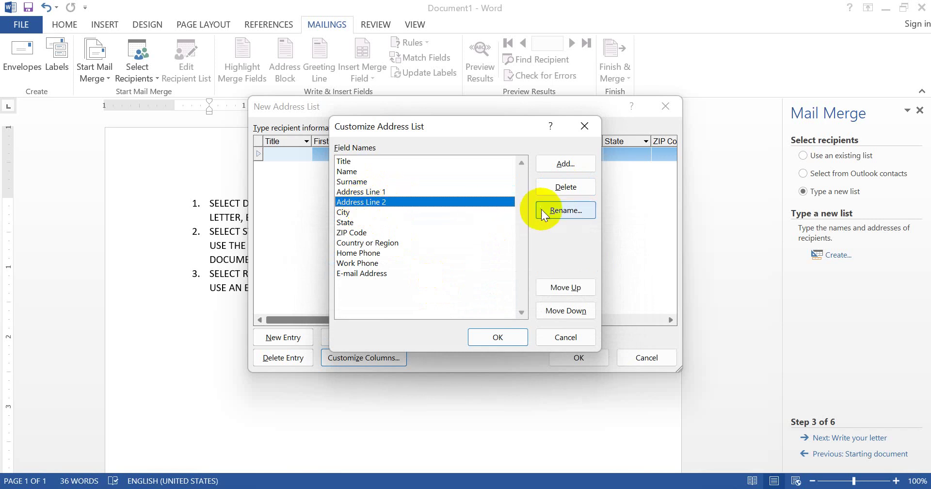
Rename the Address Line 1 field to H NO after the H.NO name is rejected
{"action": "left_click", "coordinate": [449, 190]}
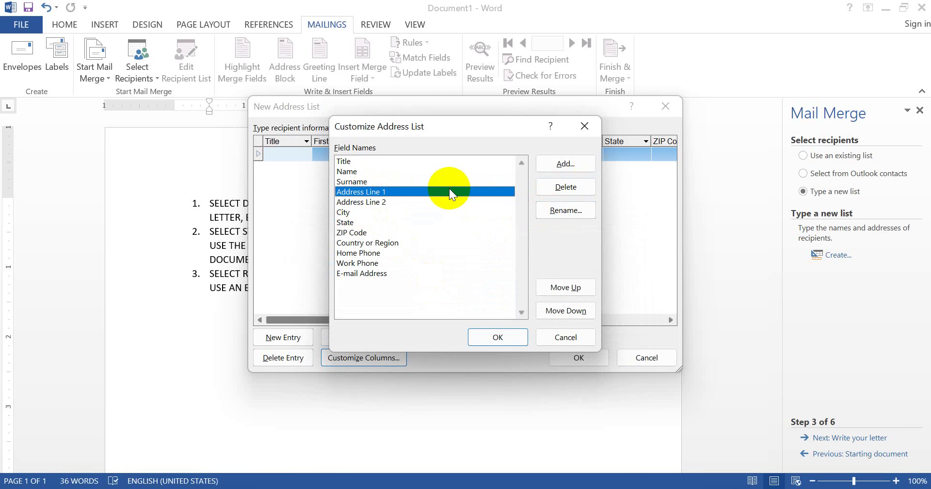
{"action": "left_click", "coordinate": [558, 214]}
{"action": "type", "text": "H.NO."}
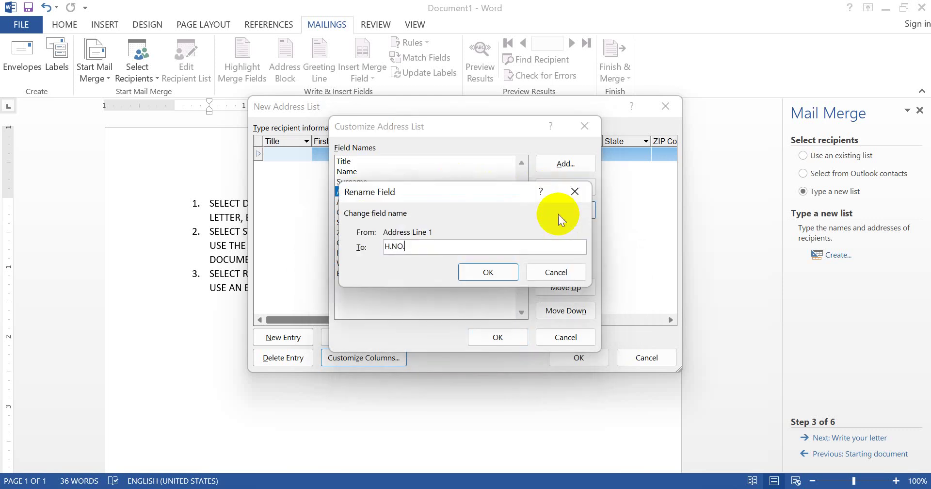
{"action": "key", "text": "Return"}
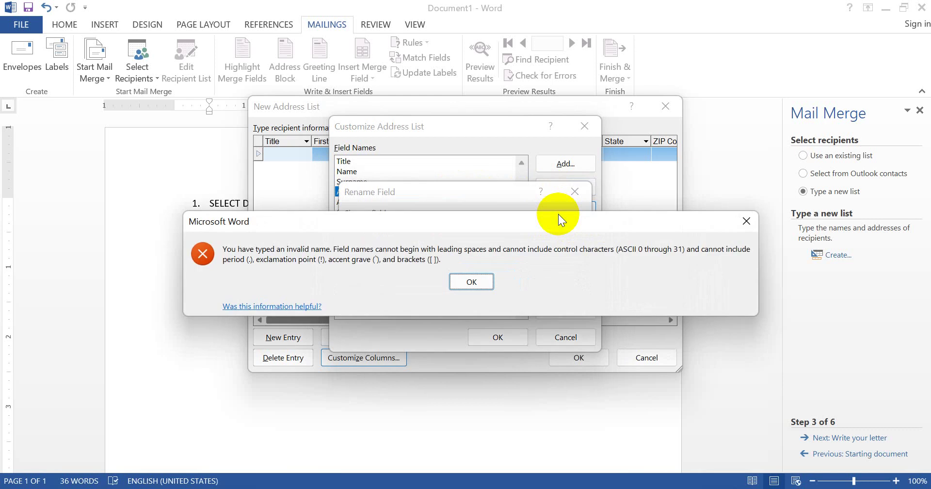
{"action": "left_click", "coordinate": [461, 281]}
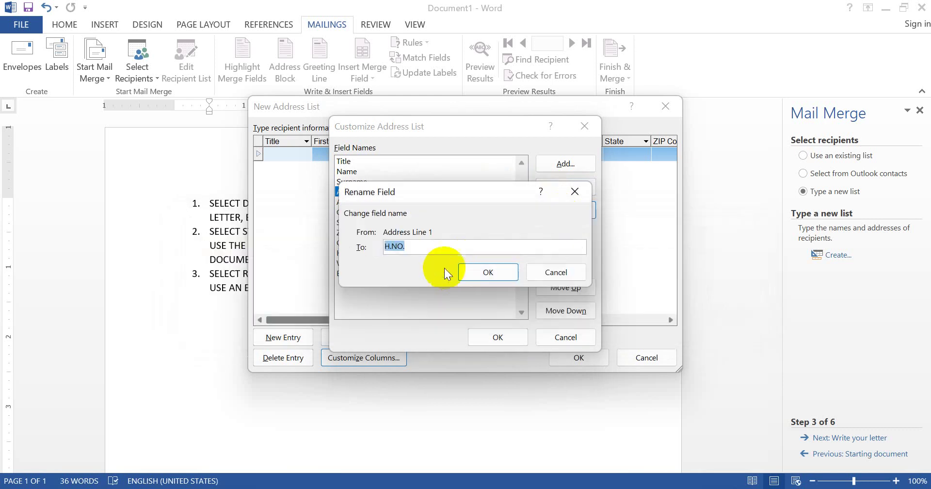
{"action": "left_click", "coordinate": [417, 253]}
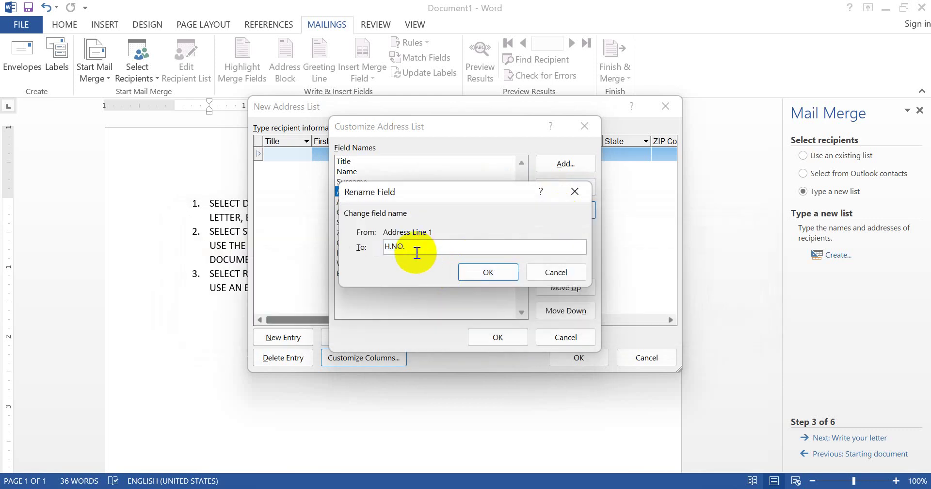
{"action": "key", "text": "BackSpace"}
{"action": "key", "text": "Left"}
{"action": "key", "text": "Left"}
{"action": "key", "text": "BackSpace"}
{"action": "left_click", "coordinate": [479, 271]}
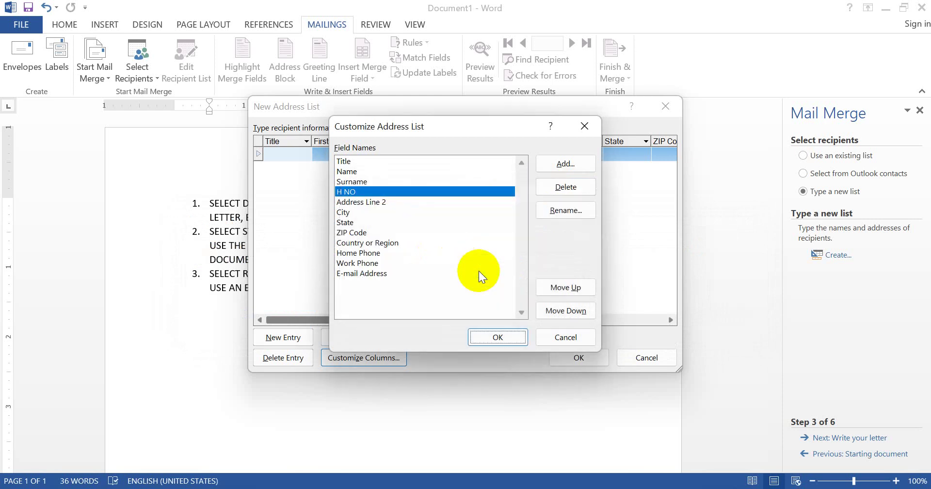
Rename Address Line 2 to Address and ZIP Code to Pin Code
{"action": "left_click", "coordinate": [407, 200]}
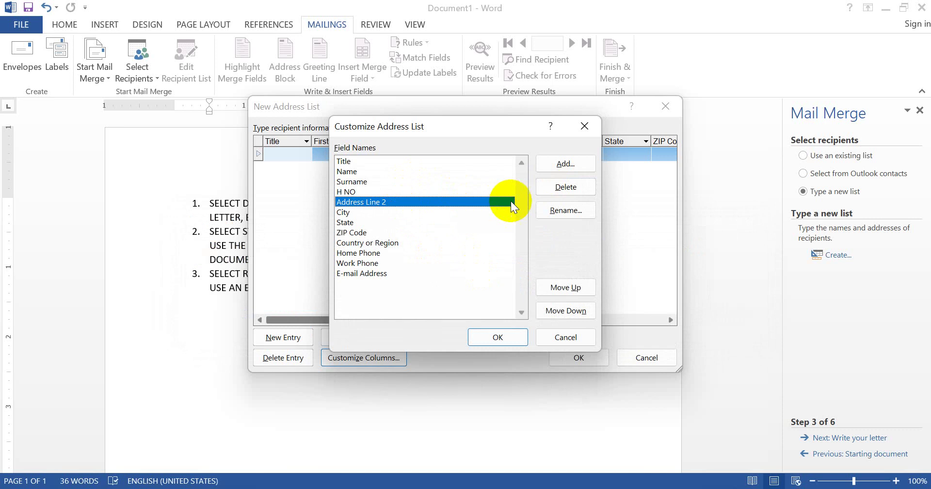
{"action": "left_click", "coordinate": [545, 209]}
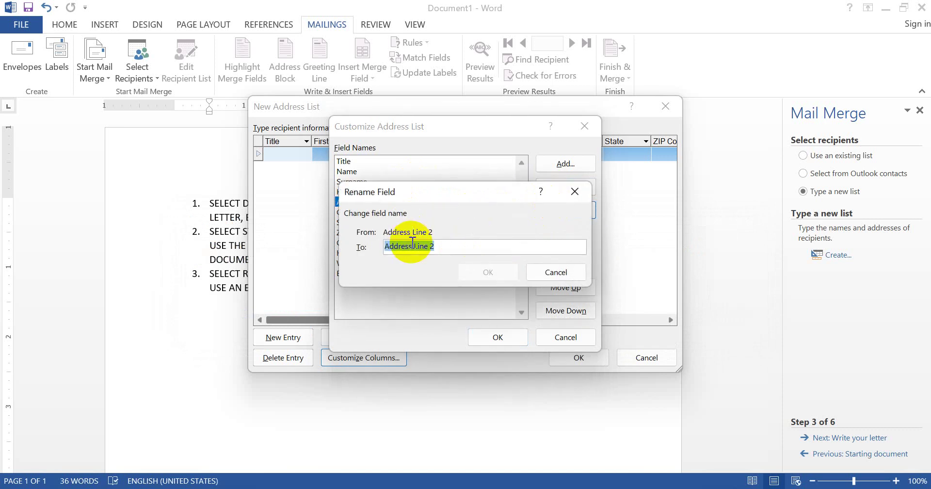
{"action": "left_click_drag", "start_coordinate": [413, 246], "coordinate": [501, 246]}
{"action": "key", "text": "BackSpace"}
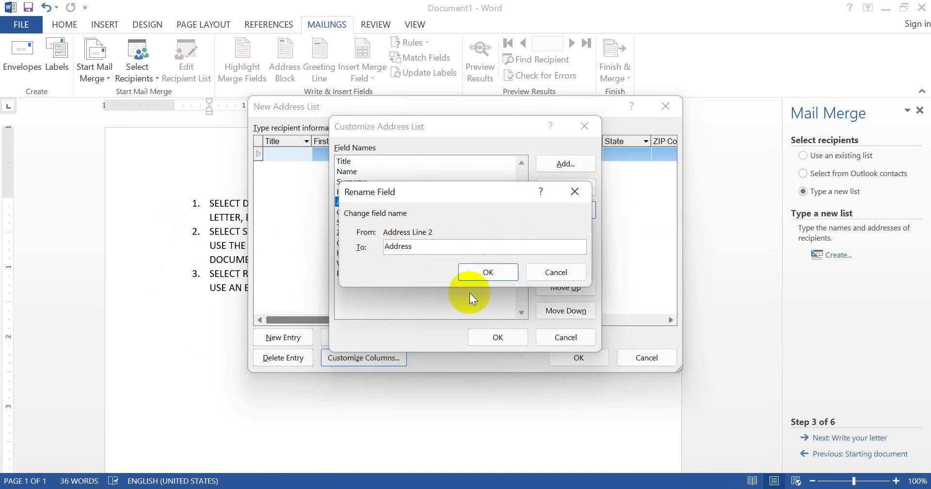
{"action": "left_click", "coordinate": [489, 270]}
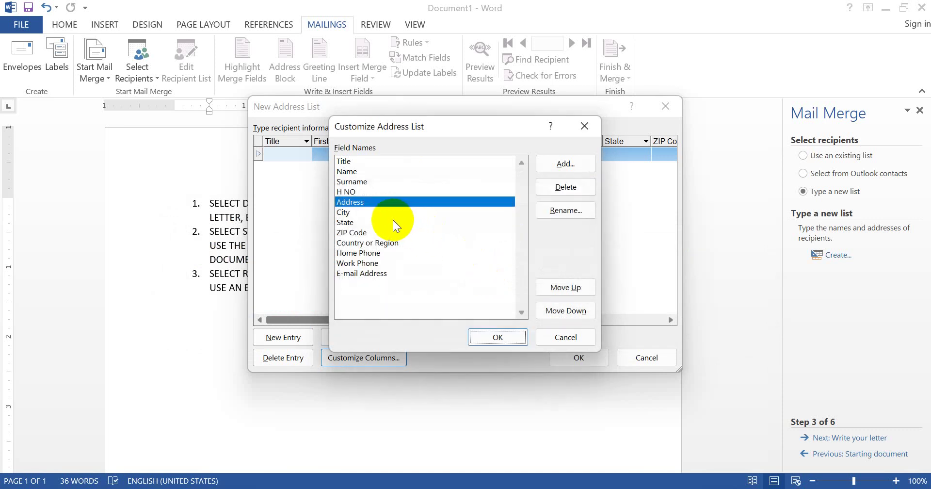
{"action": "left_click", "coordinate": [373, 231]}
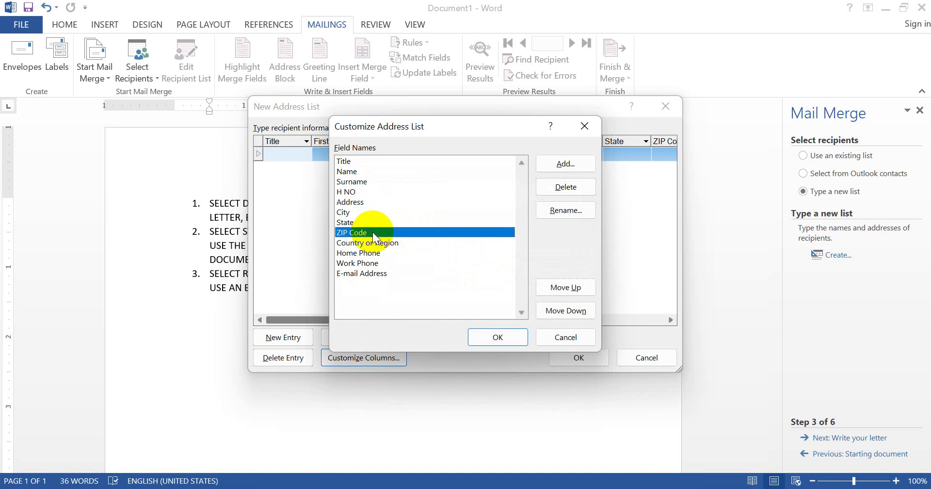
{"action": "left_click", "coordinate": [566, 213]}
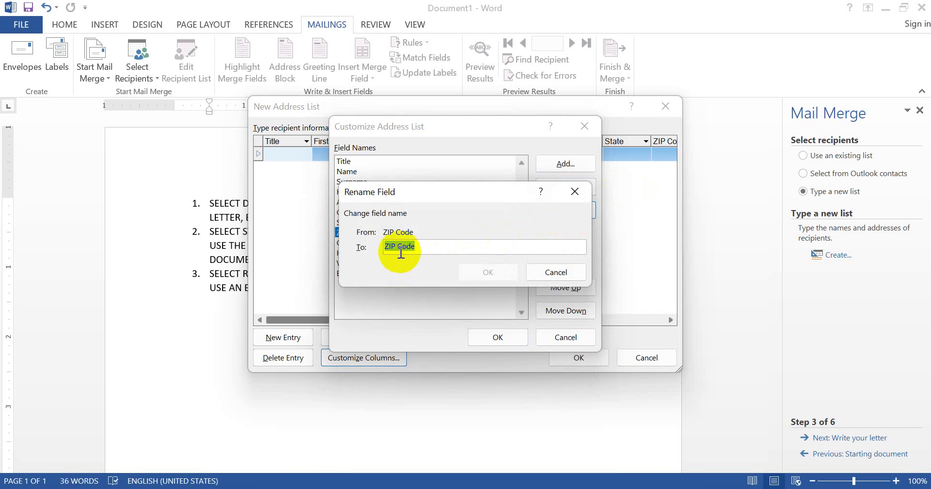
{"action": "left_click", "coordinate": [398, 254]}
{"action": "key", "text": "BackSpace"}
{"action": "key", "text": "BackSpace"}
{"action": "key", "text": "BackSpace"}
{"action": "key", "text": "BackSpace"}
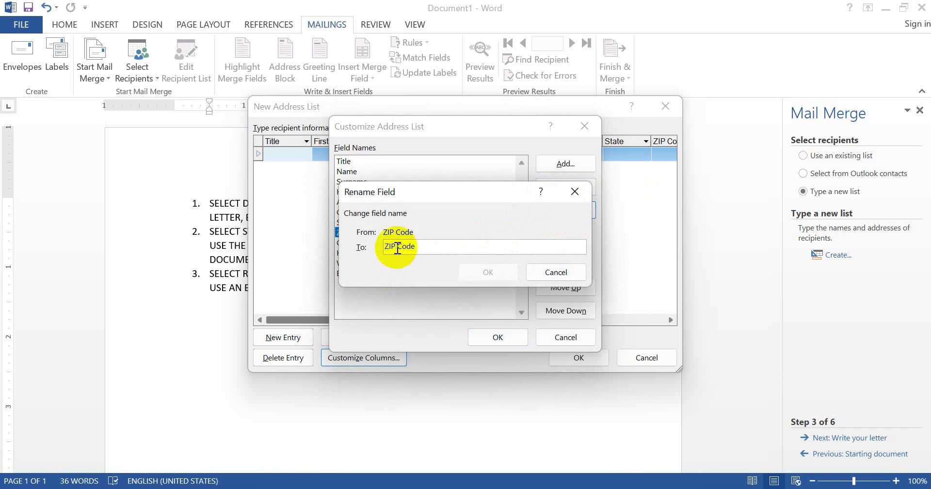
{"action": "type", "text": "Pl"}
{"action": "key", "text": "BackSpace"}
{"action": "type", "text": "in"}
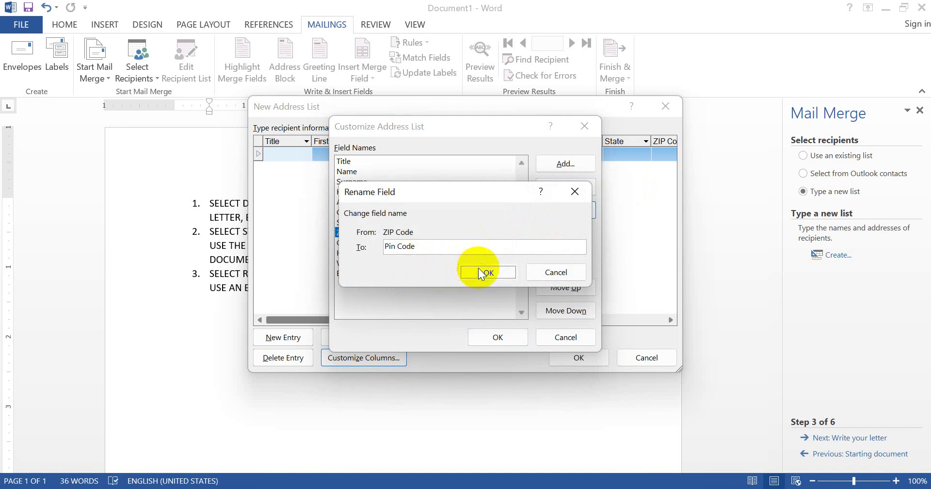
{"action": "left_click", "coordinate": [478, 268]}
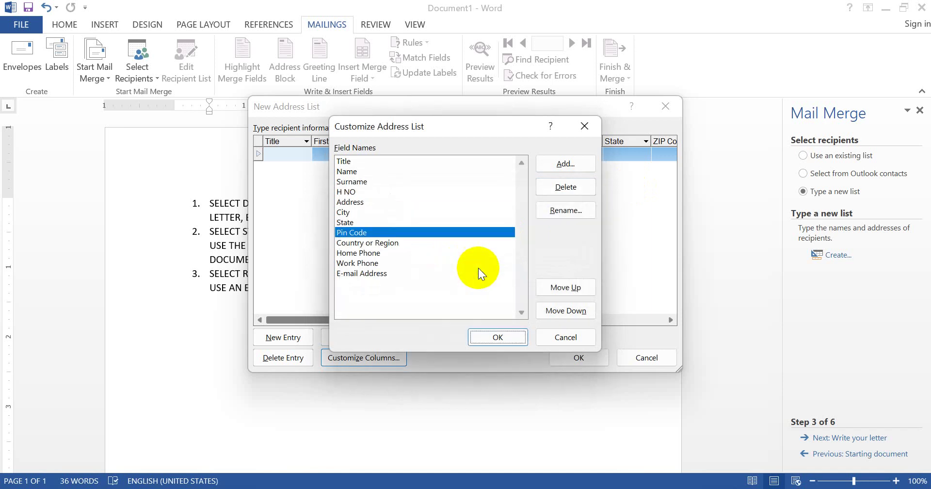
Rename Country or Region to Country and Home Phone to Phone
{"action": "left_click", "coordinate": [403, 244]}
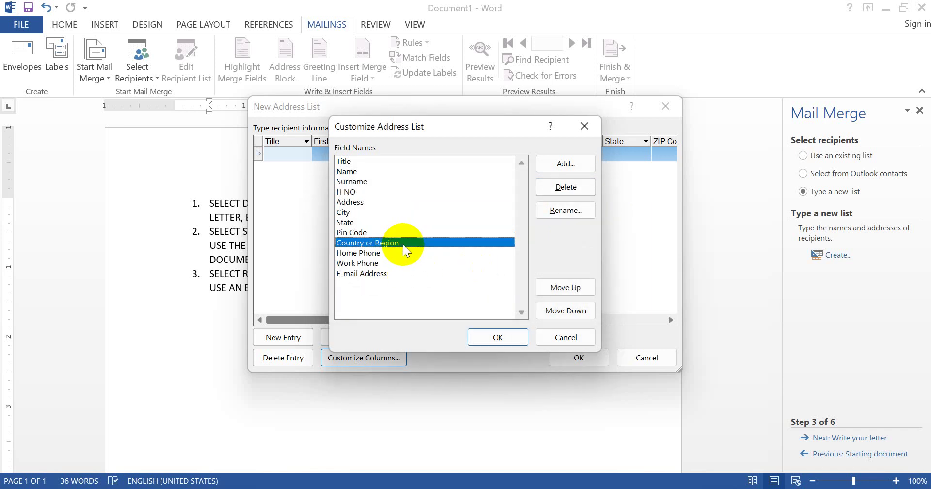
{"action": "left_click", "coordinate": [560, 209]}
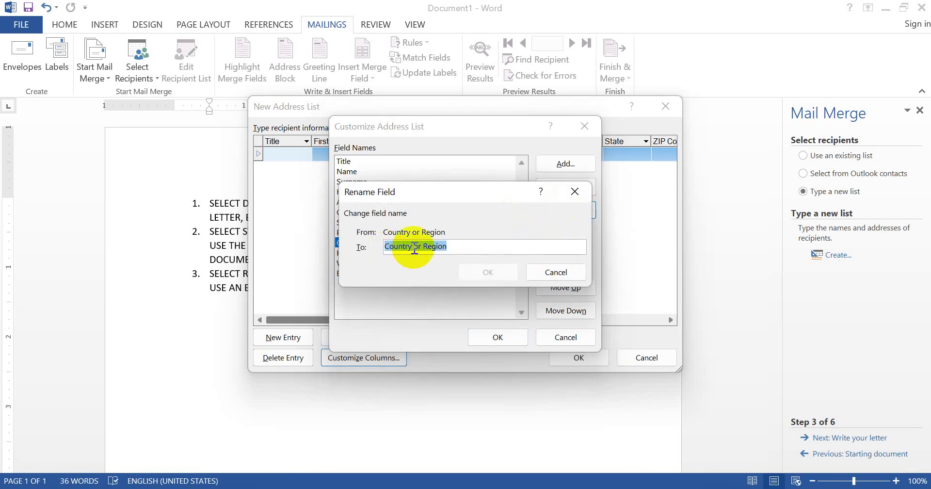
{"action": "left_click_drag", "start_coordinate": [413, 246], "coordinate": [465, 259]}
{"action": "key", "text": "Delete"}
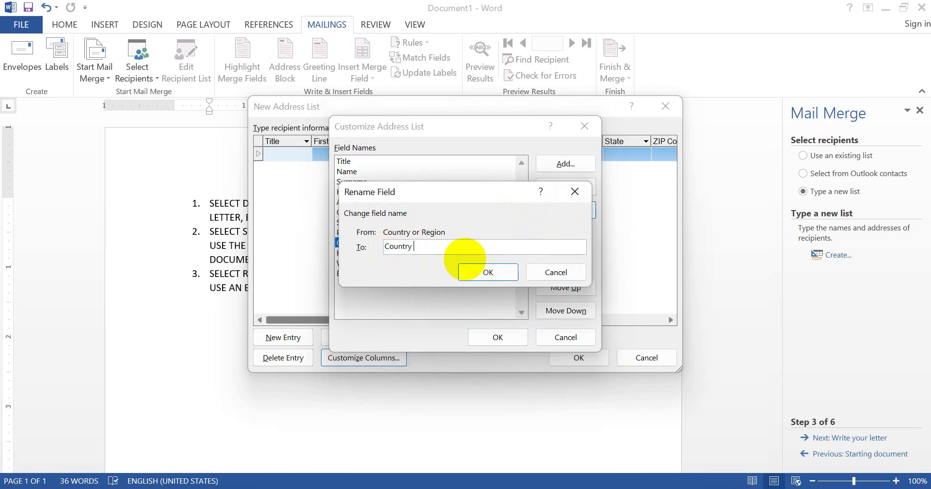
{"action": "left_click", "coordinate": [474, 269]}
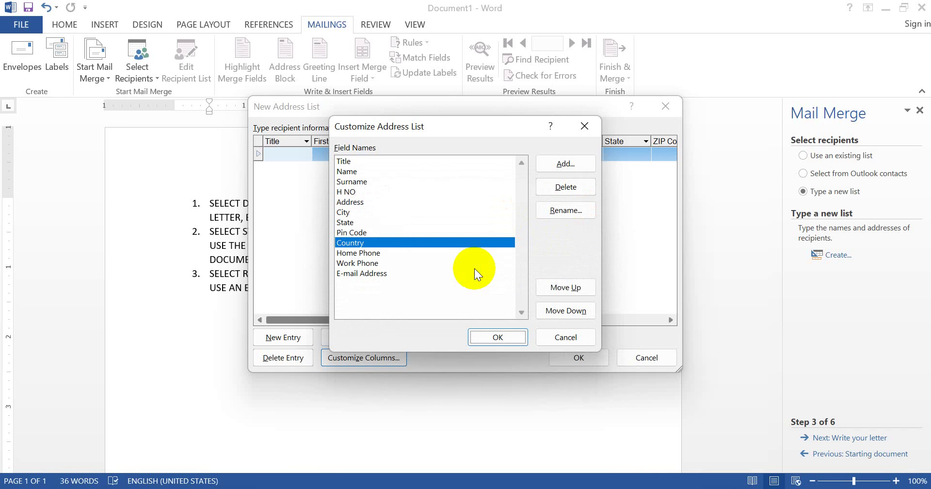
{"action": "left_click", "coordinate": [386, 252]}
{"action": "left_click", "coordinate": [378, 261]}
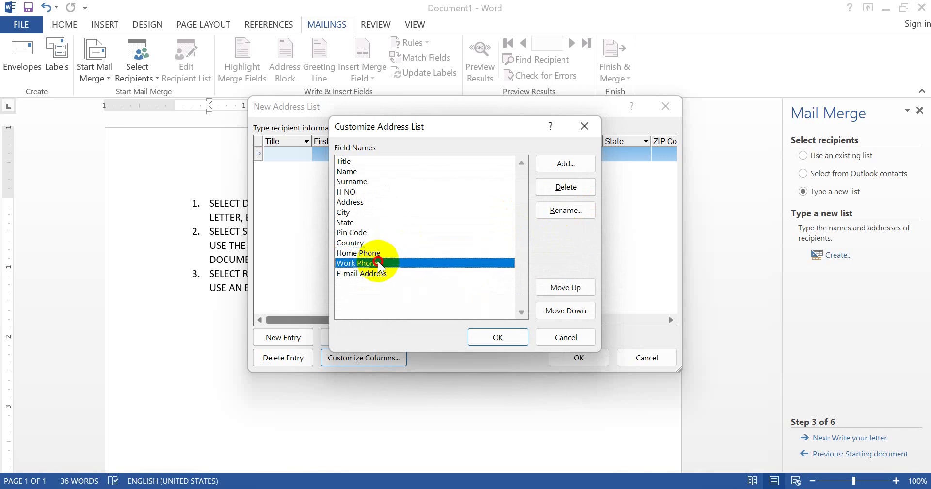
{"action": "left_click", "coordinate": [377, 273]}
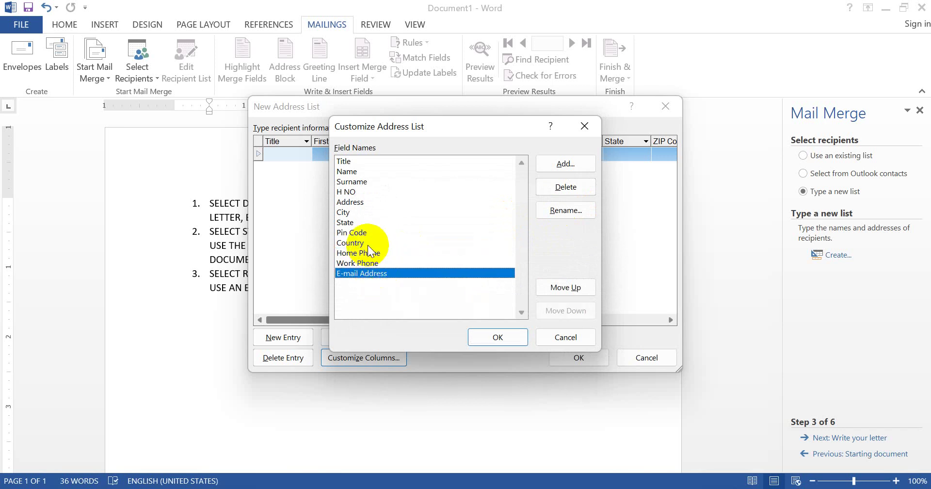
{"action": "left_click", "coordinate": [368, 252]}
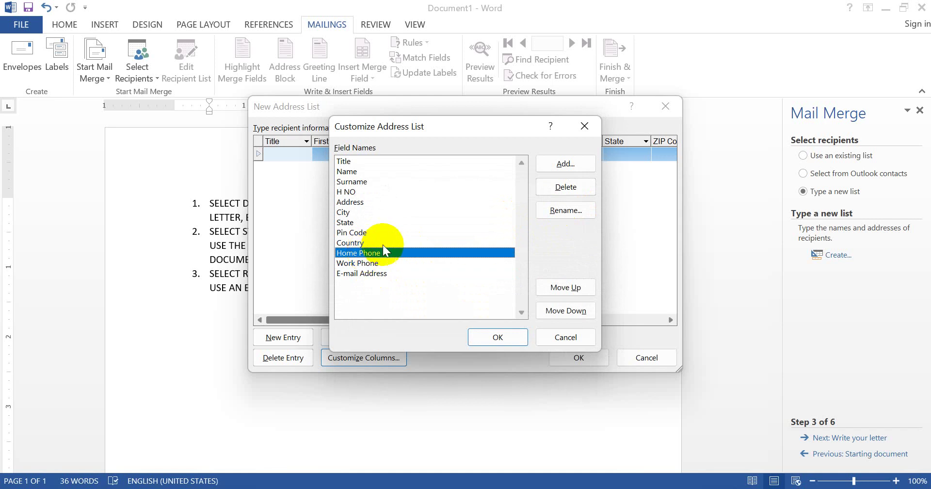
{"action": "left_click", "coordinate": [566, 210]}
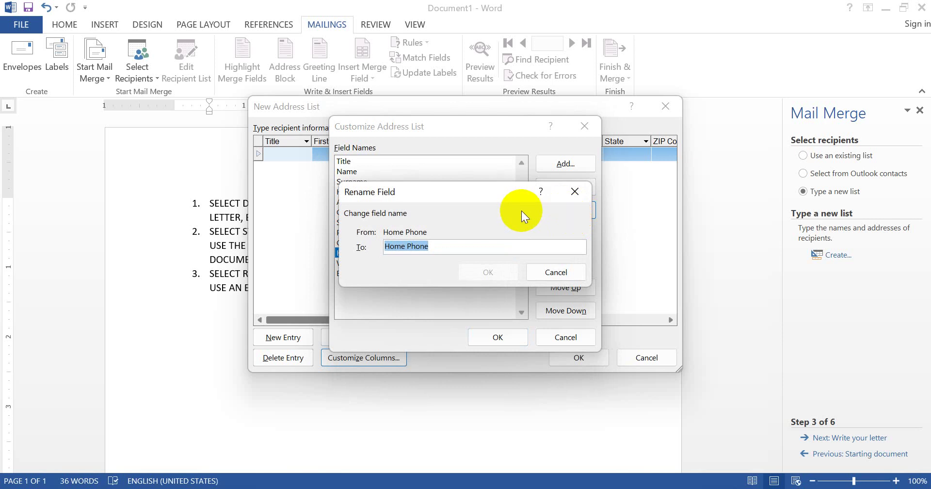
{"action": "left_click", "coordinate": [408, 247]}
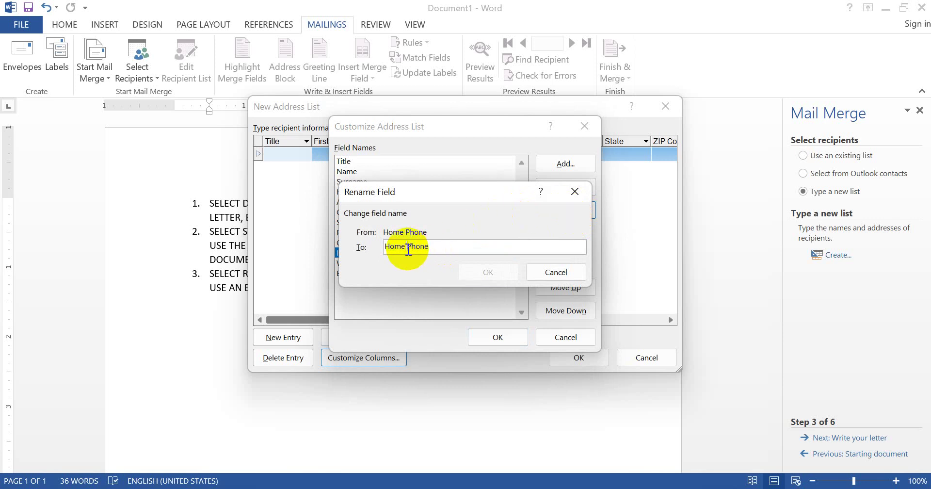
{"action": "key", "text": "BackSpace"}
{"action": "key", "text": "BackSpace"}
{"action": "key", "text": "BackSpace"}
{"action": "key", "text": "BackSpace"}
{"action": "key", "text": "BackSpace"}
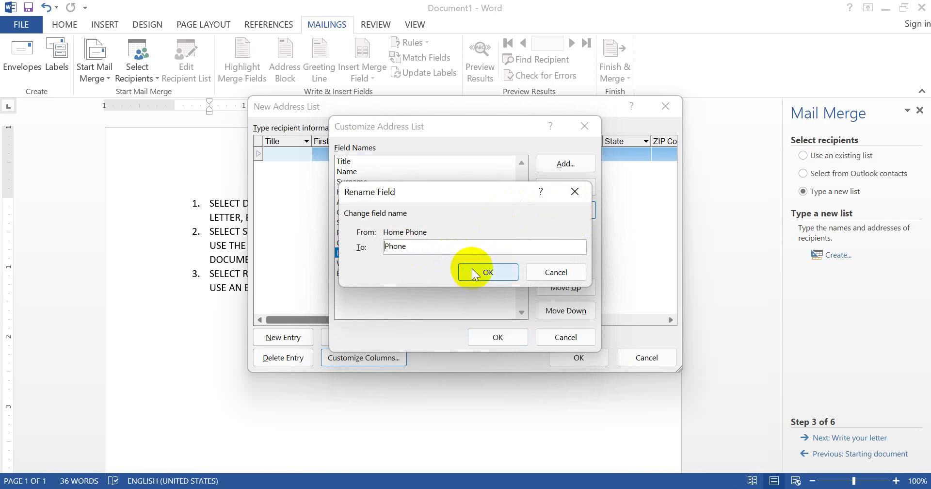
{"action": "left_click", "coordinate": [473, 272]}
{"action": "left_click", "coordinate": [405, 263]}
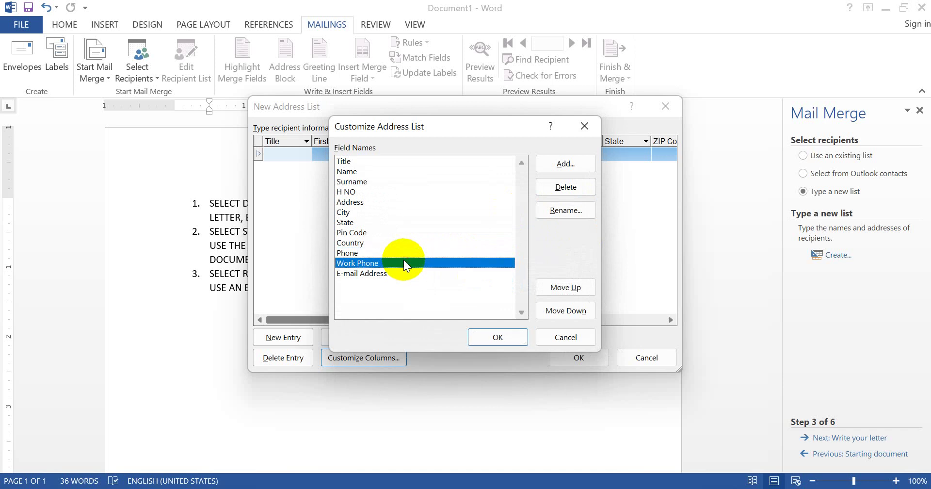
Rename Work Phone to Mobile and E-mail Address to E-mail
{"action": "left_click", "coordinate": [576, 208]}
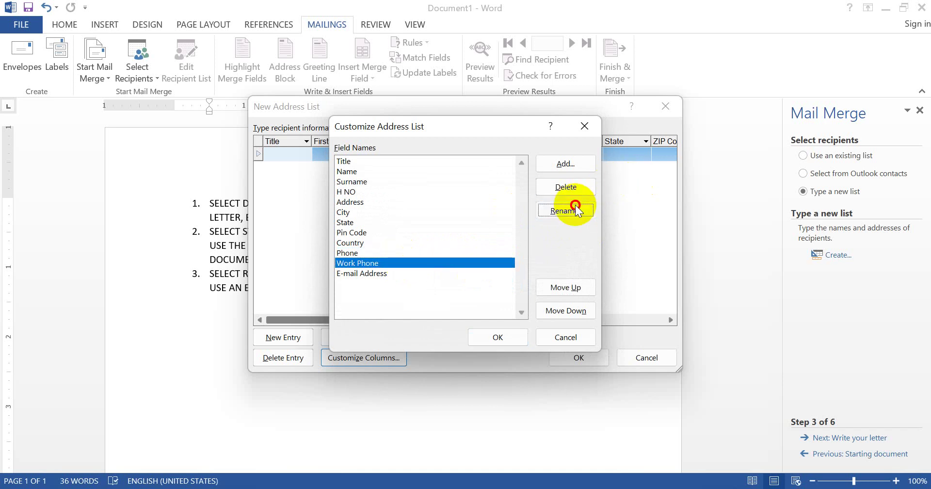
{"action": "type", "text": "Mo"}
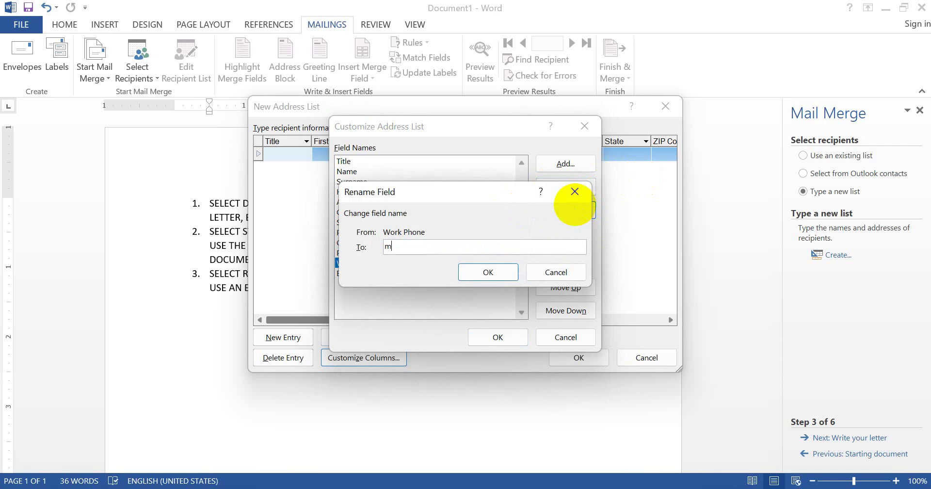
{"action": "type", "text": "bile"}
{"action": "key", "text": "Return"}
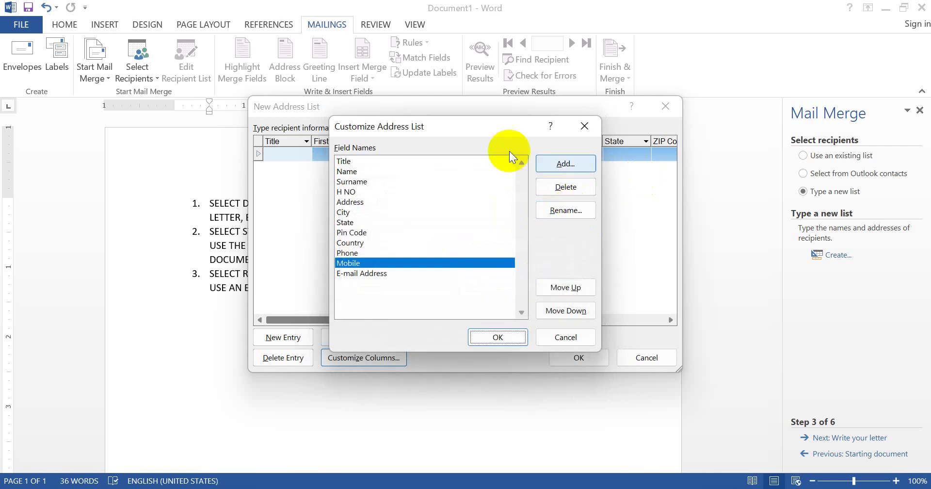
{"action": "left_click", "coordinate": [401, 272]}
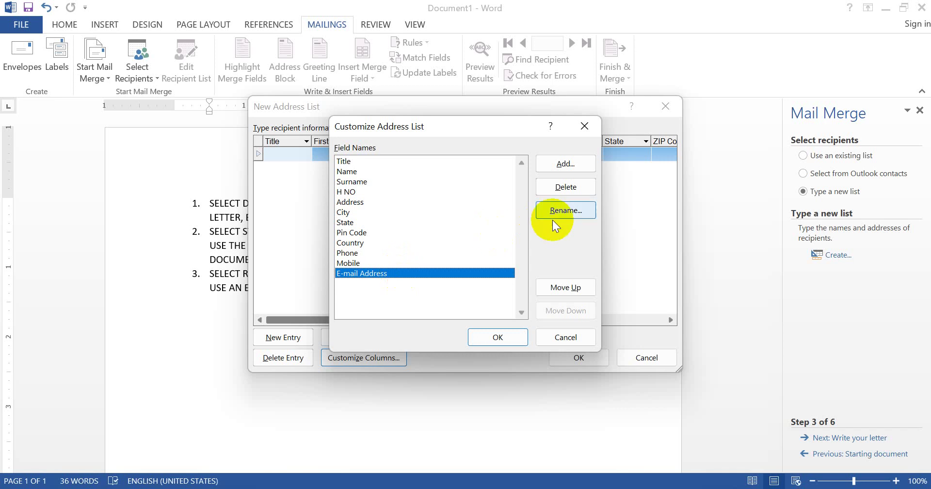
{"action": "left_click", "coordinate": [566, 210]}
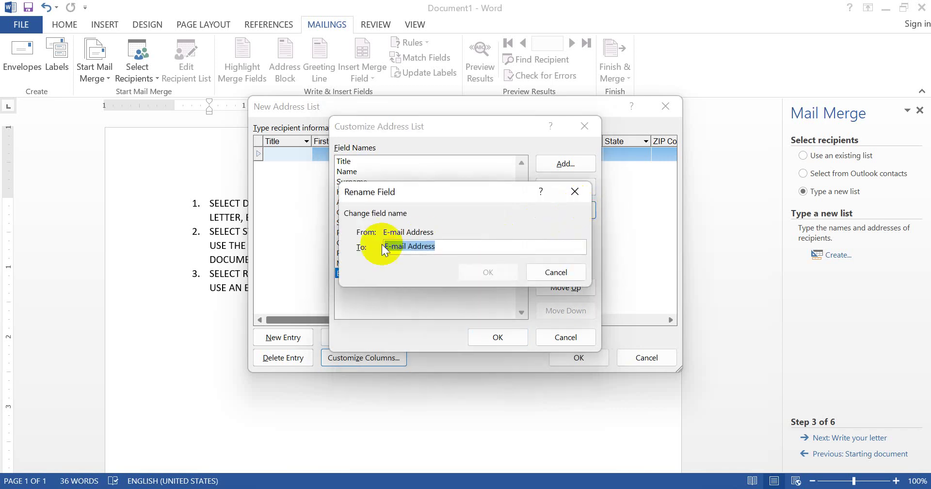
{"action": "double_click", "coordinate": [409, 247]}
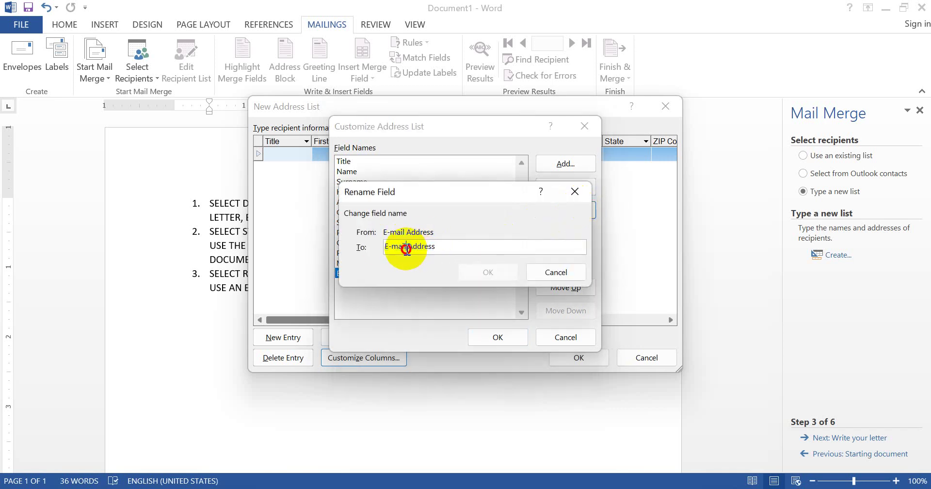
{"action": "key", "text": "BackSpace"}
{"action": "left_click", "coordinate": [481, 264]}
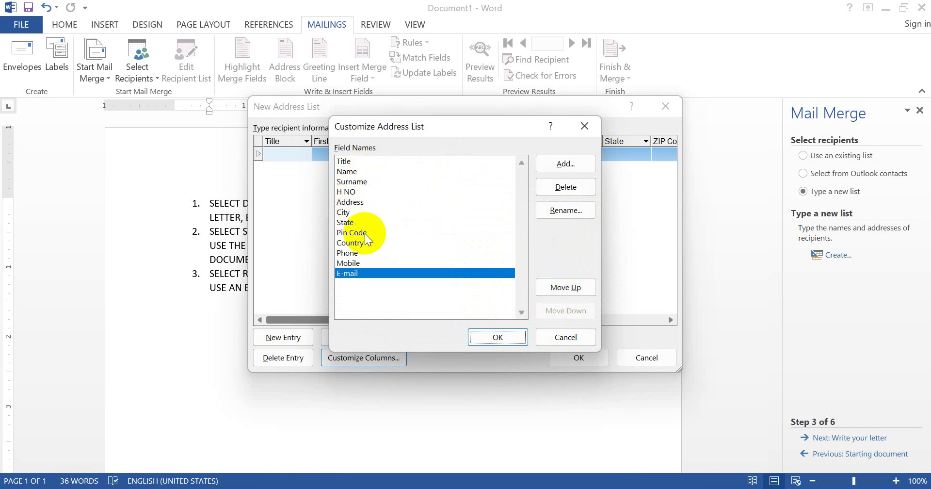
Accept the customized field list and finish the new address list
{"action": "left_click", "coordinate": [352, 256]}
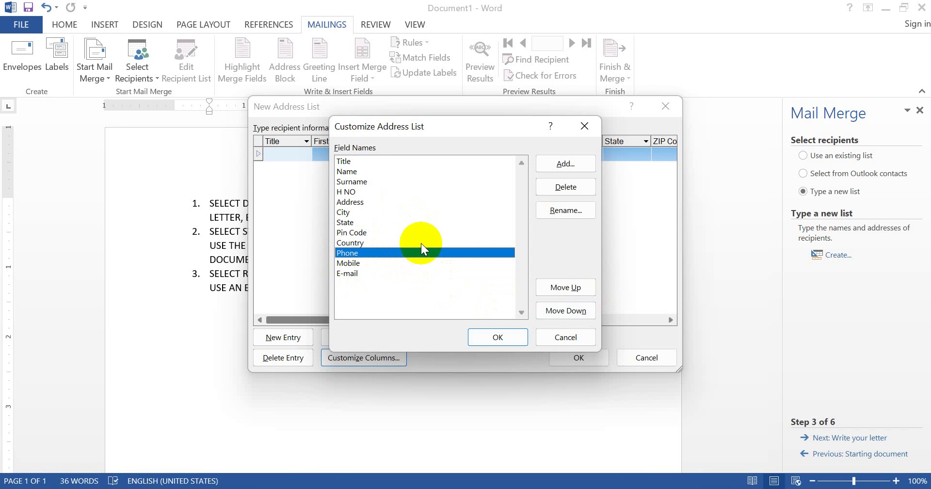
{"action": "left_click", "coordinate": [487, 337]}
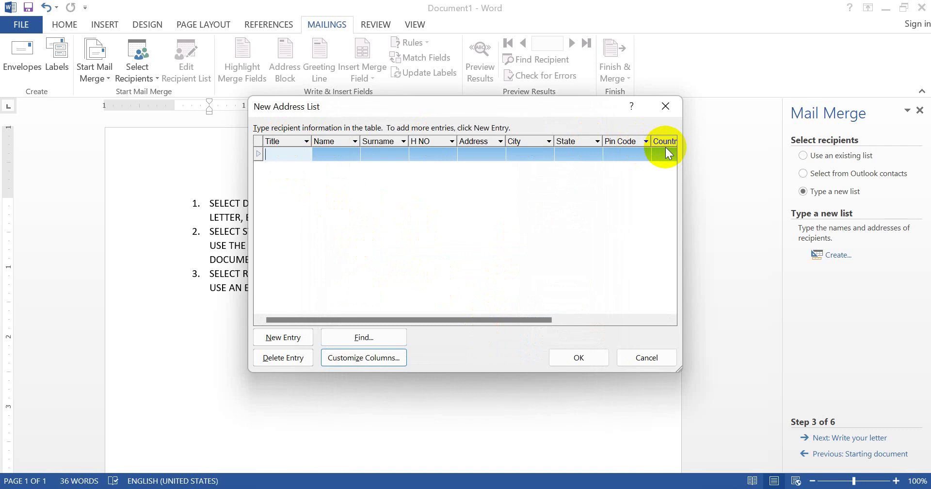
{"action": "left_click", "coordinate": [578, 358]}
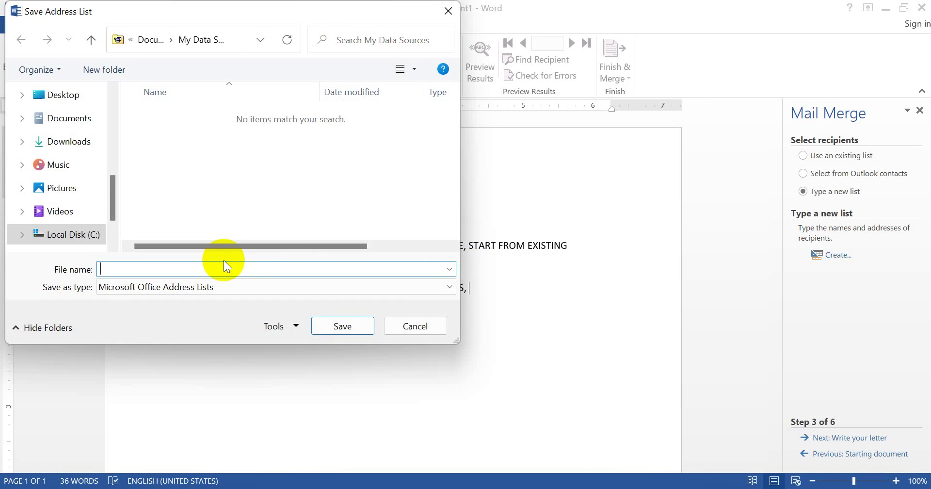
Save the recipient list as 'my conatcts' in the Documents folder
{"action": "type", "text": "my conatcts"}
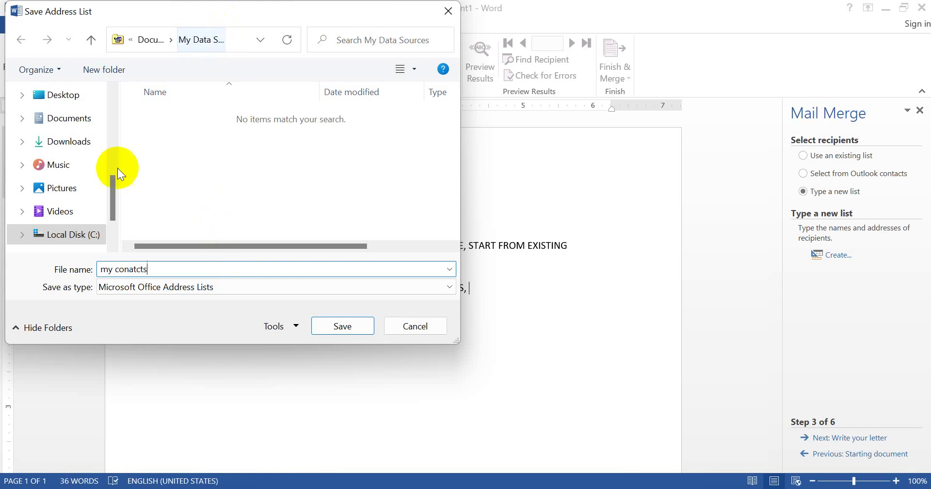
{"action": "left_click_drag", "start_coordinate": [114, 194], "coordinate": [116, 110]}
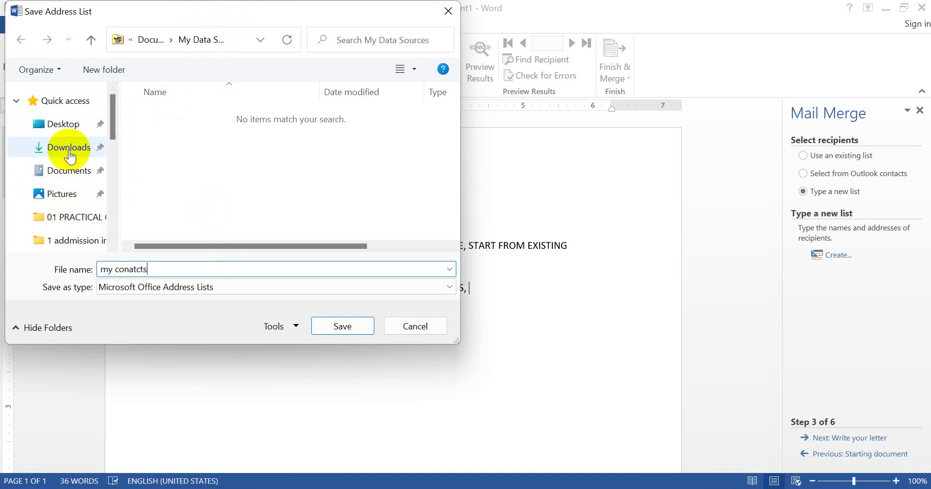
{"action": "left_click", "coordinate": [59, 174]}
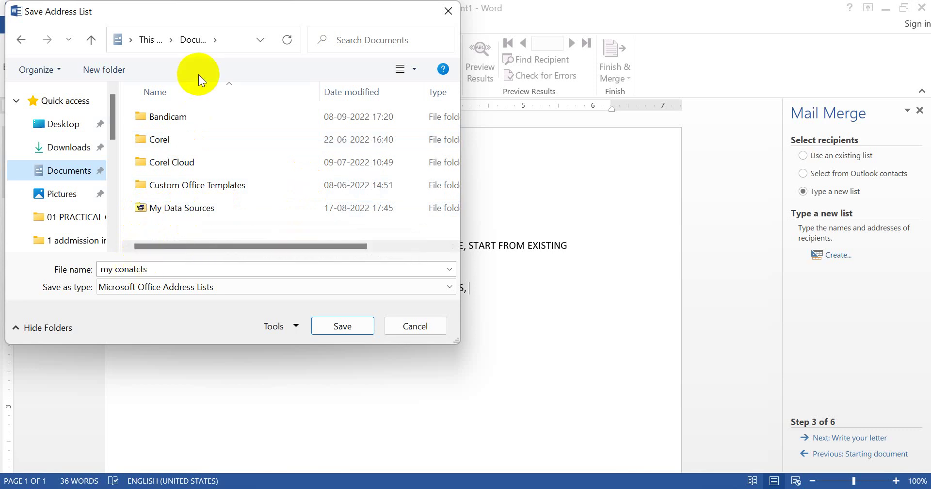
{"action": "left_click", "coordinate": [351, 330]}
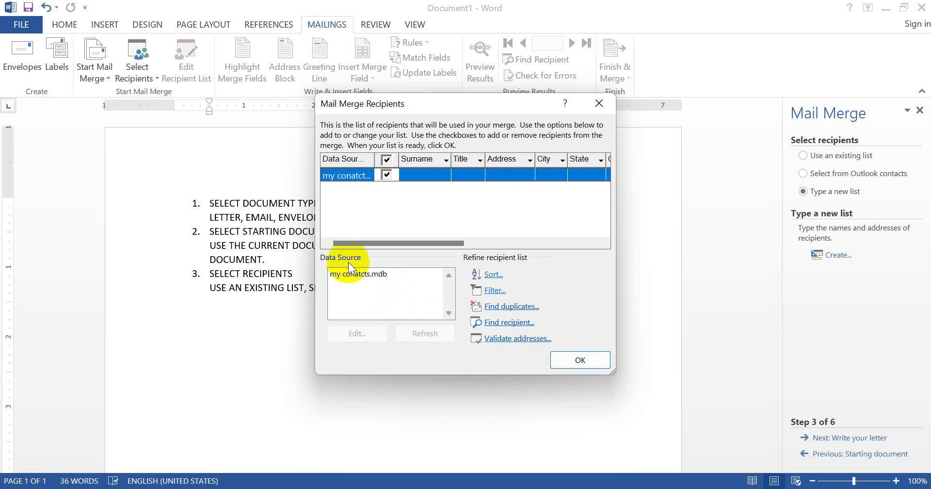
Edit my conatcts.mdb and enter the first recipient's title MR, name, surname, house number and address
{"action": "left_click", "coordinate": [352, 275]}
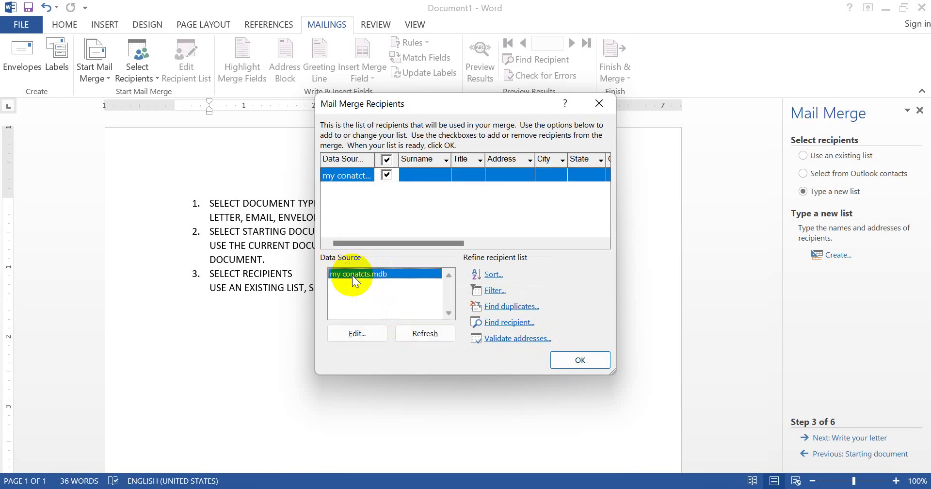
{"action": "left_click", "coordinate": [349, 337]}
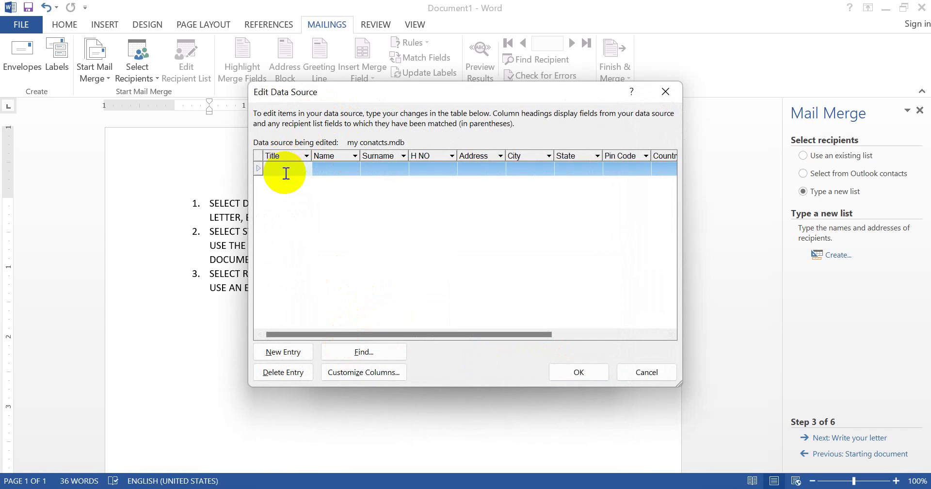
{"action": "type", "text": "M"}
{"action": "key", "text": "BackSpace"}
{"action": "type", "text": "MR"}
{"action": "key", "text": "Tab"}
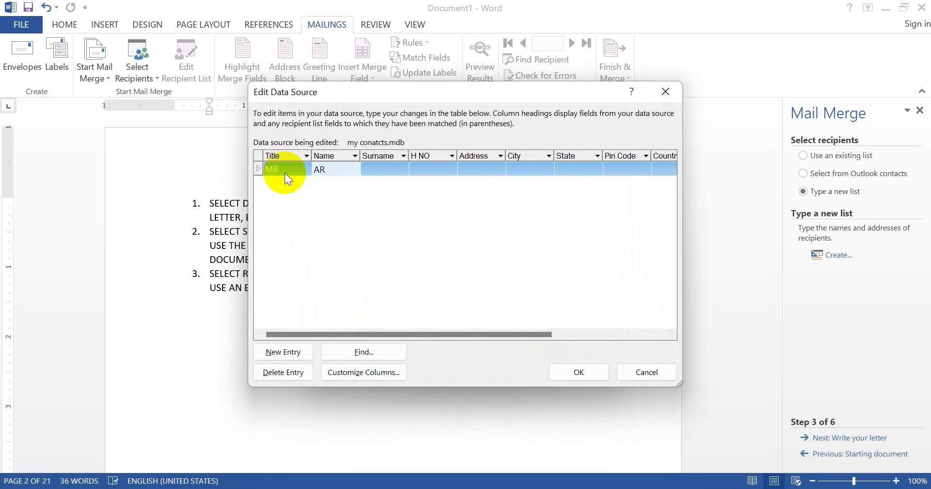
{"action": "key", "text": "Tab"}
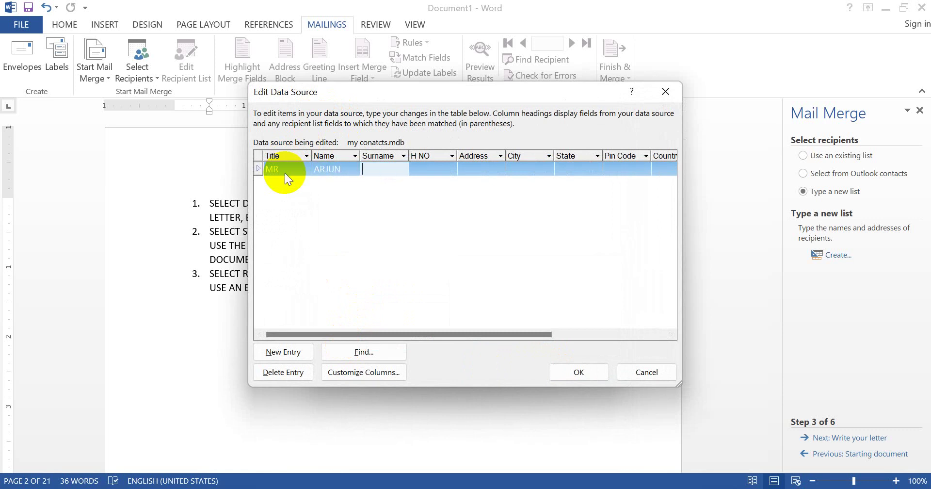
{"action": "key", "text": "Tab"}
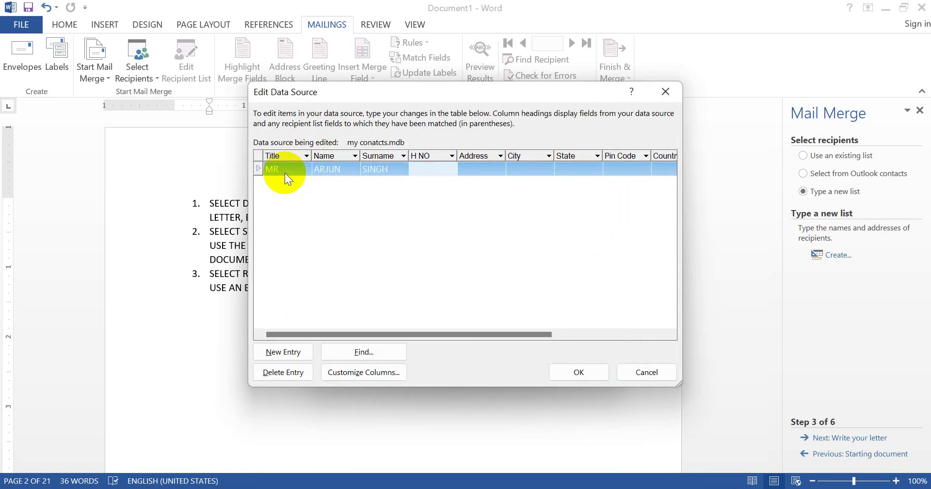
{"action": "key", "text": "Tab"}
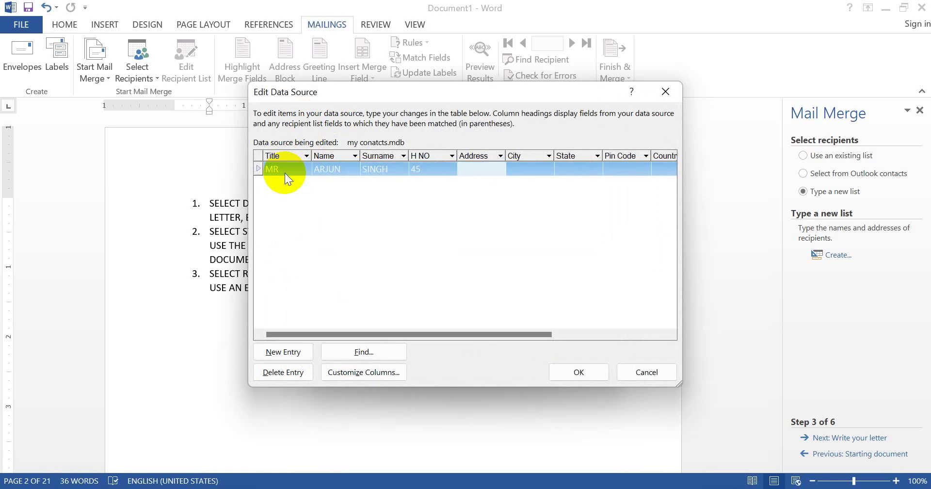
{"action": "key", "text": "Tab"}
Enter the first recipient's city, state, pin code, country, phone, mobile and e-mail, then start a new entry
{"action": "key", "text": "Tab"}
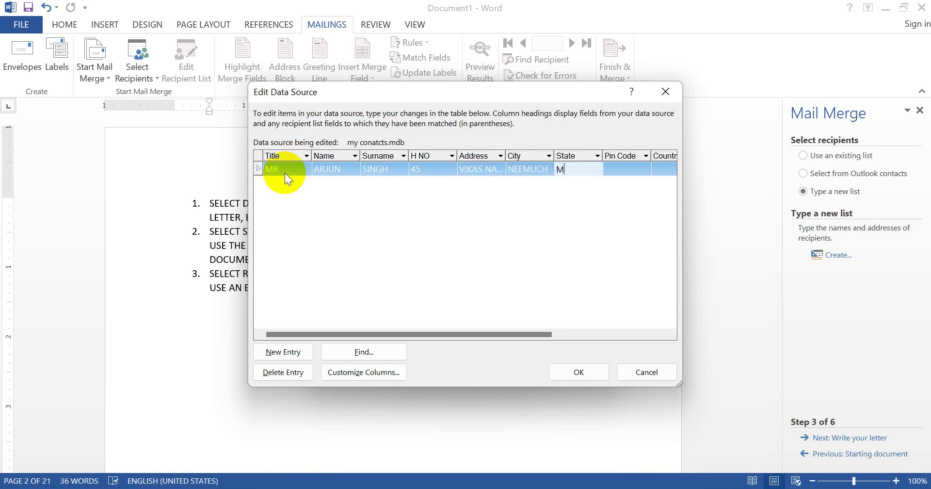
{"action": "key", "text": "Tab"}
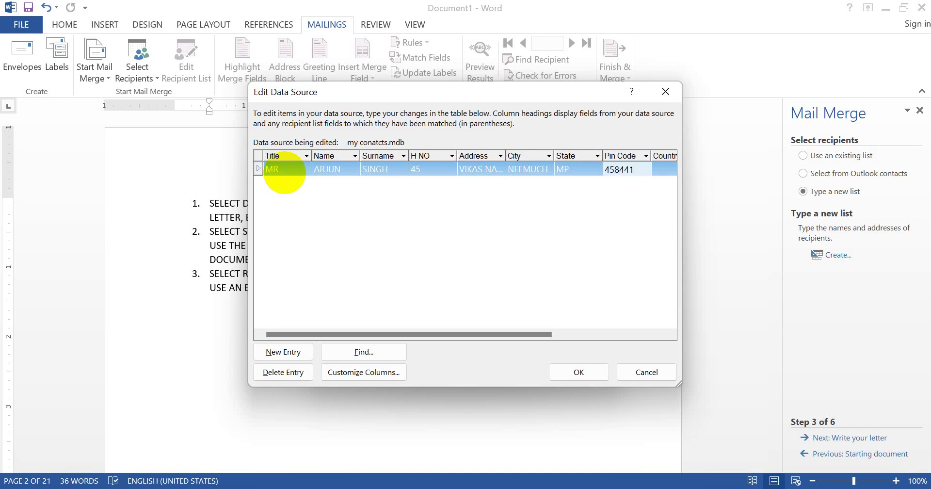
{"action": "key", "text": "Tab"}
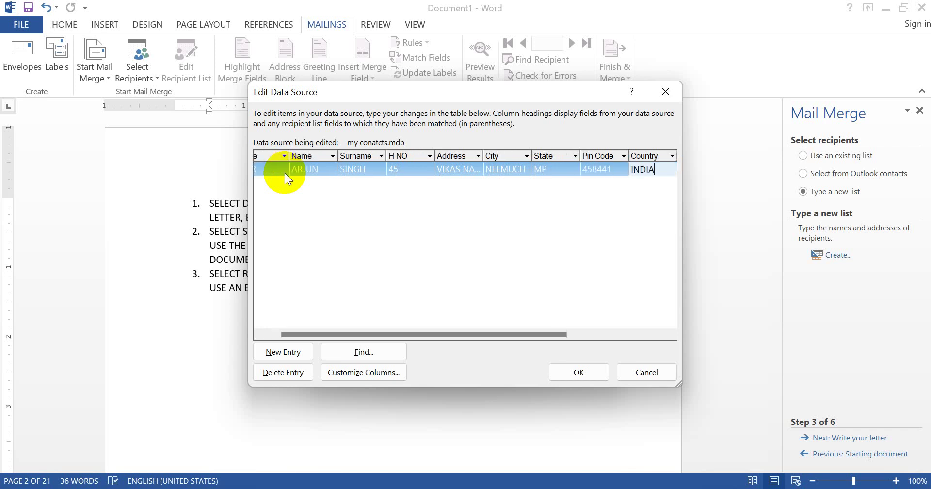
{"action": "key", "text": "Tab"}
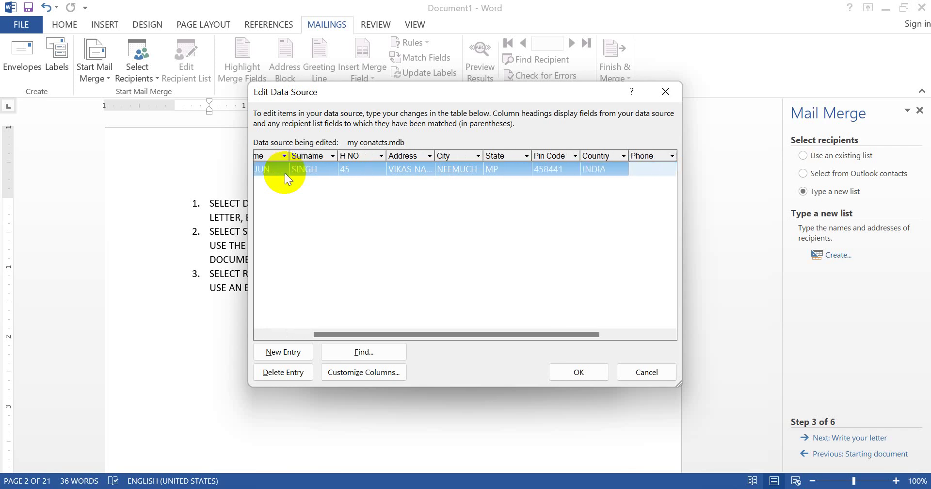
{"action": "key", "text": "Tab"}
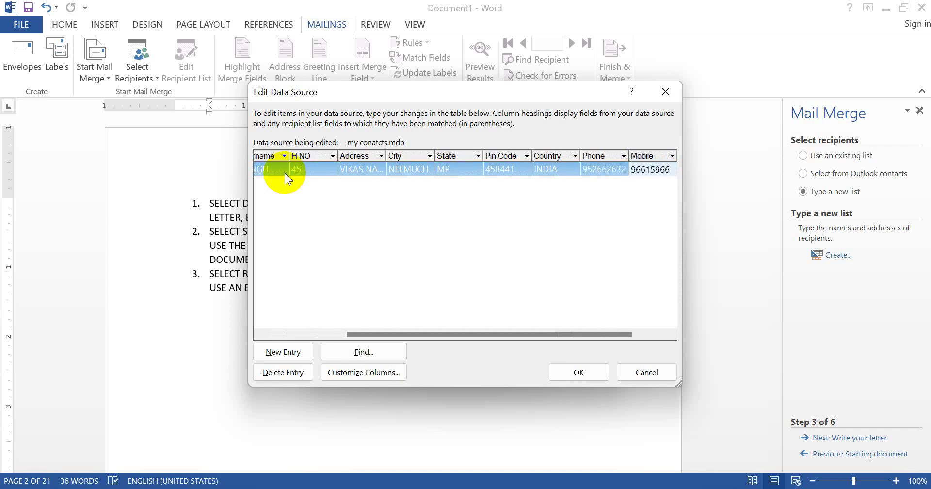
{"action": "key", "text": "Tab"}
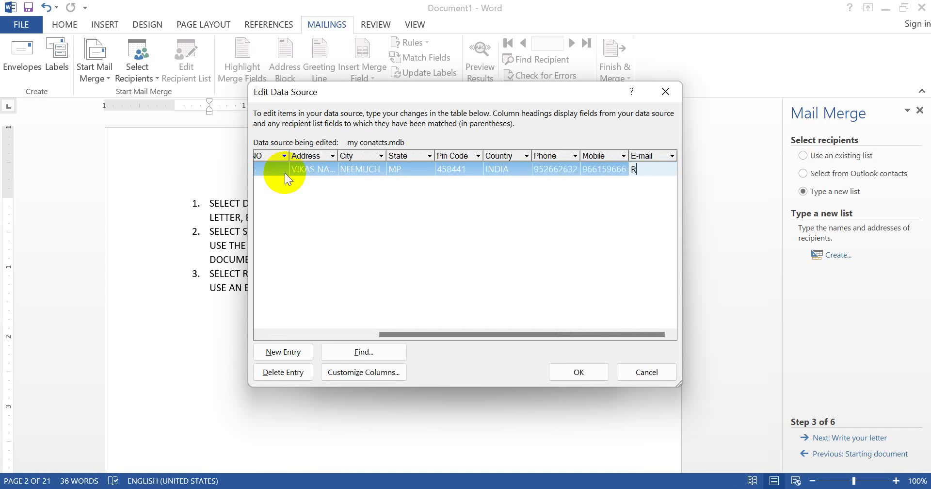
{"action": "key", "text": "Tab"}
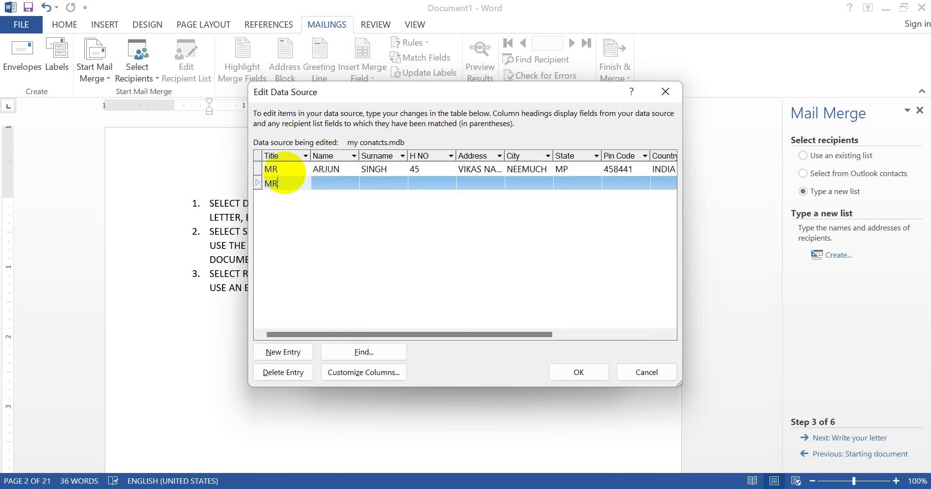
Enter the second recipient's name, surname, house number, address, city and state
{"action": "key", "text": "Tab"}
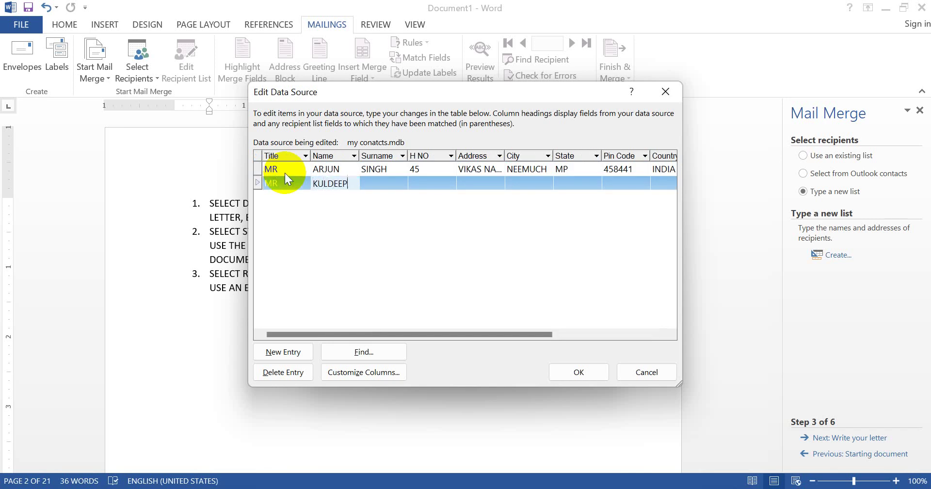
{"action": "key", "text": "Tab"}
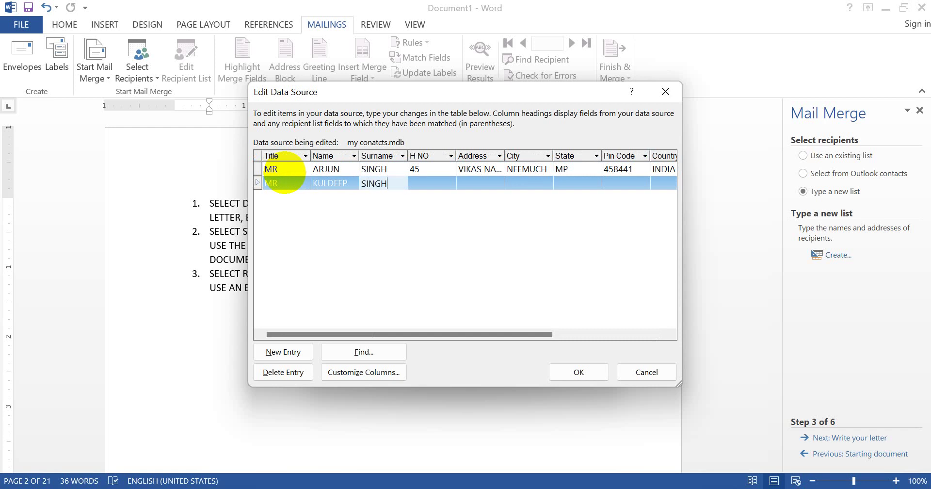
{"action": "key", "text": "Tab"}
{"action": "key", "text": "Tab"}
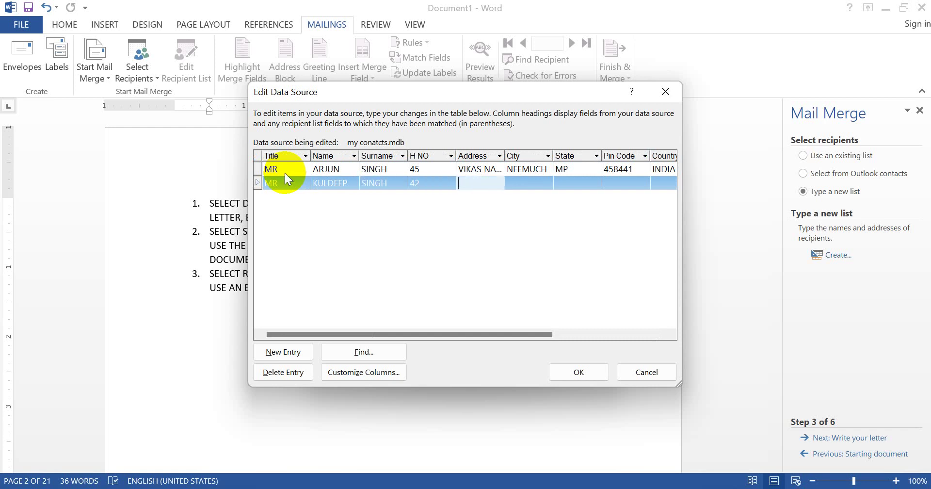
{"action": "key", "text": "Tab"}
{"action": "type", "text": "NEEMUCH"}
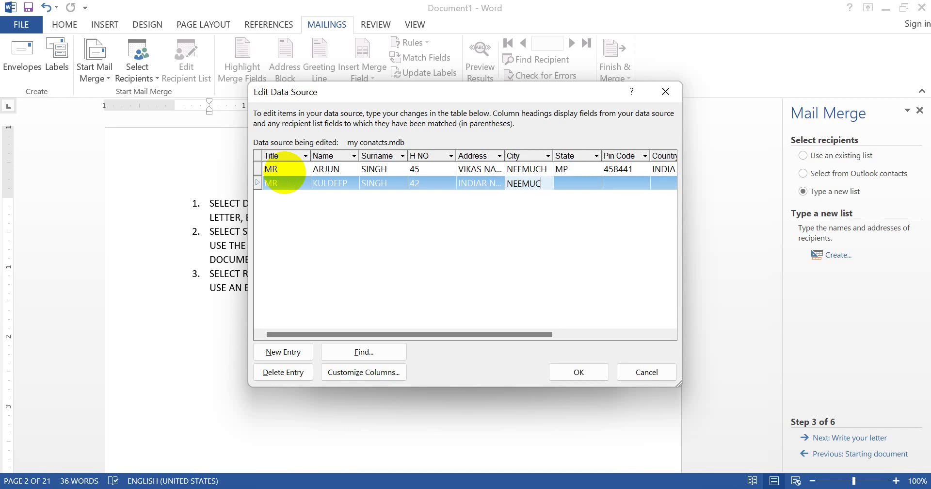
{"action": "key", "text": "Tab"}
{"action": "type", "text": "MP"}
Enter the second recipient's pin code, country, phone, mobile and e-mail, then add a blank row
{"action": "key", "text": "Tab"}
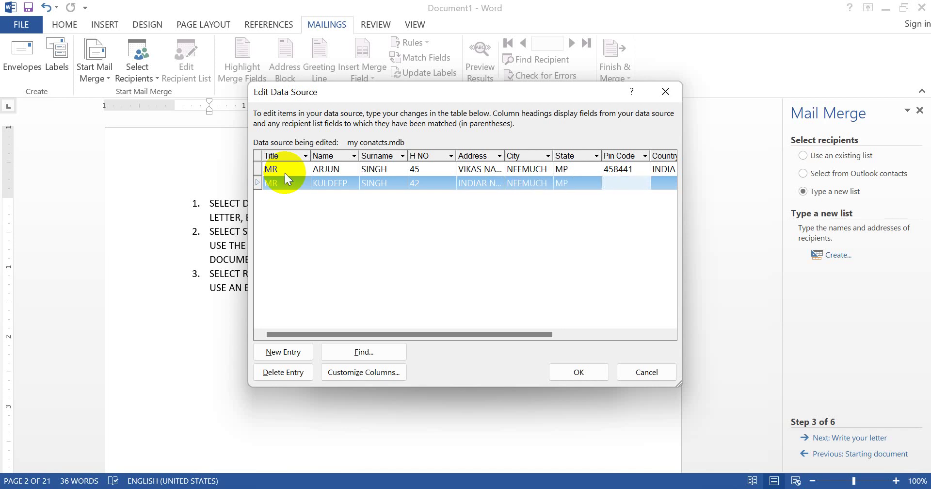
{"action": "key", "text": "Tab"}
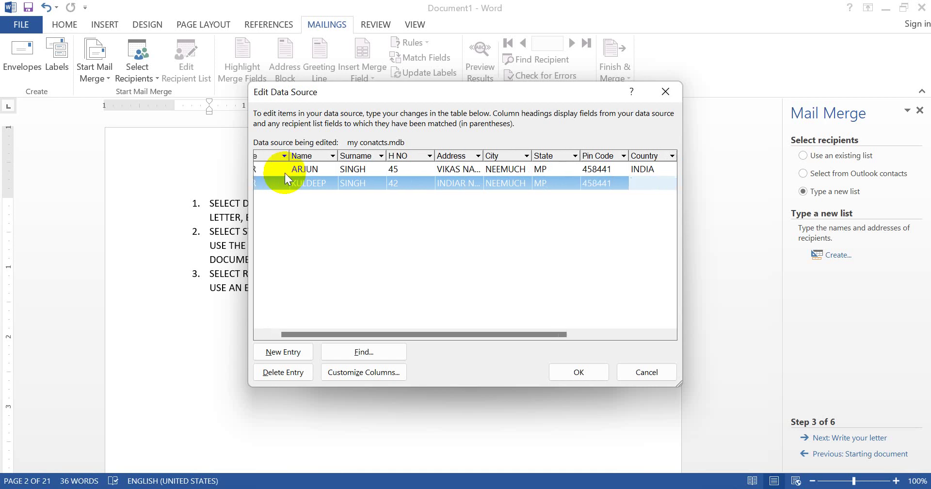
{"action": "key", "text": "Tab"}
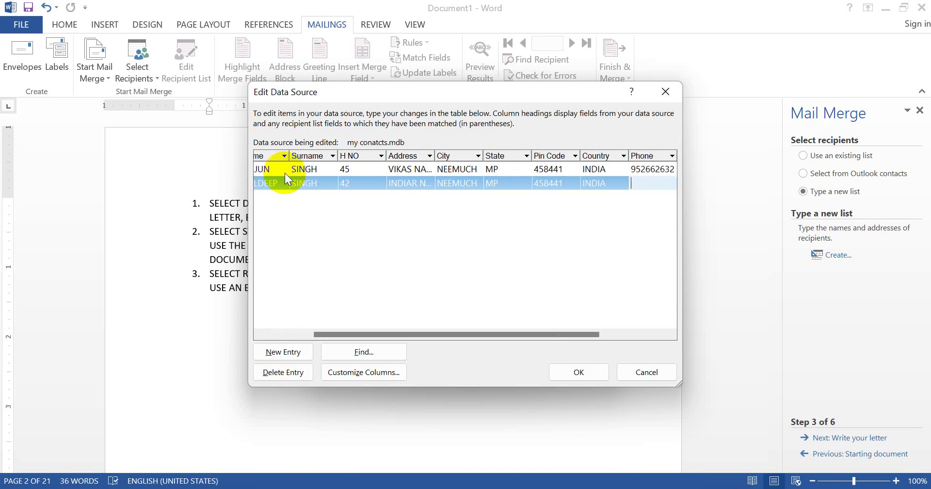
{"action": "key", "text": "BackSpace"}
{"action": "key", "text": "Tab"}
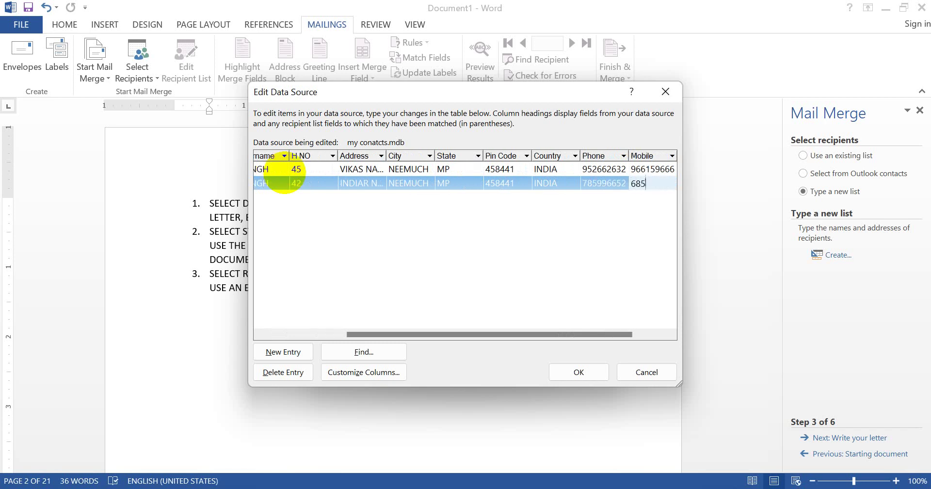
{"action": "key", "text": "BackSpace"}
{"action": "key", "text": "BackSpace"}
{"action": "key", "text": "Tab"}
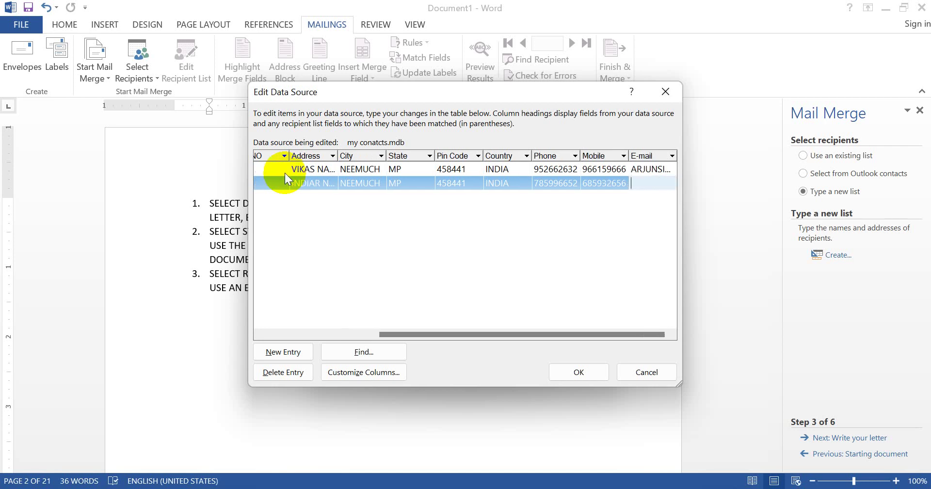
{"action": "key", "text": "Tab"}
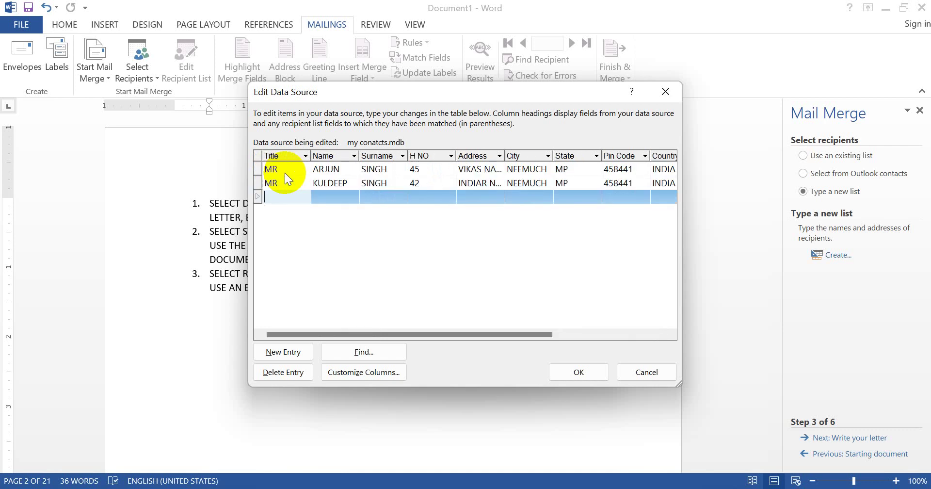
Enter the third recipient's name, surname, house number, address, city and state
{"action": "key", "text": "Tab"}
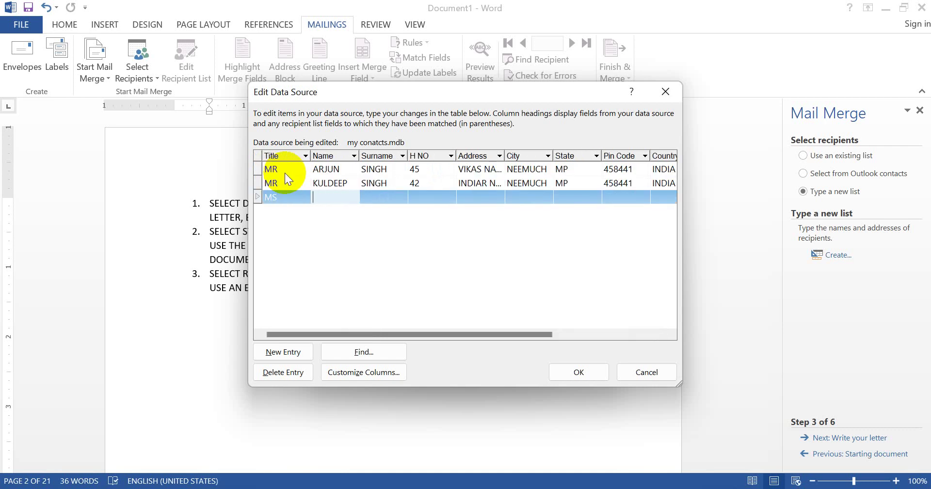
{"action": "key", "text": "Tab"}
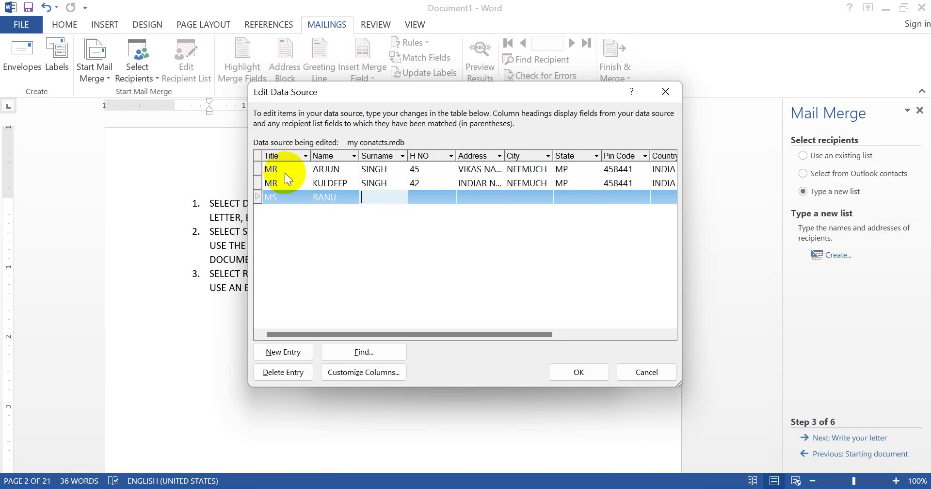
{"action": "key", "text": "Tab"}
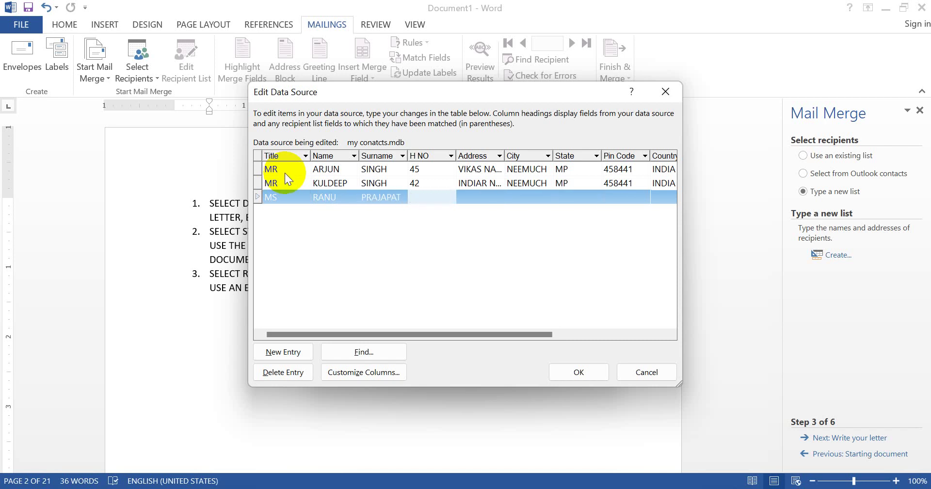
{"action": "key", "text": "Tab"}
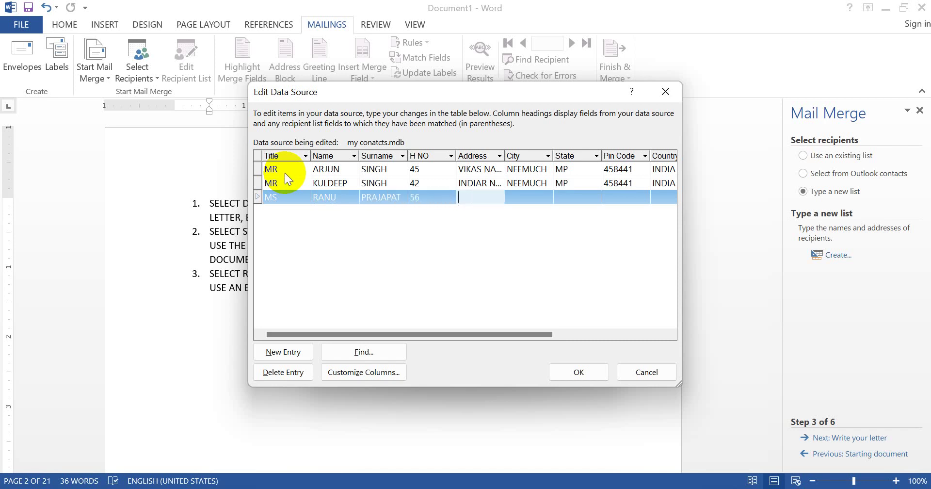
{"action": "key", "text": "Tab"}
{"action": "type", "text": "NEE"}
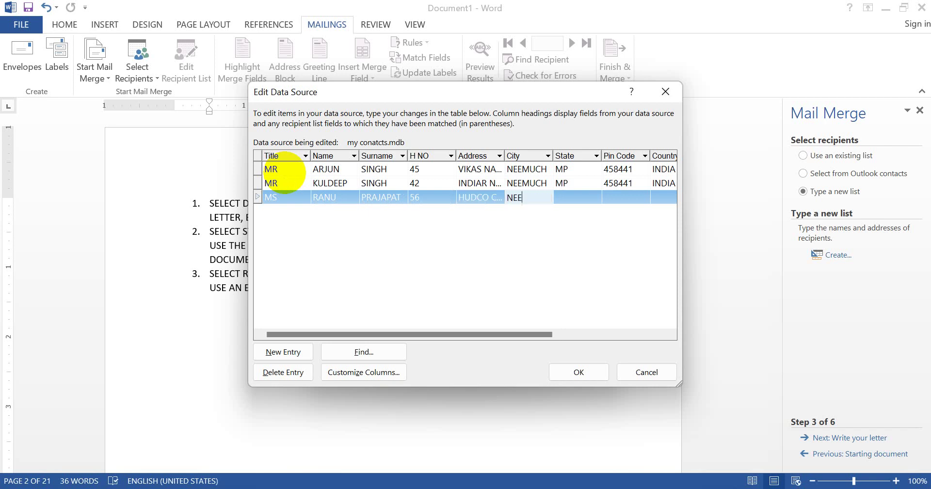
{"action": "type", "text": "MUCH"}
{"action": "key", "text": "Tab"}
{"action": "type", "text": "MP"}
Enter the third recipient's pin code, country INDIA, phone, mobile and e-mail
{"action": "key", "text": "Tab"}
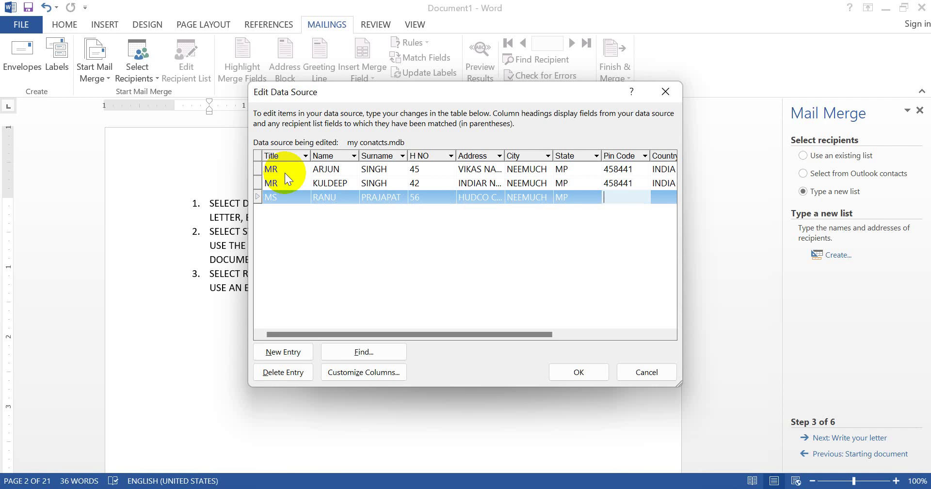
{"action": "type", "text": "458441"}
{"action": "key", "text": "Tab"}
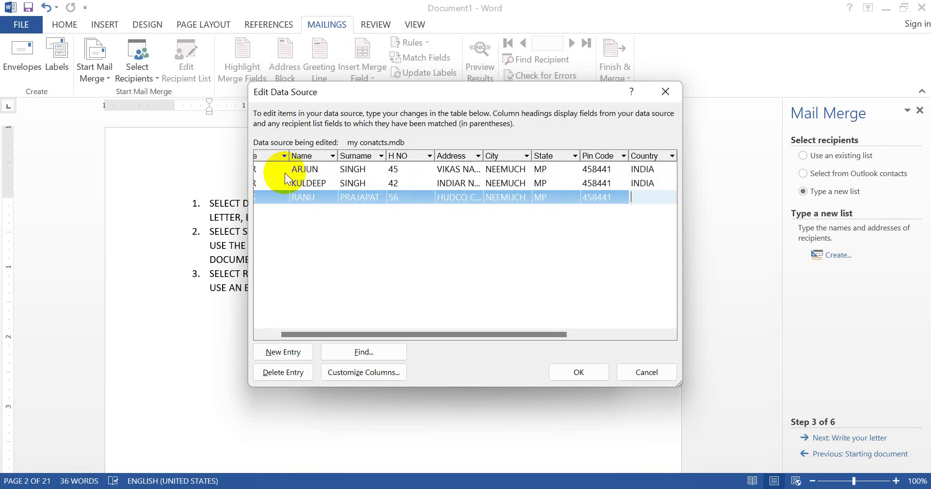
{"action": "type", "text": "INDIAN"}
{"action": "key", "text": "Tab"}
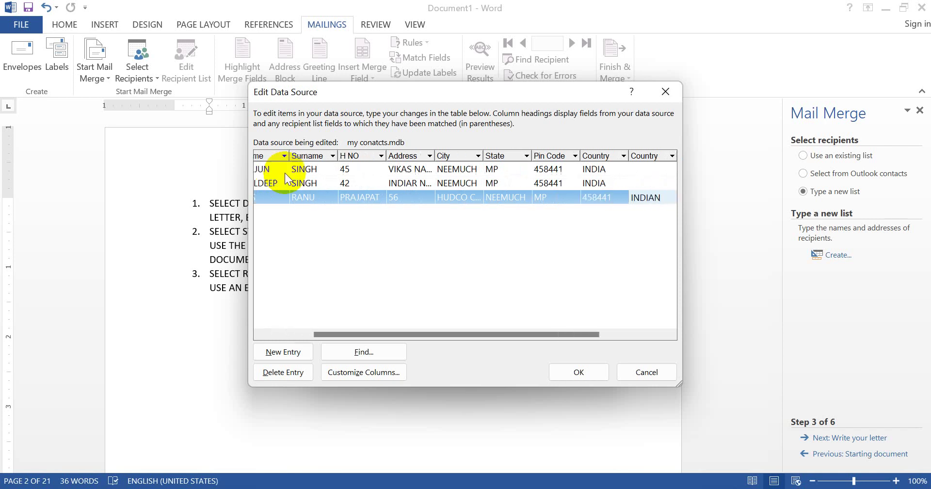
{"action": "left_click", "coordinate": [617, 197]}
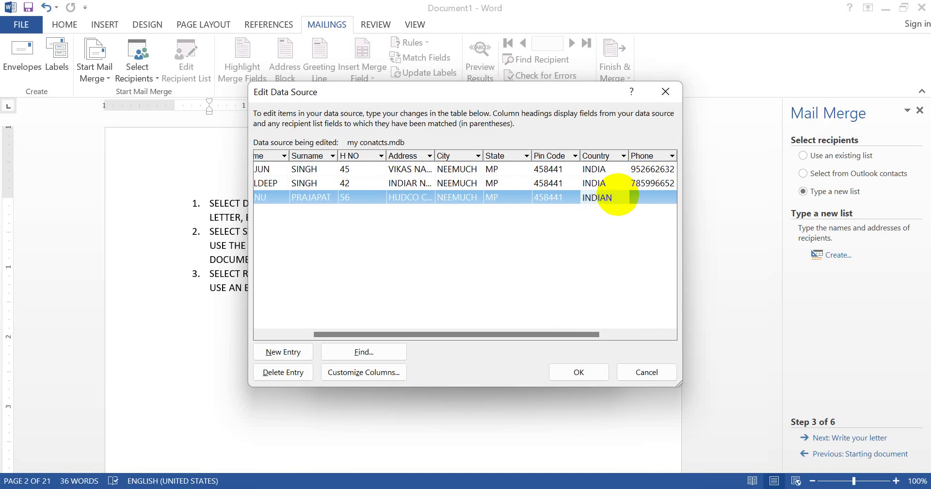
{"action": "key", "text": "BackSpace"}
{"action": "key", "text": "Tab"}
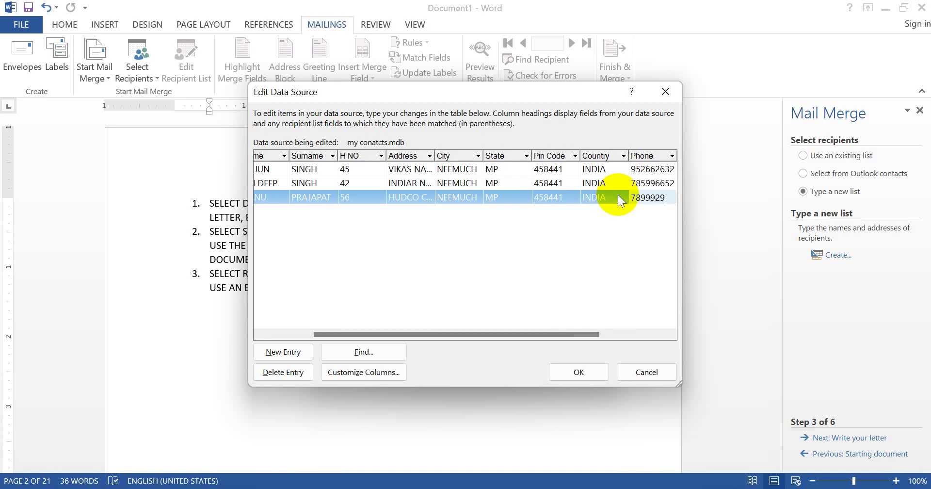
{"action": "key", "text": "Tab"}
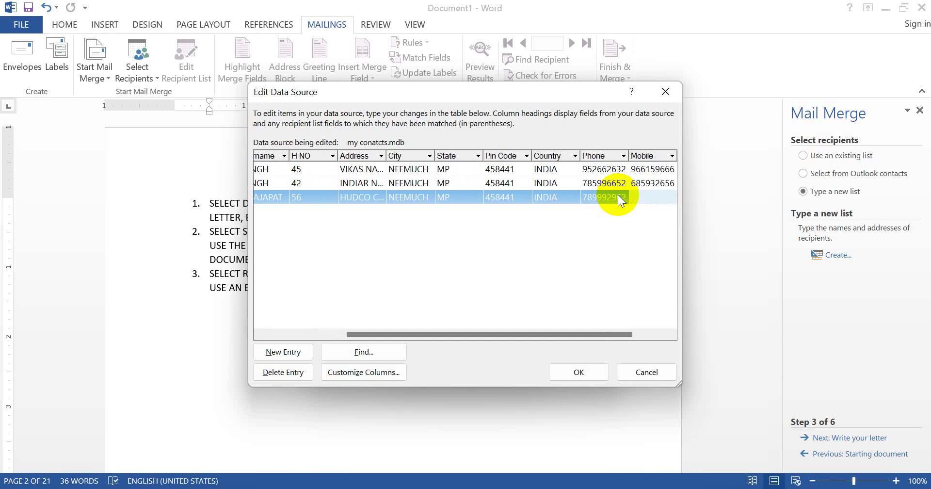
{"action": "key", "text": "Tab"}
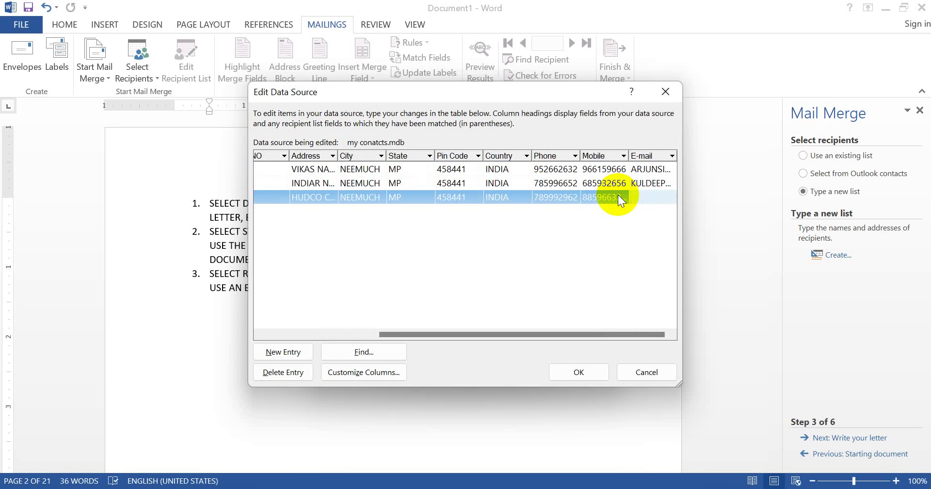
Close the data source editor and save the three recipients to my conatcts.mdb
{"action": "left_click", "coordinate": [597, 372]}
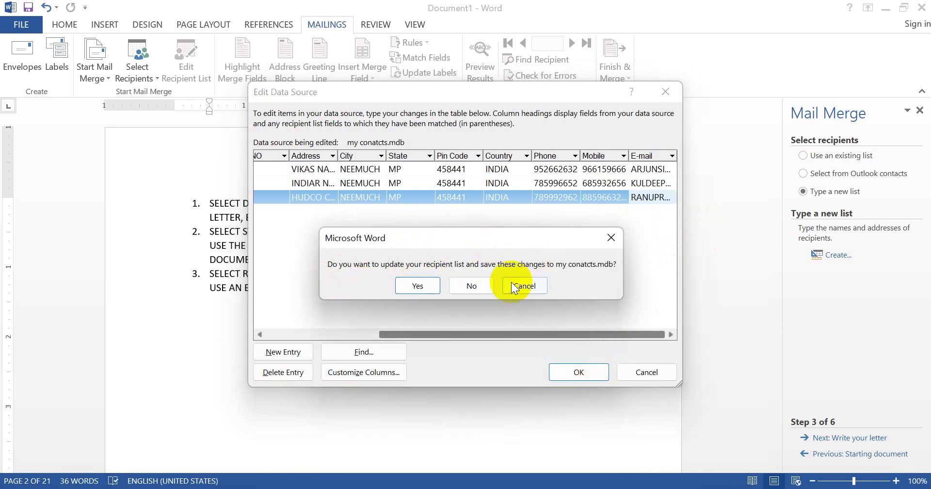
{"action": "left_click", "coordinate": [418, 286]}
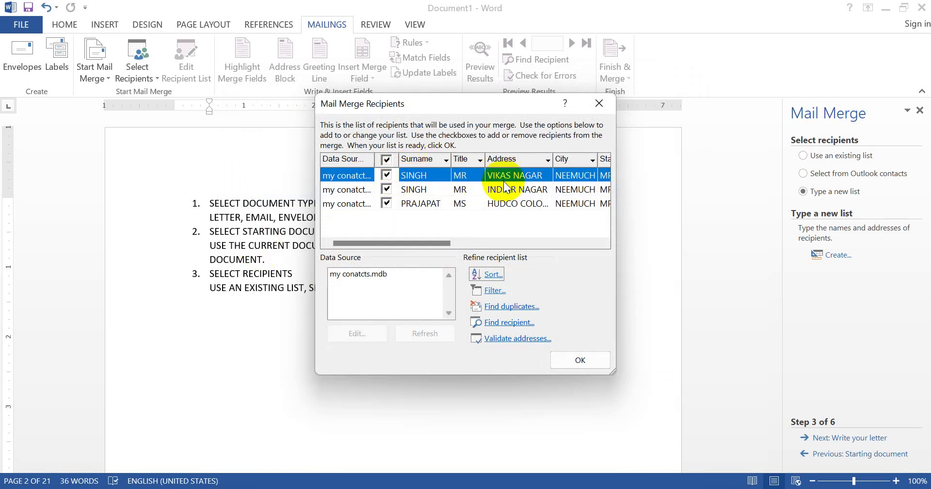
Drag the Name column to the front of the recipient list, just before Surname
{"action": "left_click", "coordinate": [462, 179]}
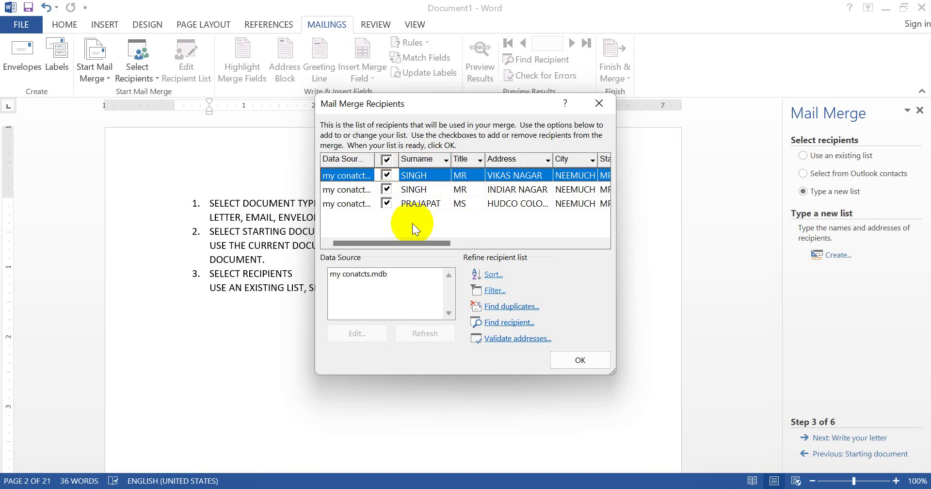
{"action": "left_click_drag", "start_coordinate": [411, 240], "coordinate": [544, 231]}
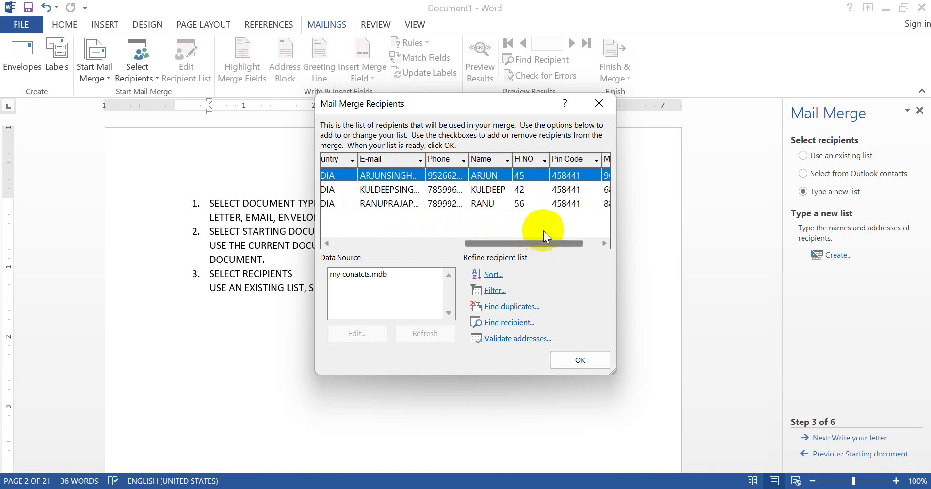
{"action": "left_click", "coordinate": [491, 159]}
{"action": "left_click_drag", "start_coordinate": [491, 159], "coordinate": [313, 153]}
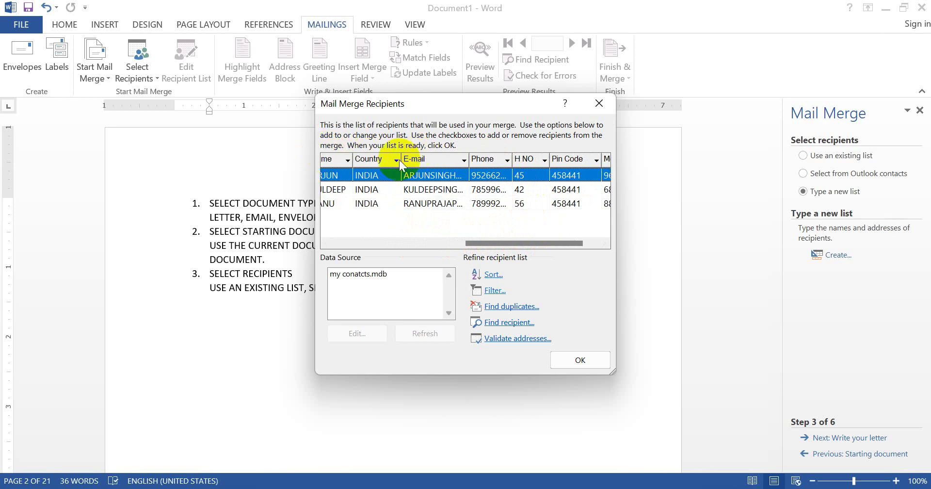
{"action": "left_click_drag", "start_coordinate": [500, 244], "coordinate": [428, 222]}
{"action": "left_click_drag", "start_coordinate": [500, 164], "coordinate": [353, 163]}
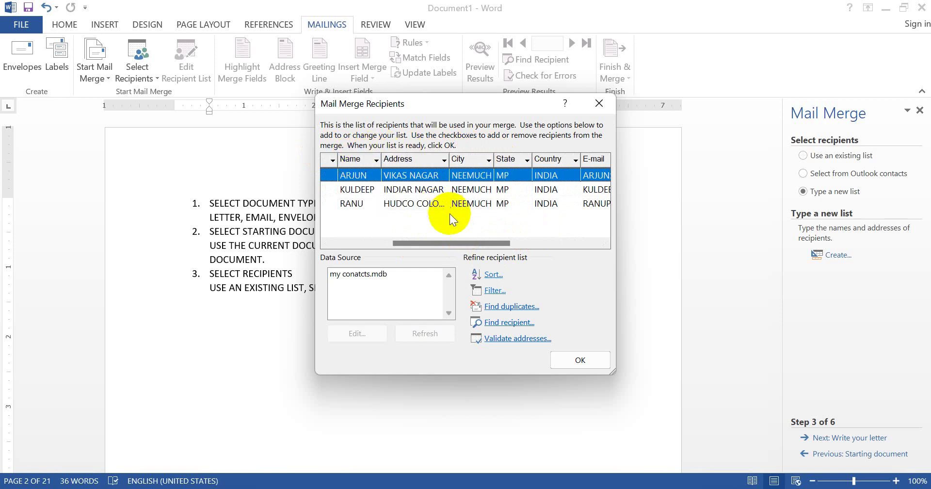
{"action": "left_click_drag", "start_coordinate": [439, 243], "coordinate": [377, 231]}
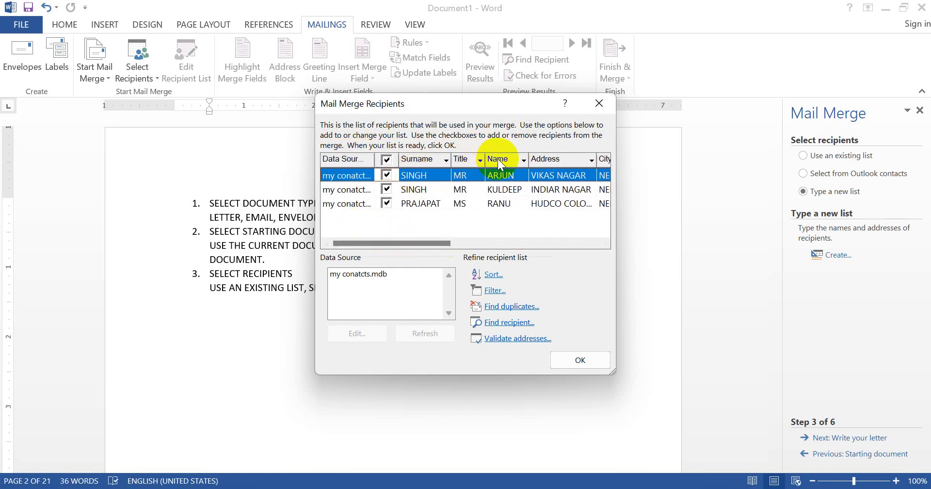
{"action": "left_click_drag", "start_coordinate": [498, 159], "coordinate": [401, 156]}
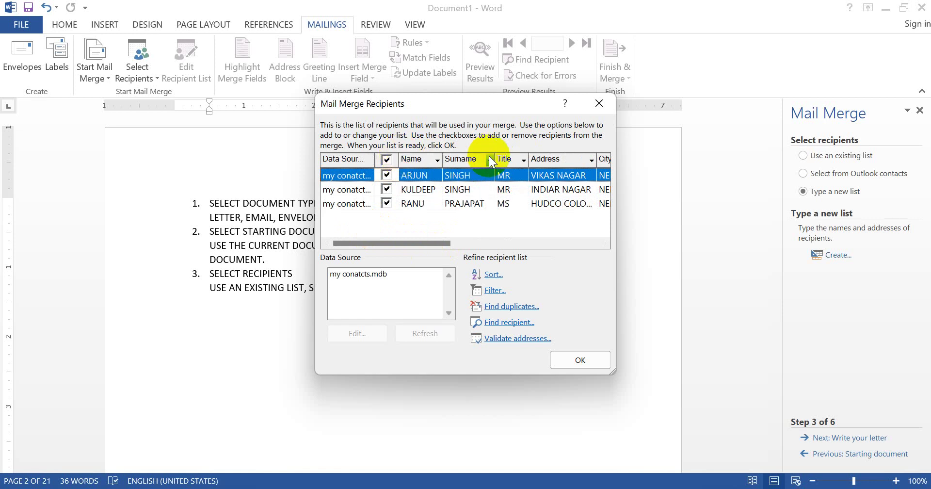
Move Title ahead of Name, exclude the third recipient, and close the recipient list
{"action": "left_click_drag", "start_coordinate": [403, 154], "coordinate": [403, 155]}
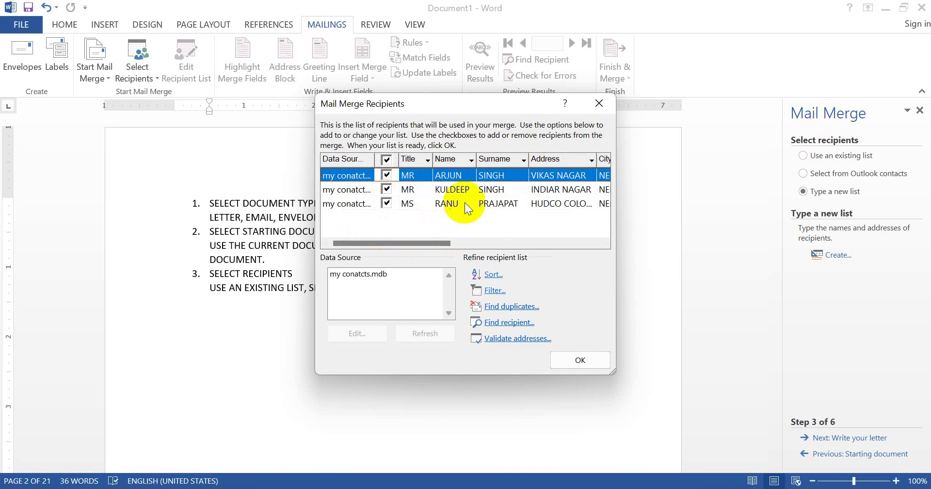
{"action": "left_click", "coordinate": [386, 204]}
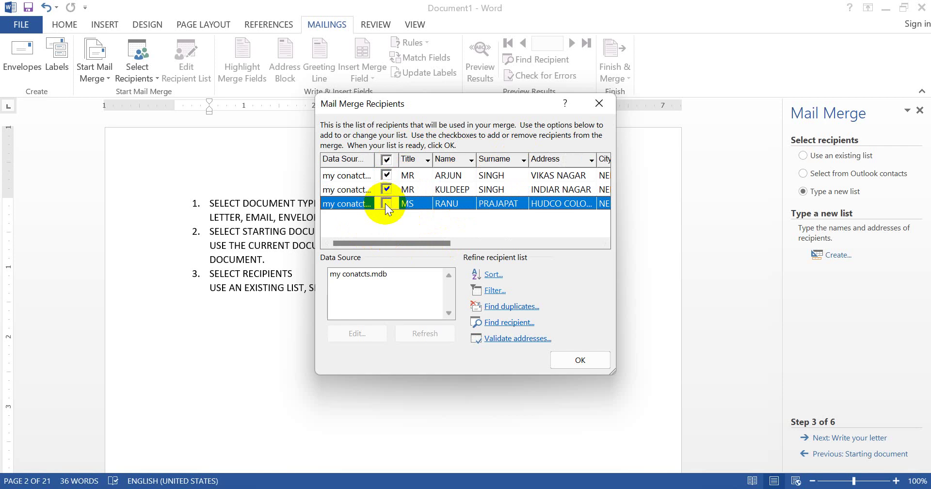
{"action": "left_click", "coordinate": [578, 358]}
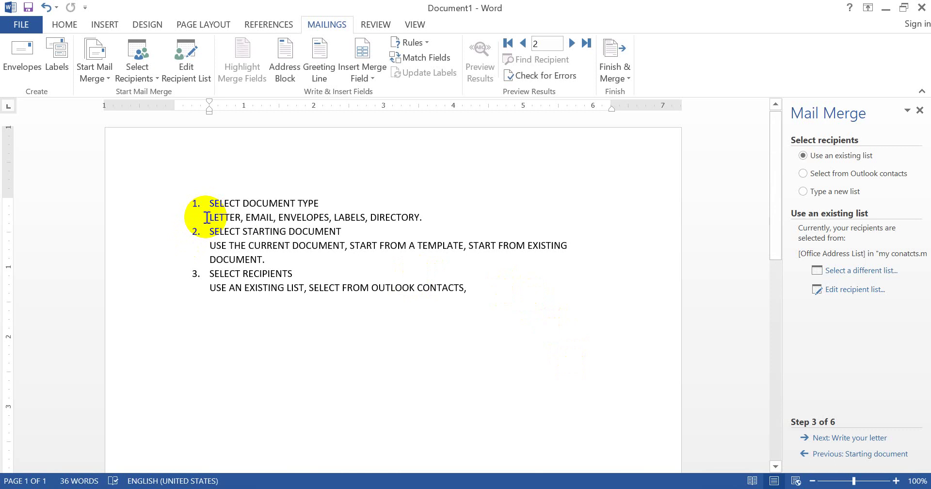
Highlight LETTER and USE THE CURRENT DOCUMENT in yellow
{"action": "left_click_drag", "start_coordinate": [205, 219], "coordinate": [242, 222]}
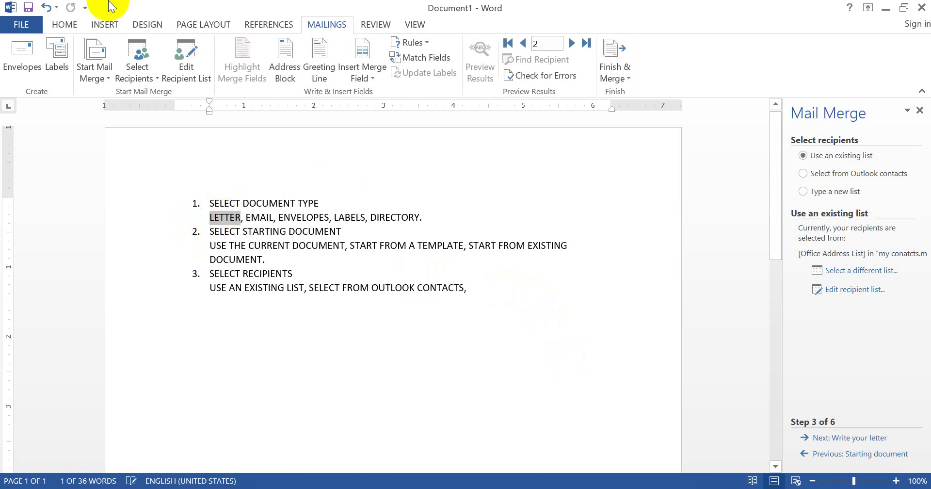
{"action": "left_click", "coordinate": [73, 23]}
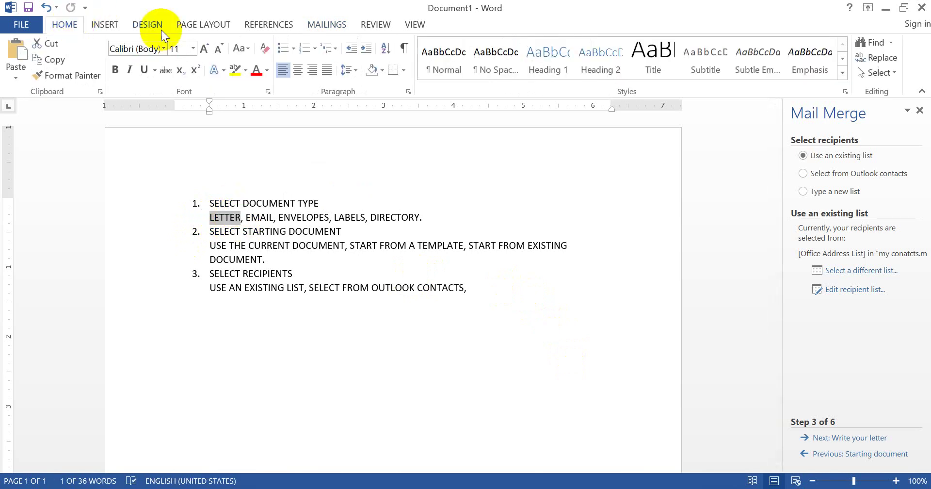
{"action": "left_click", "coordinate": [236, 70]}
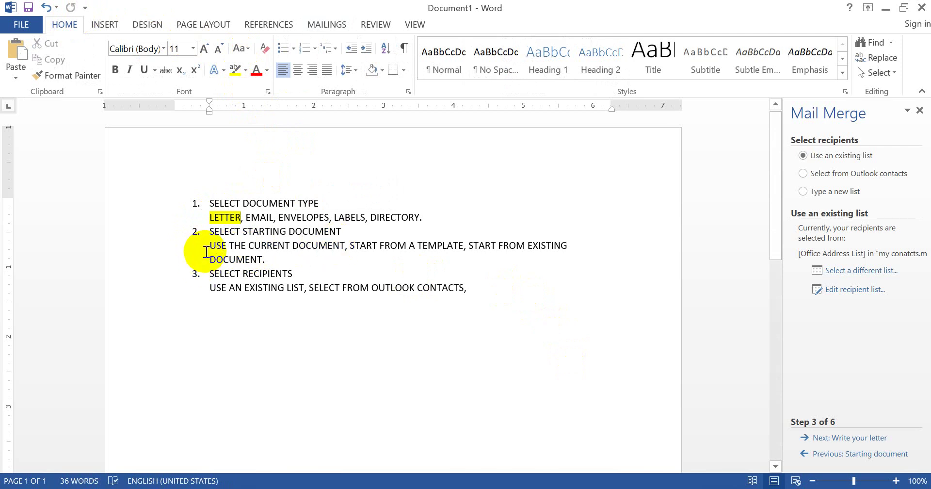
{"action": "left_click_drag", "start_coordinate": [211, 245], "coordinate": [343, 246]}
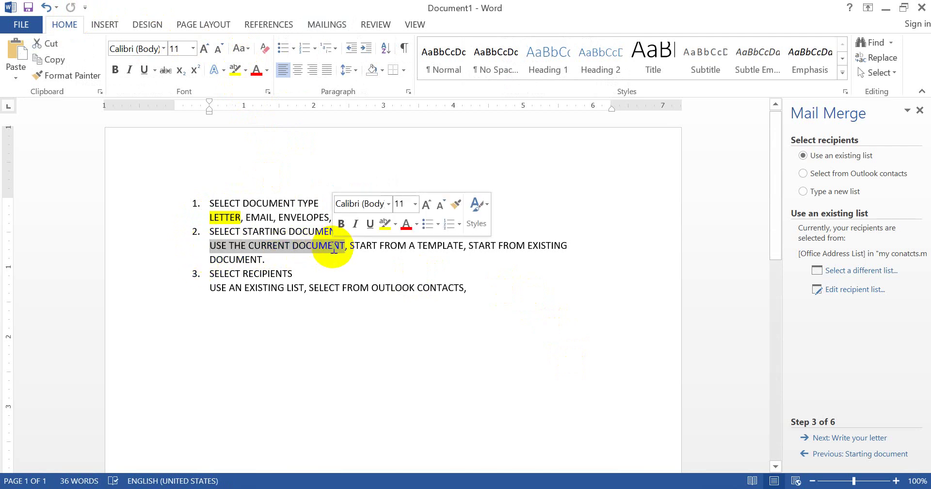
{"action": "left_click", "coordinate": [235, 69]}
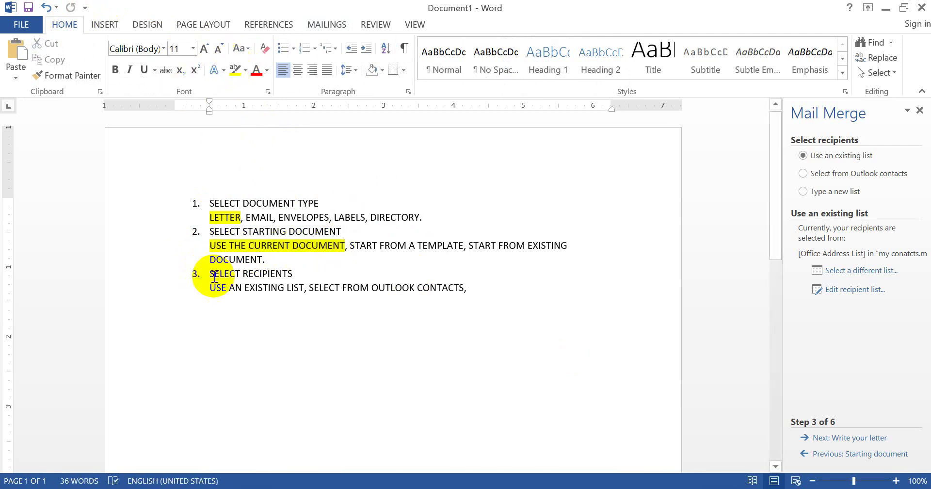
Append TYPE A NEW LIST to the recipients line and begin list item 4
{"action": "left_click", "coordinate": [483, 290]}
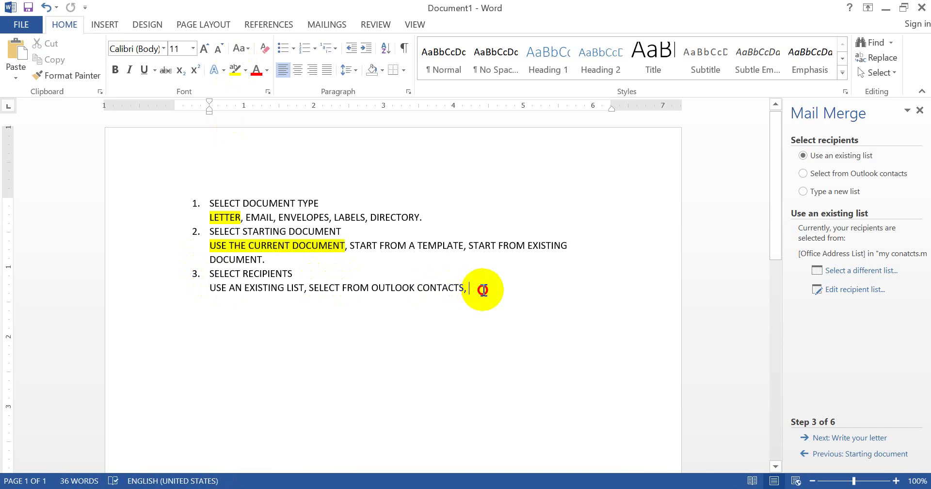
{"action": "type", "text": "TY"}
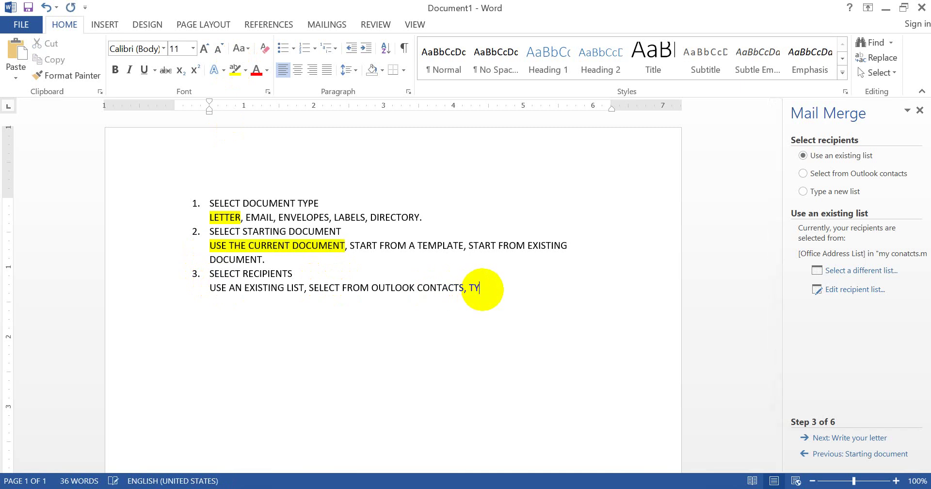
{"action": "type", "text": "PE A NEW LIST"}
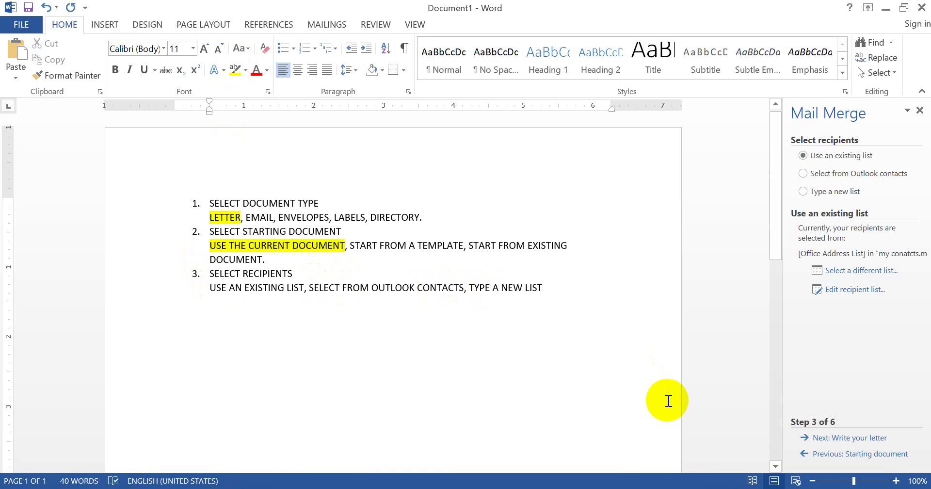
{"action": "key", "text": "shift+Return"}
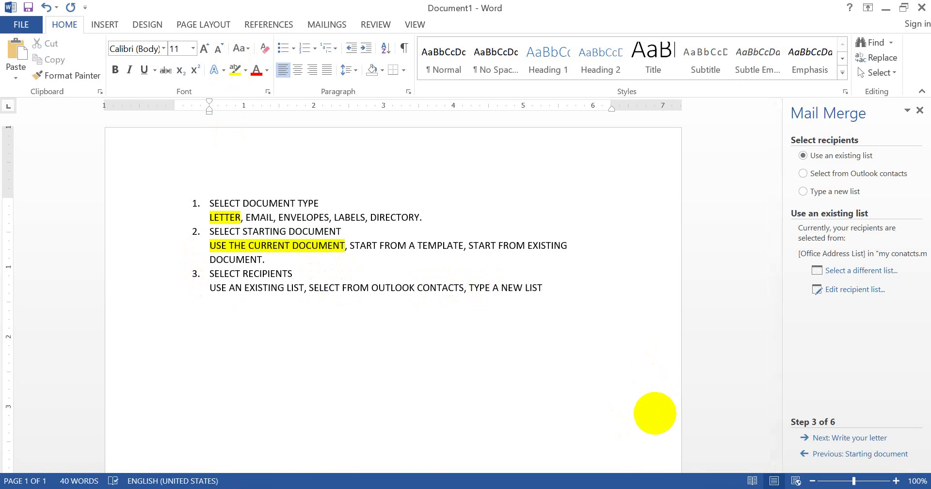
{"action": "key", "text": "Return"}
{"action": "type", "text": "4."}
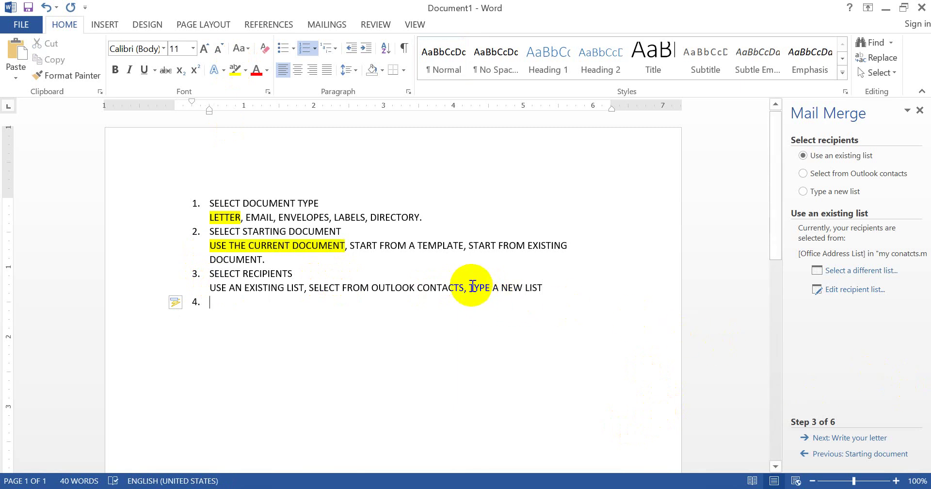
Highlight TYPE A NEW LIST yellow, then advance the wizard to step 4, Write your letter
{"action": "left_click_drag", "start_coordinate": [473, 286], "coordinate": [542, 287]}
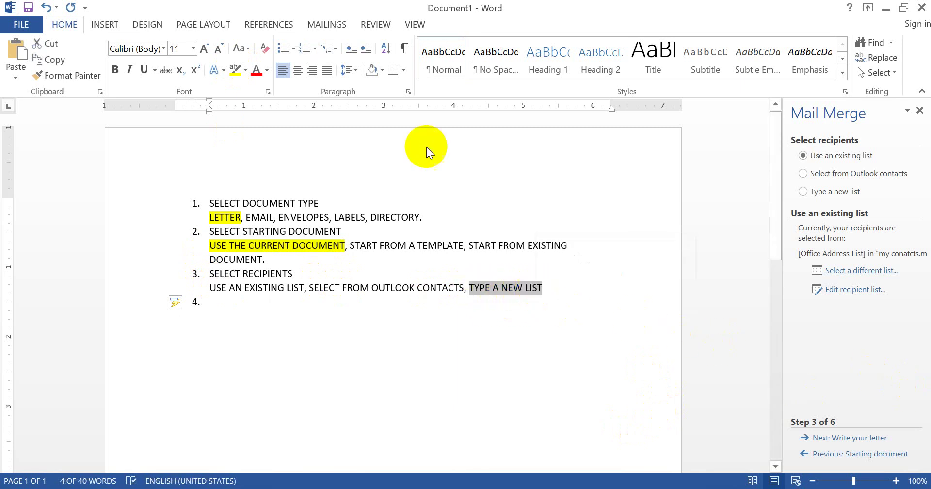
{"action": "left_click", "coordinate": [236, 71]}
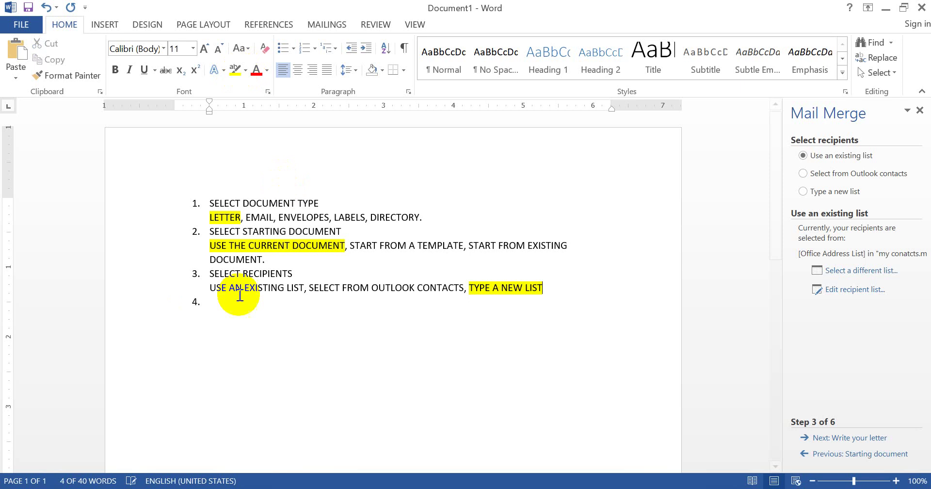
{"action": "left_click", "coordinate": [221, 313]}
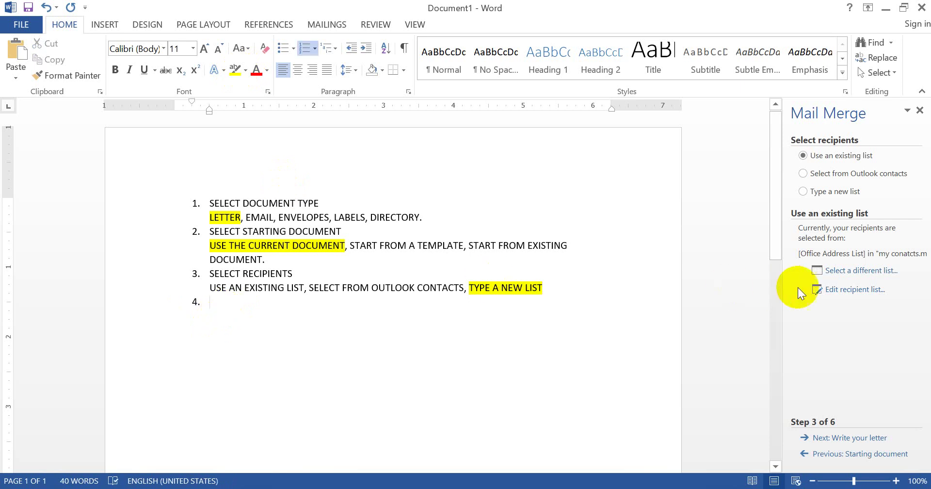
{"action": "left_click", "coordinate": [874, 442]}
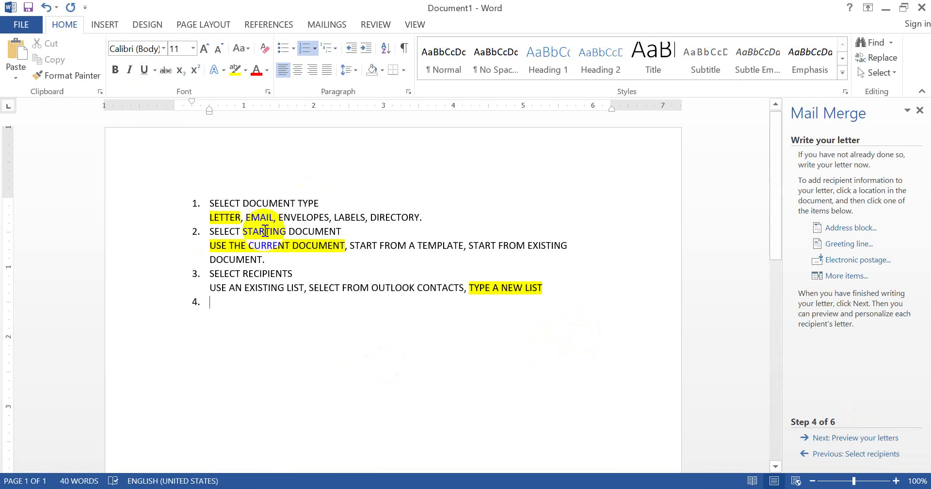
Remove the empty item 4's numbering and add a blank line above the list
{"action": "key", "text": "Return"}
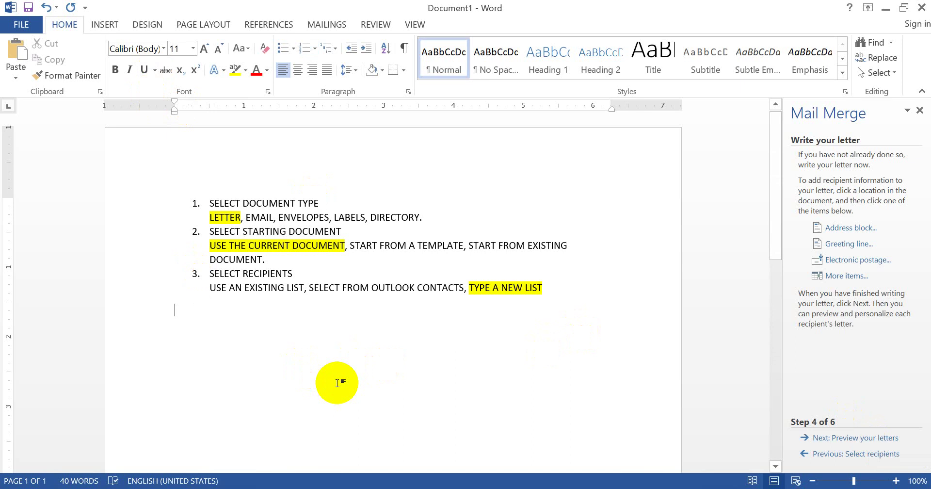
{"action": "left_click", "coordinate": [183, 200]}
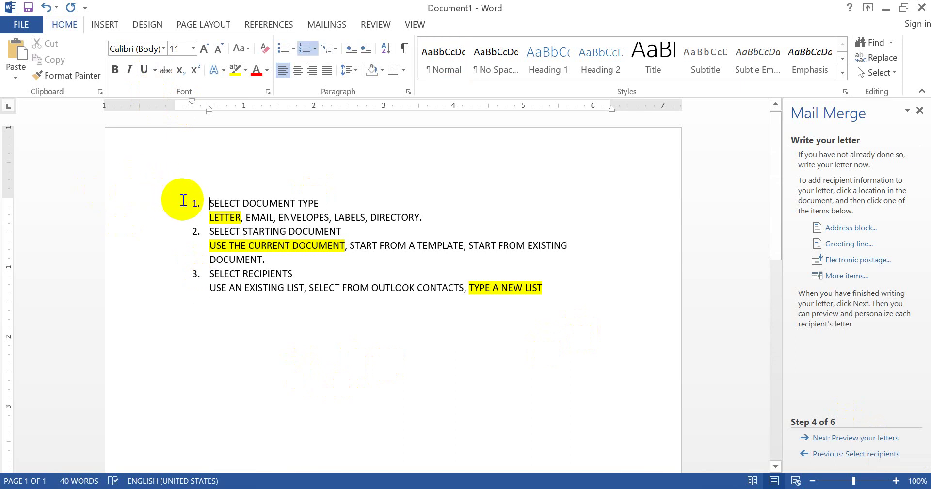
{"action": "key", "text": "Return"}
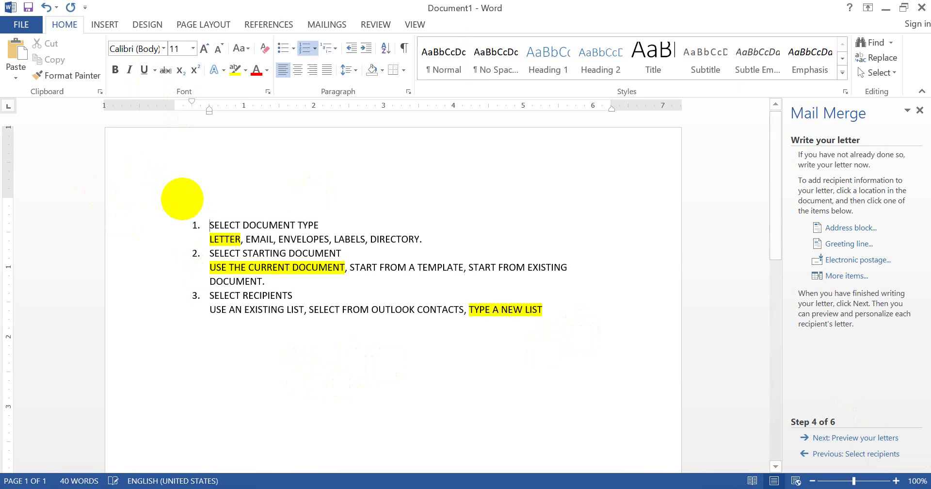
{"action": "left_click", "coordinate": [202, 211]}
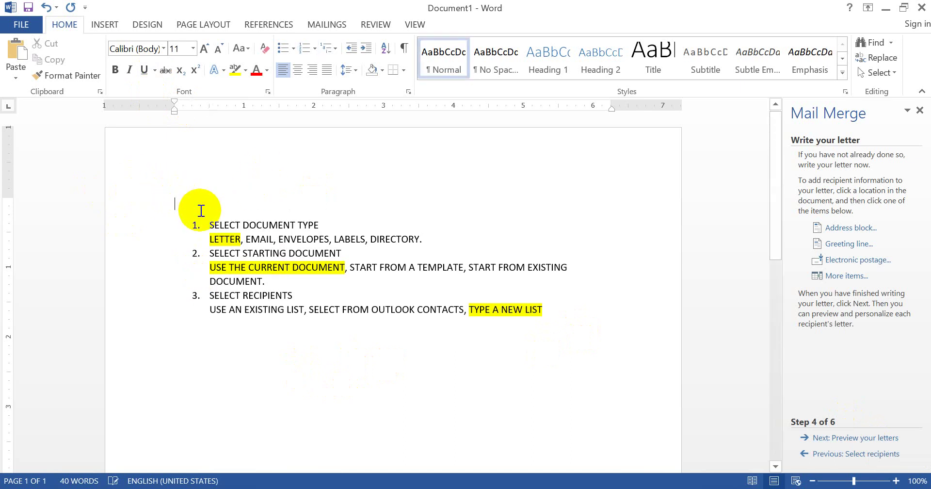
Type the heading TO, and the greeting MY DEAR FRIEND , on separate lines
{"action": "type", "text": "TO"}
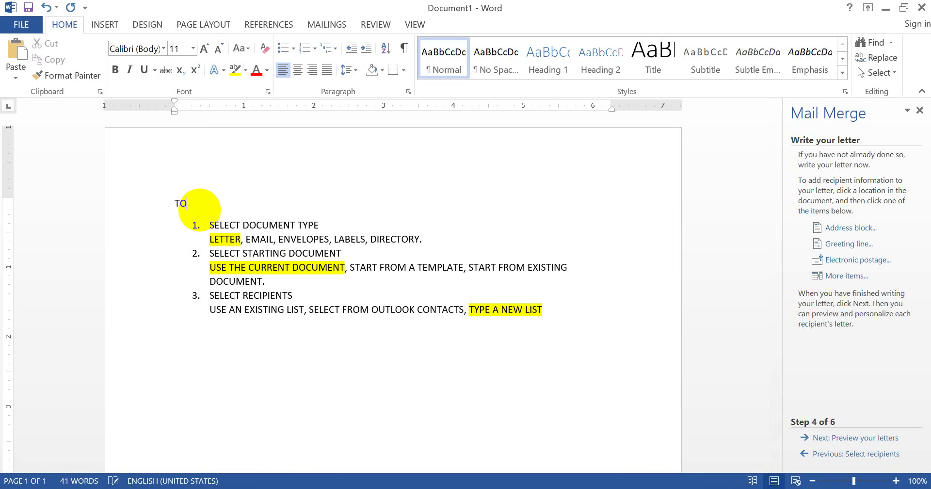
{"action": "type", "text": ","}
{"action": "key", "text": "Return"}
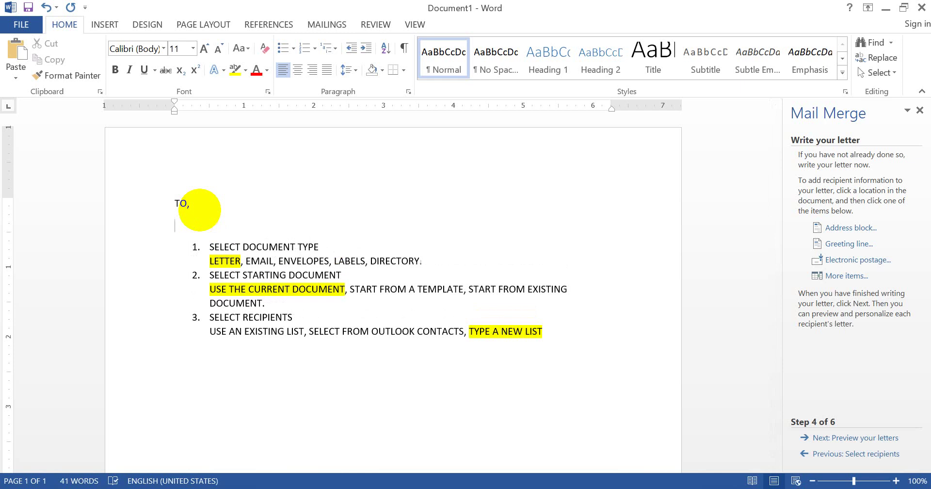
{"action": "key", "text": "Return"}
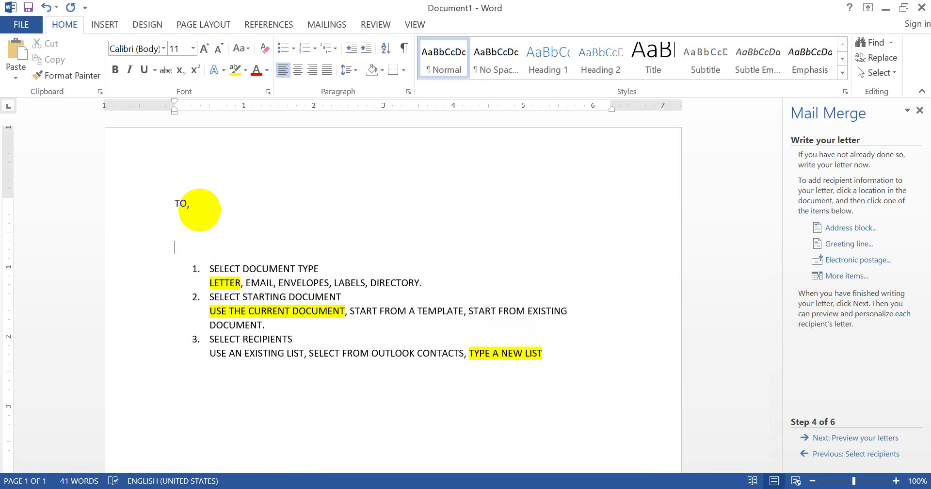
{"action": "type", "text": "MY DEAR FRIEND ,"}
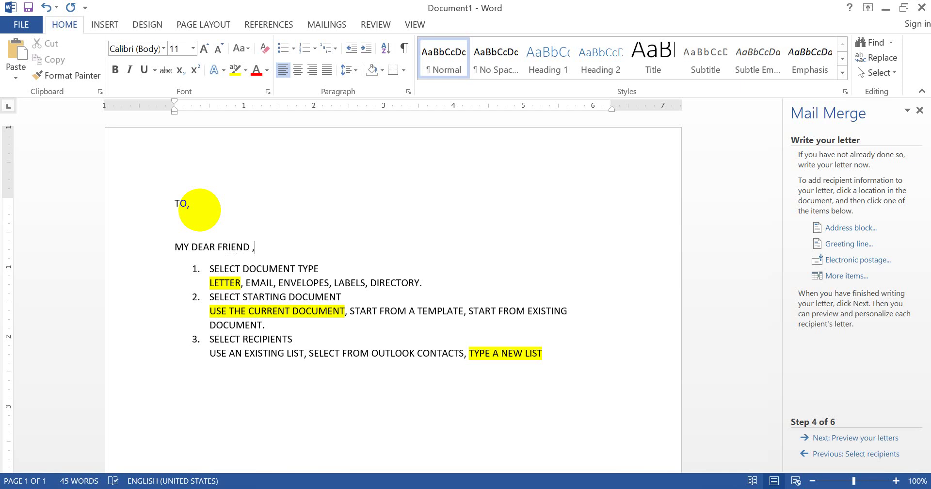
{"action": "key", "text": "Return"}
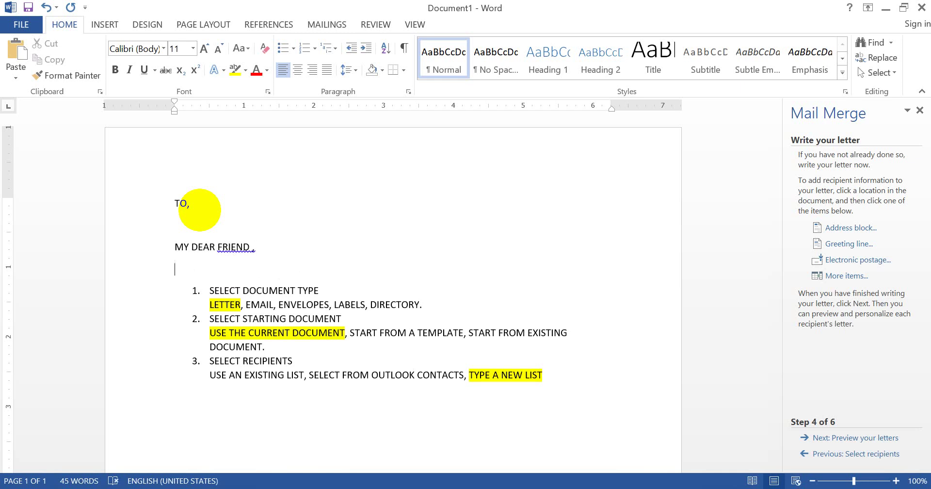
Type the sentence 'I JUST WANT TO SHARE A SECRET FUNCTION OF MS WORD THAT IS MAILMERGE.'
{"action": "type", "text": "I JUST WANT TO SHARE A SEC"}
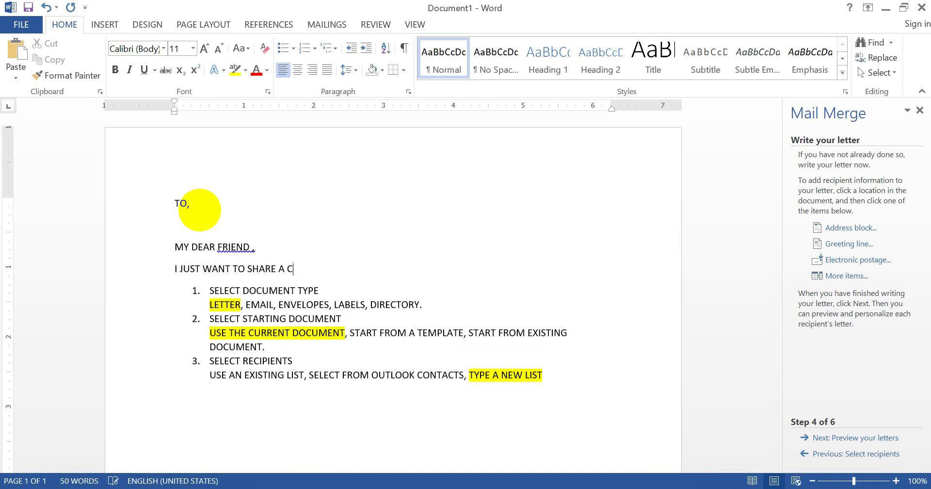
{"action": "type", "text": "RET FUNCTION OF"}
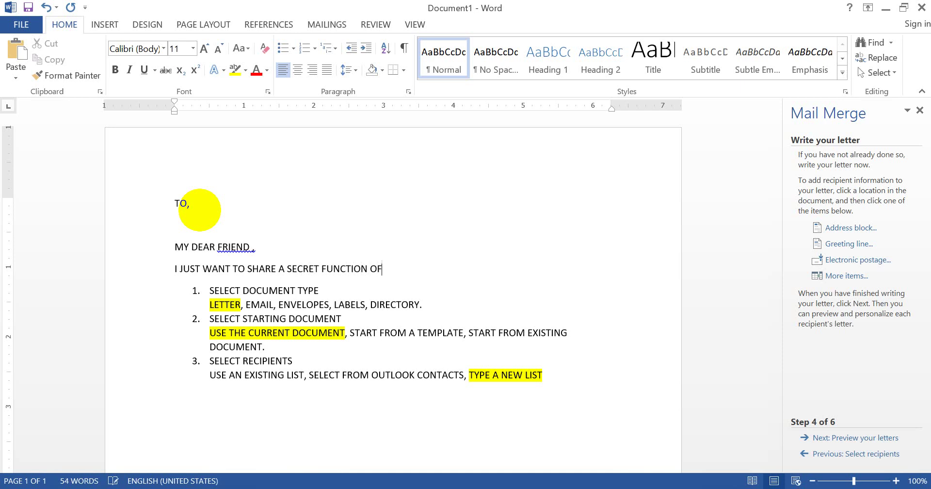
{"action": "type", "text": " MS WORD THAT IS MAIL"}
{"action": "key", "text": "BackSpace"}
{"action": "type", "text": "ME"}
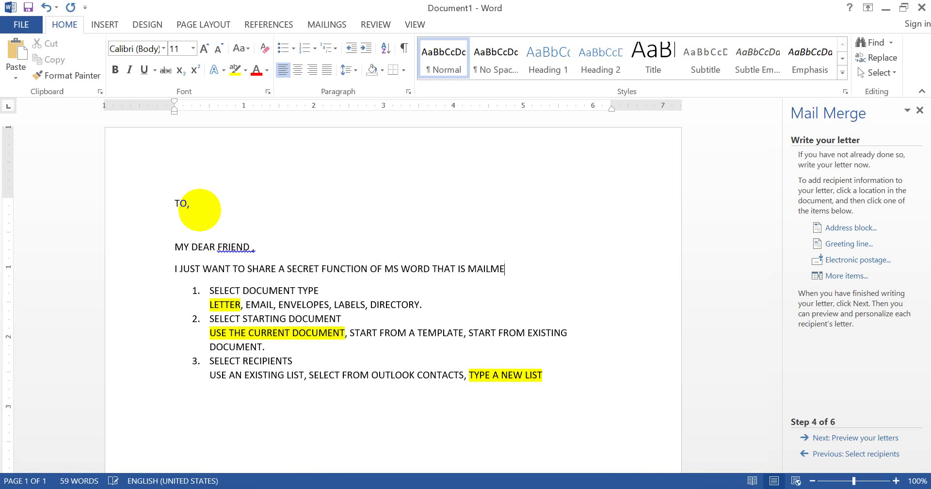
{"action": "type", "text": "RGE."}
Replace SECRET with SPECIAL in the opening sentence and start saving the letter
{"action": "double_click", "coordinate": [303, 270]}
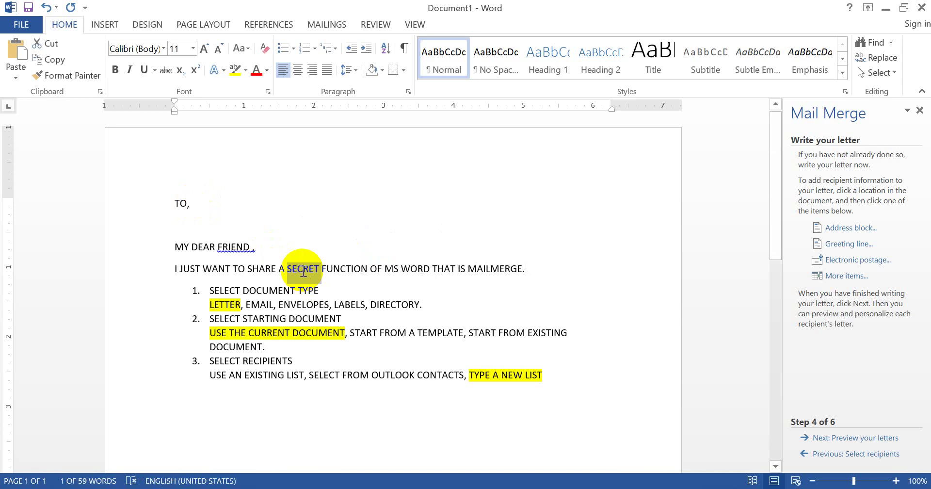
{"action": "type", "text": "SPECAI"}
{"action": "key", "text": "BackSpace"}
{"action": "key", "text": "BackSpace"}
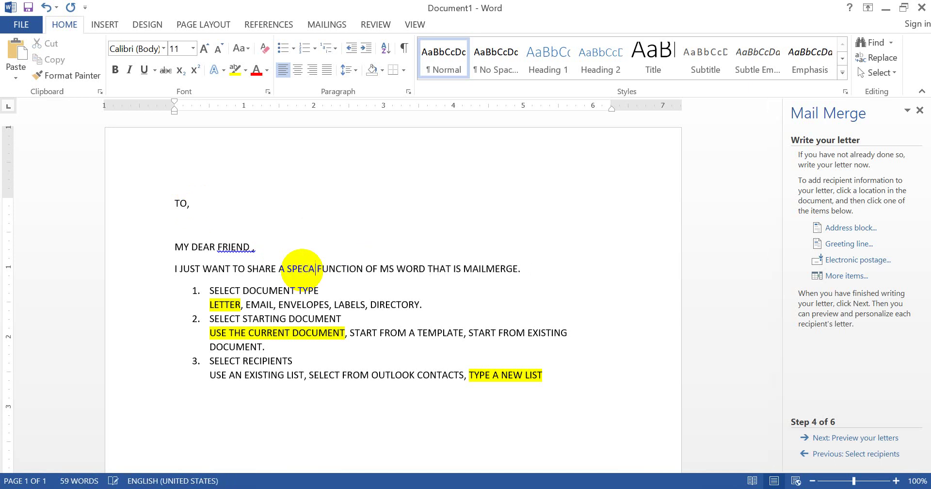
{"action": "type", "text": "IAL"}
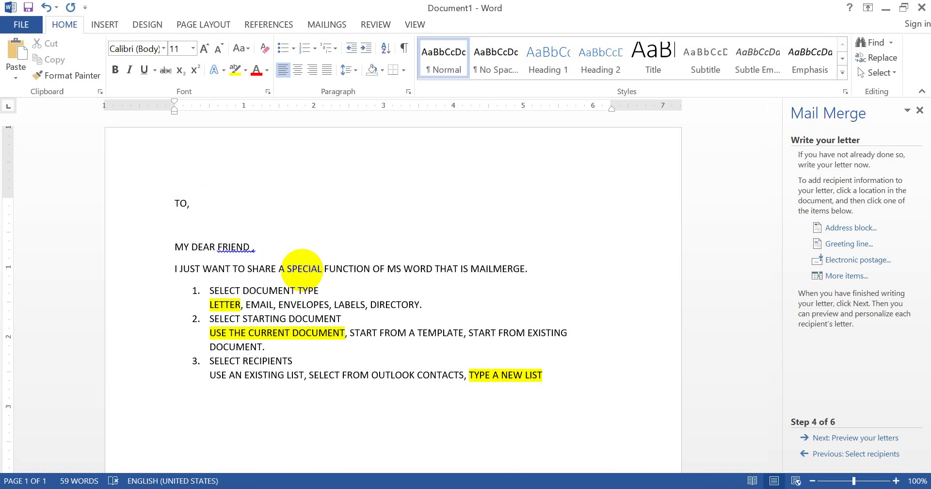
{"action": "left_click", "coordinate": [536, 267]}
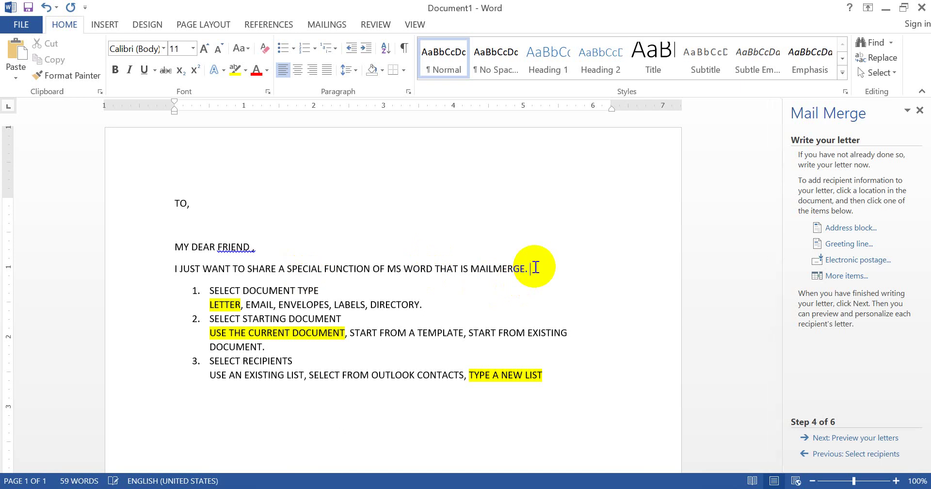
{"action": "key", "text": "ctrl+s"}
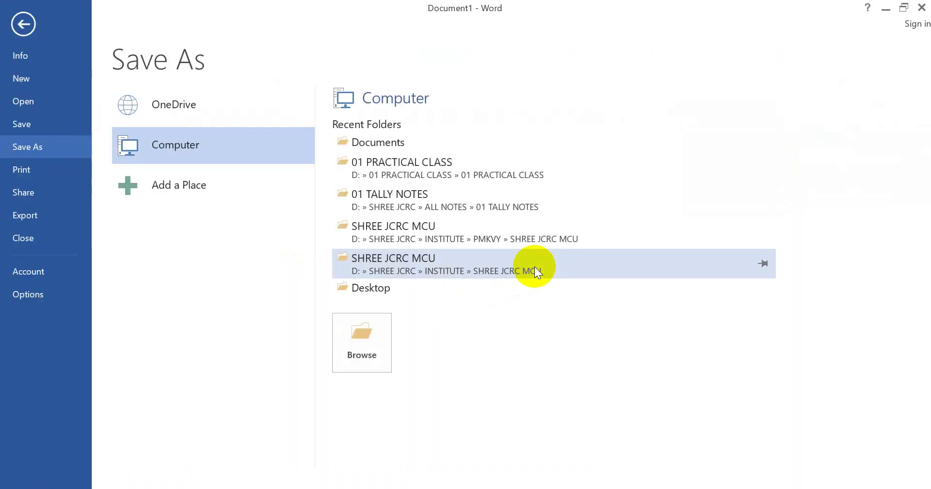
Save the letter in the 01 PRACTICAL CLASS folder under the file name MAIL
{"action": "left_click", "coordinate": [24, 23]}
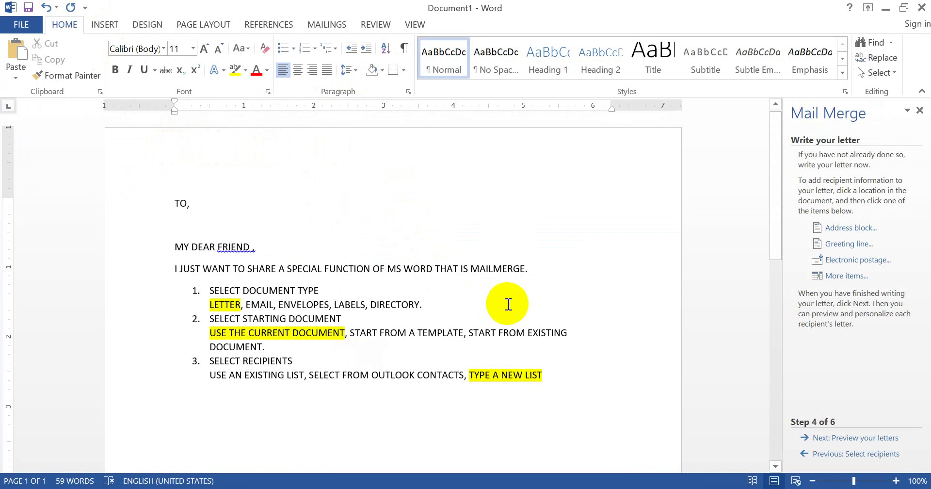
{"action": "key", "text": "ctrl+s"}
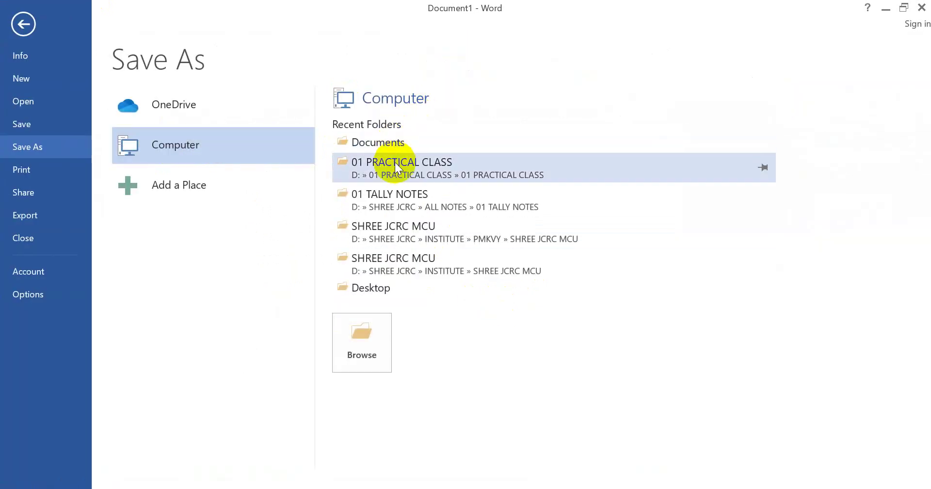
{"action": "left_click", "coordinate": [395, 164]}
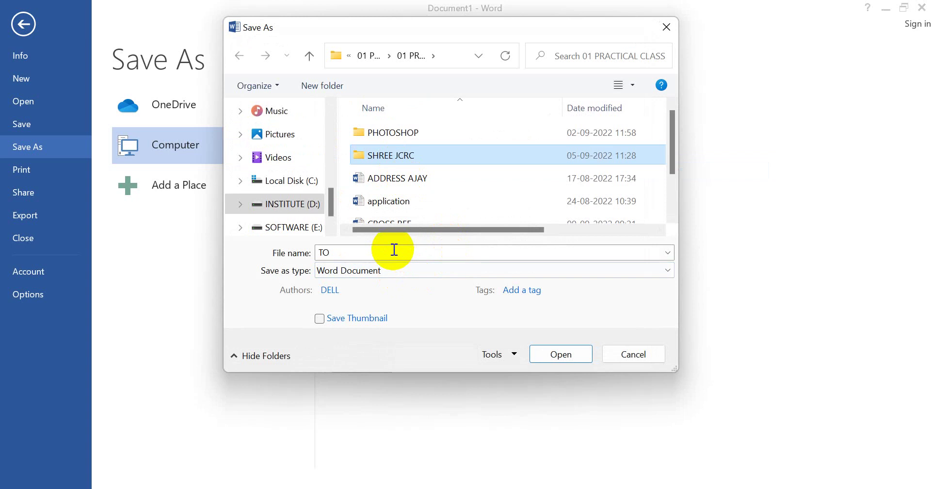
{"action": "double_click", "coordinate": [394, 250]}
{"action": "type", "text": "MAIL"}
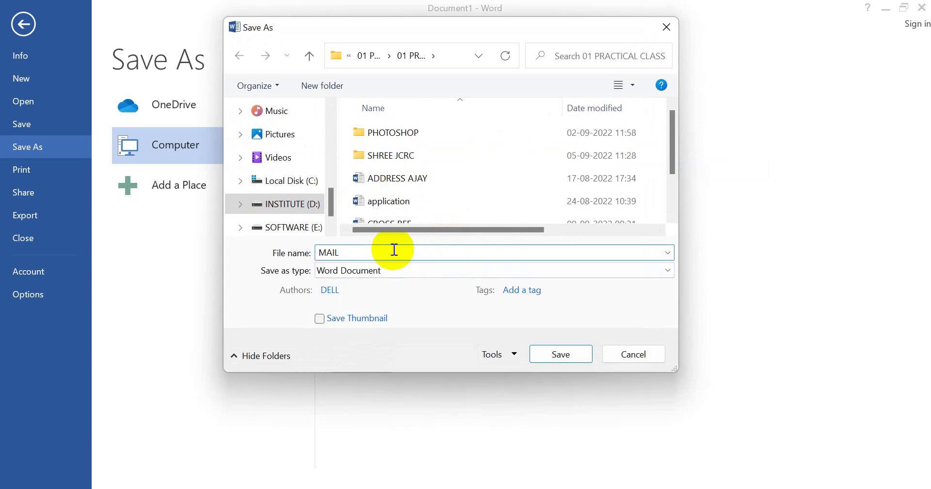
{"action": "left_click", "coordinate": [566, 351]}
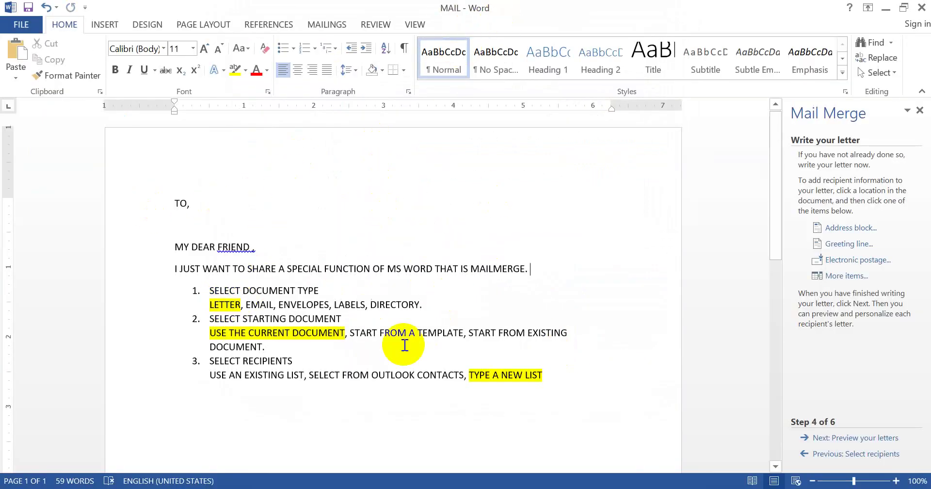
Type the closing lines THANKS WITH REGARDS, YOURS TRULY and the sender's name below the list
{"action": "left_click", "coordinate": [567, 386]}
{"action": "key", "text": "Return"}
{"action": "key", "text": "Return"}
{"action": "key", "text": "Return"}
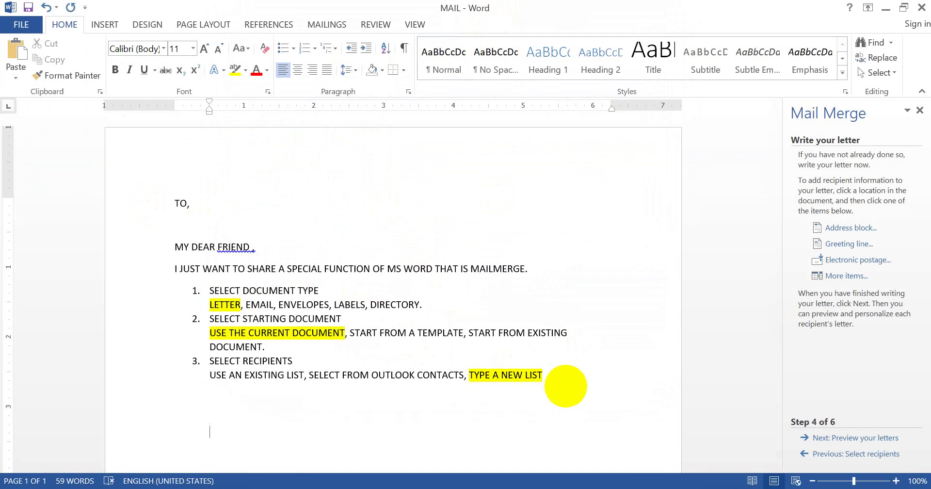
{"action": "type", "text": "THANKS WITH REGAR"}
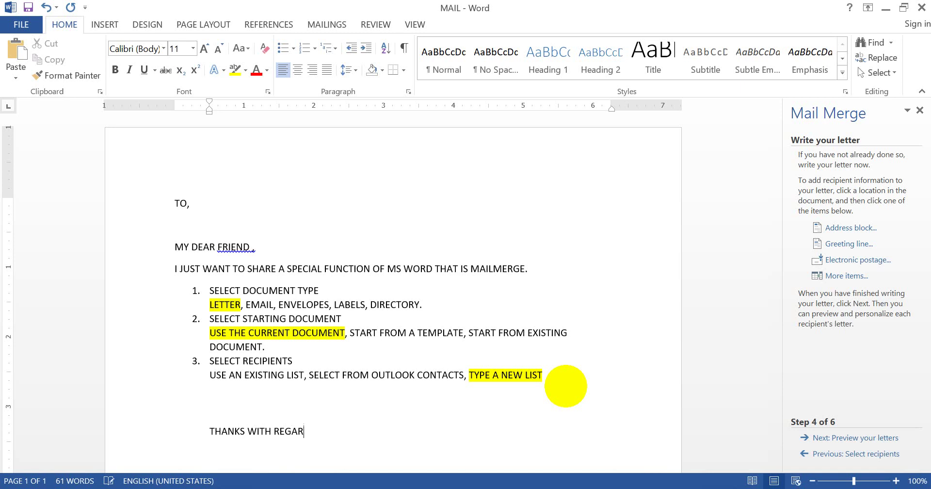
{"action": "type", "text": "DS"}
{"action": "key", "text": "Return"}
{"action": "type", "text": "YOURS T"}
{"action": "type", "text": "RULY"}
{"action": "key", "text": "Return"}
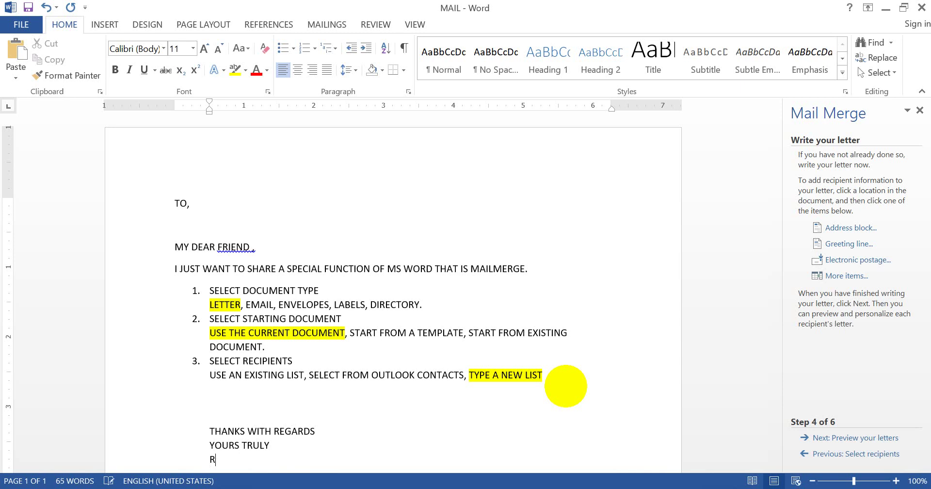
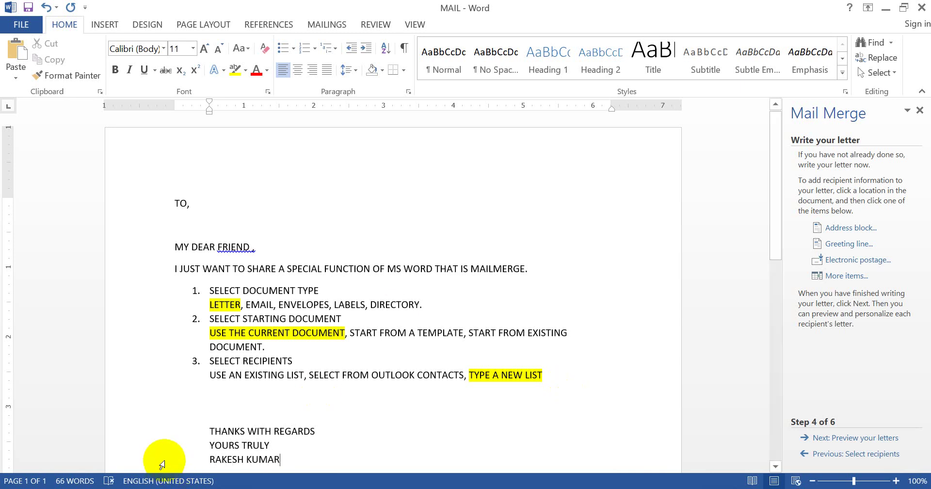
Right-align YOURS TRULY and the sender's name, then add a line after TYPE A NEW LIST
{"action": "left_click_drag", "start_coordinate": [163, 458], "coordinate": [160, 442]}
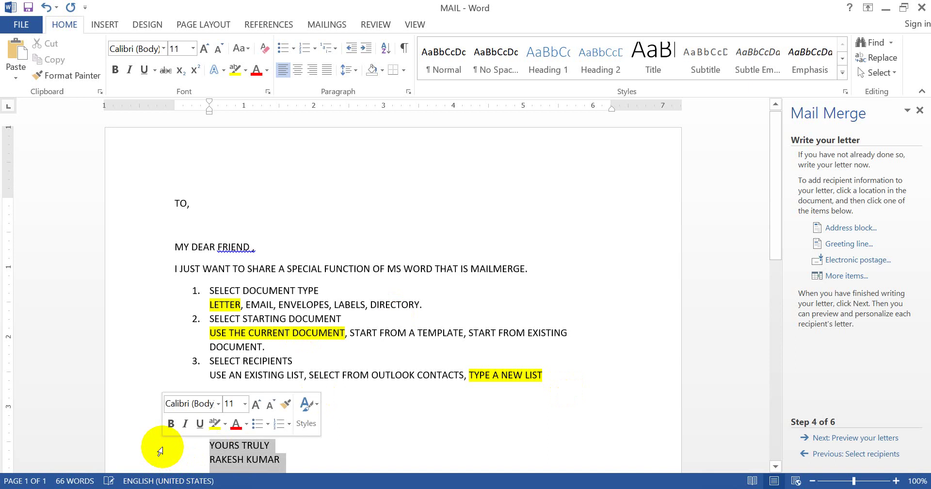
{"action": "key", "text": "ctrl+r"}
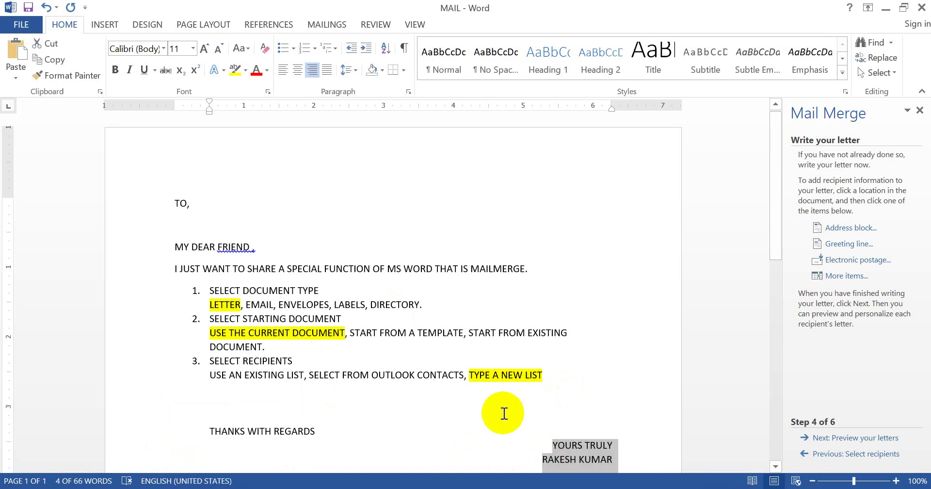
{"action": "left_click", "coordinate": [504, 413]}
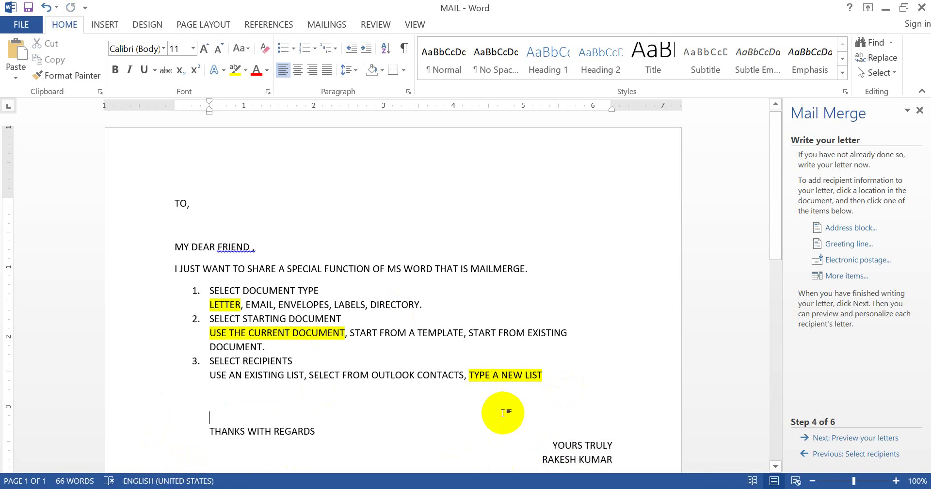
{"action": "left_click", "coordinate": [543, 377]}
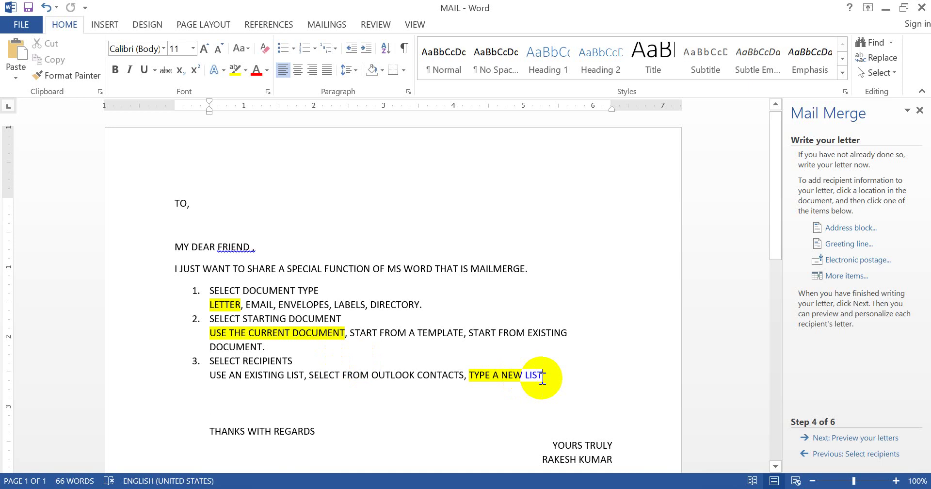
{"action": "key", "text": "Return"}
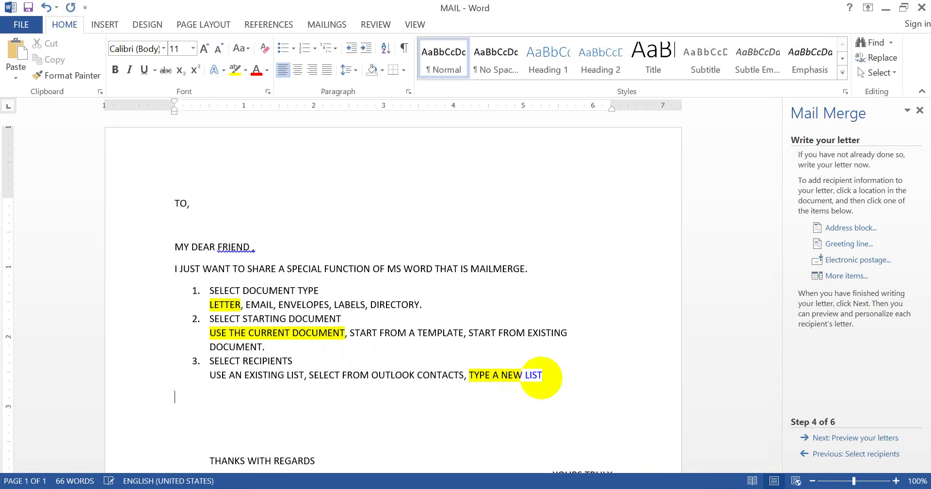
Type numbered item 4 as 'WRITE YOUR LETTER-' and leave an unnumbered empty line beneath it
{"action": "type", "text": "4. "}
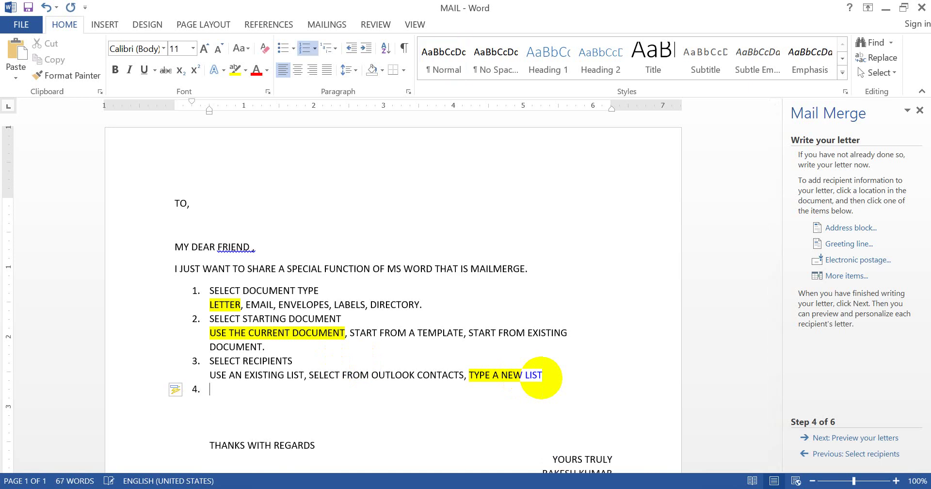
{"action": "type", "text": "WIR"}
{"action": "key", "text": "BackSpace"}
{"action": "key", "text": "BackSpace"}
{"action": "type", "text": "R"}
{"action": "key", "text": "BackSpace"}
{"action": "type", "text": "RITE YOYUR"}
{"action": "key", "text": "BackSpace"}
{"action": "key", "text": "BackSpace"}
{"action": "key", "text": "BackSpace"}
{"action": "key", "text": "BackSpace"}
{"action": "type", "text": "UR LETTER"}
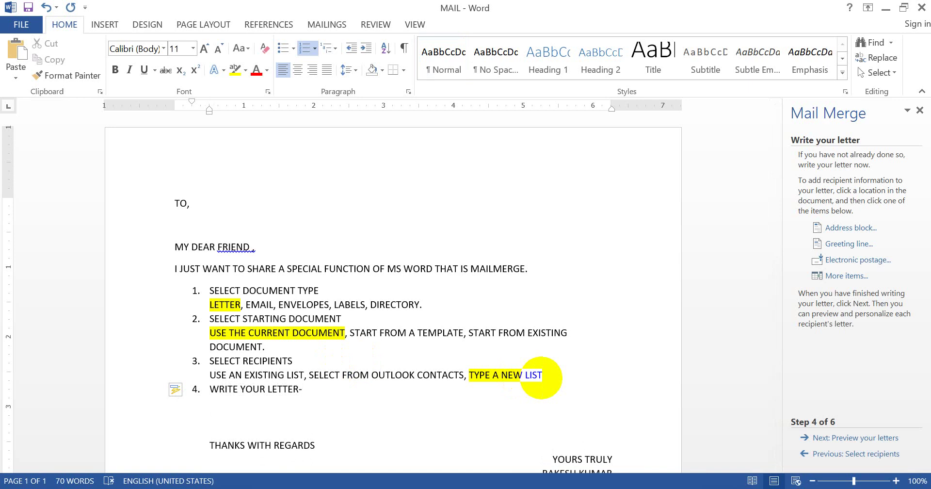
{"action": "type", "text": "- LE"}
{"action": "key", "text": "BackSpace"}
{"action": "key", "text": "BackSpace"}
{"action": "key", "text": "Return"}
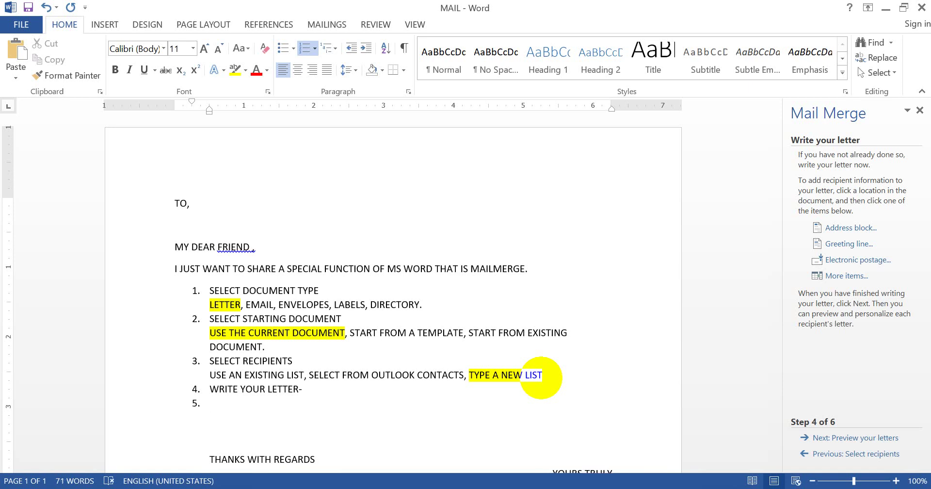
{"action": "key", "text": "BackSpace"}
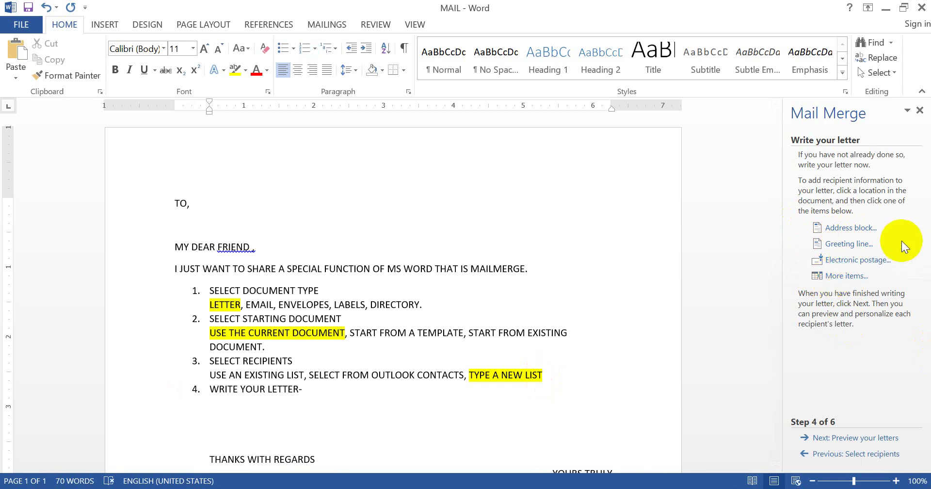
Review greeting options (Dear, Dear Sir or Madam,), cancel, then open Address block below TO,
{"action": "left_click", "coordinate": [851, 243]}
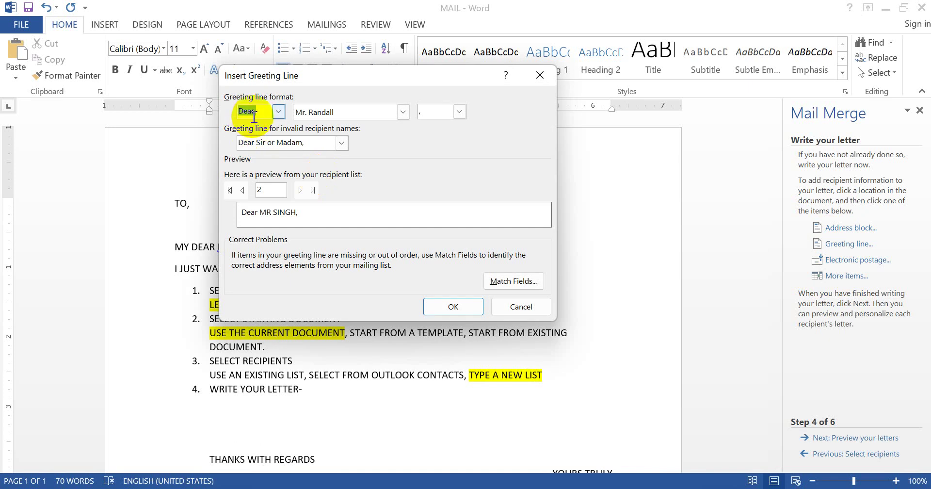
{"action": "left_click", "coordinate": [279, 112]}
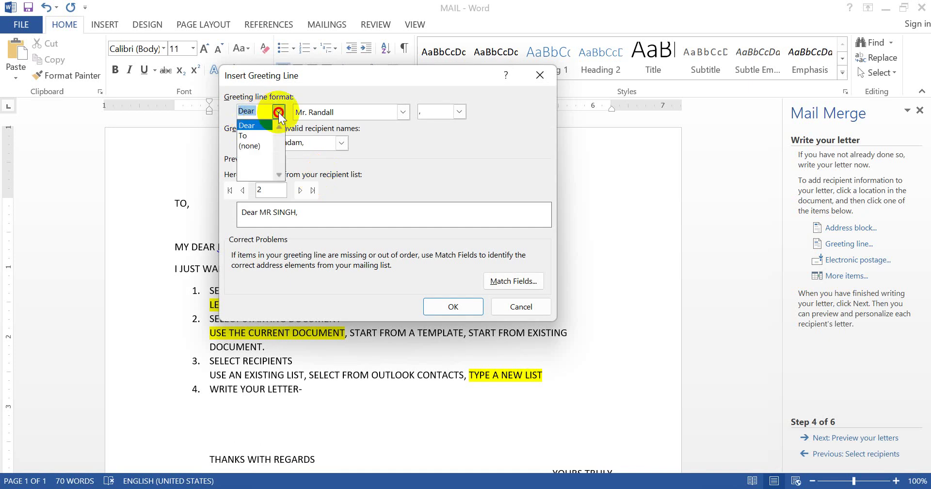
{"action": "left_click", "coordinate": [376, 151]}
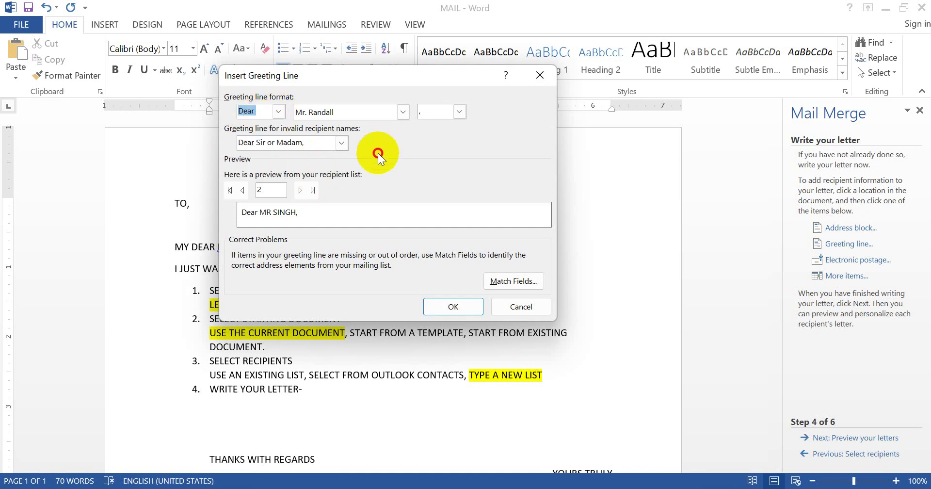
{"action": "left_click", "coordinate": [339, 146]}
{"action": "left_click", "coordinate": [406, 167]}
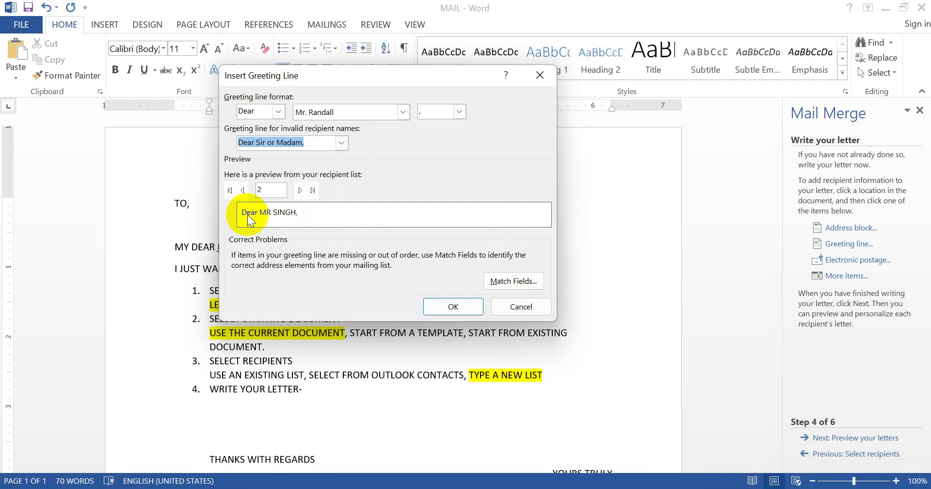
{"action": "left_click", "coordinate": [514, 309]}
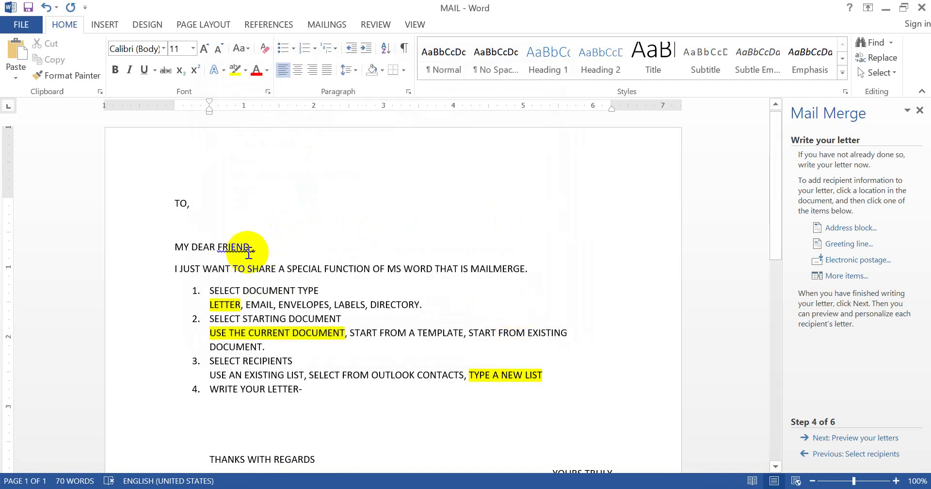
{"action": "left_click", "coordinate": [192, 227]}
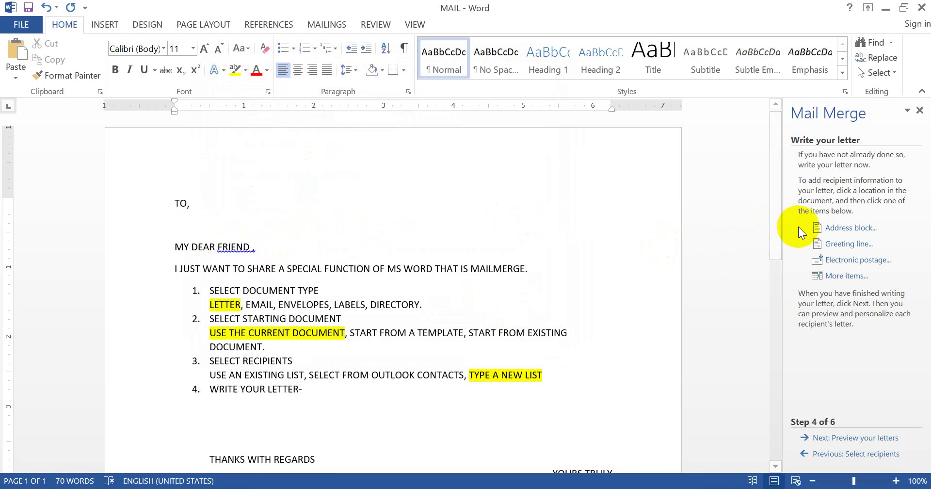
{"action": "left_click", "coordinate": [843, 228]}
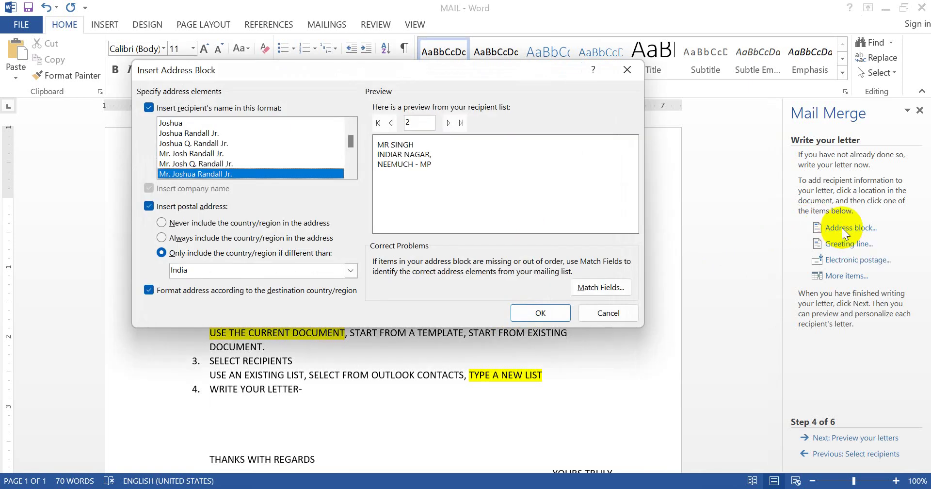
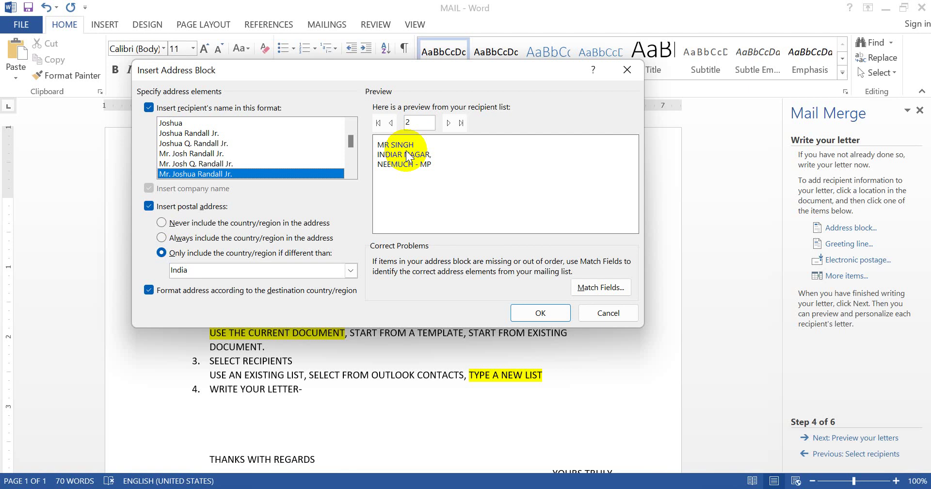
Open Match Fields from the Insert Address Block dialog
{"action": "left_click", "coordinate": [608, 284]}
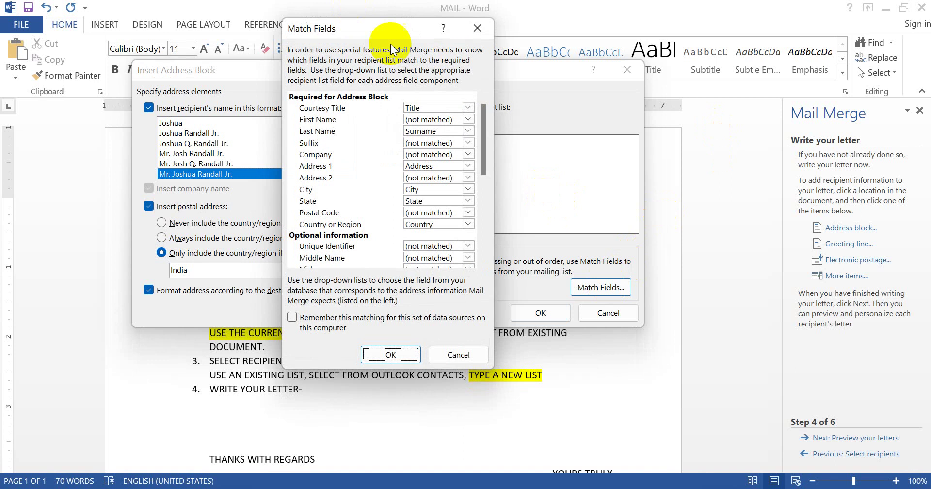
Keep Courtesy Title as Title, match First Name to Name and Company to H NO
{"action": "left_click", "coordinate": [468, 108]}
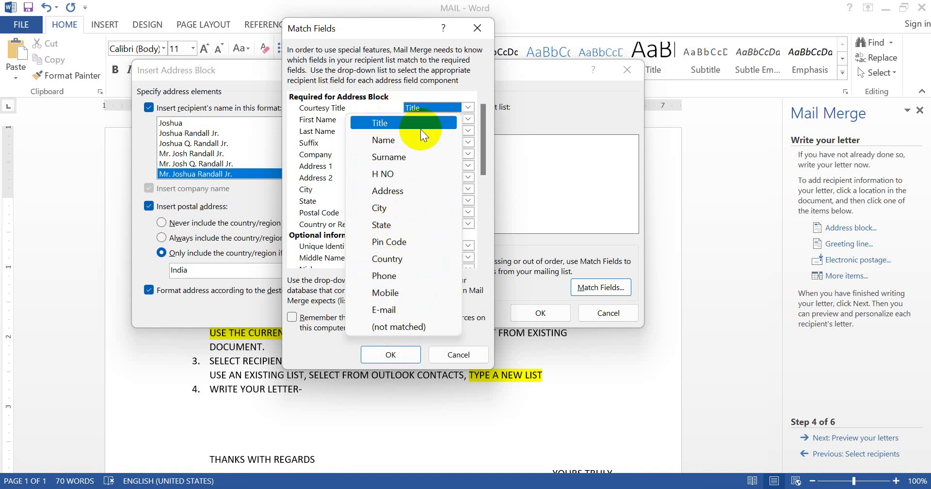
{"action": "left_click", "coordinate": [442, 75]}
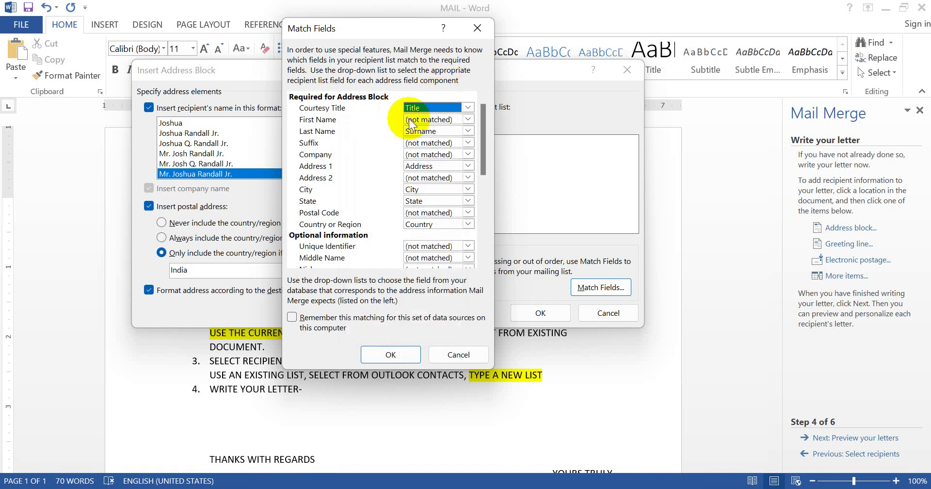
{"action": "left_click", "coordinate": [433, 120]}
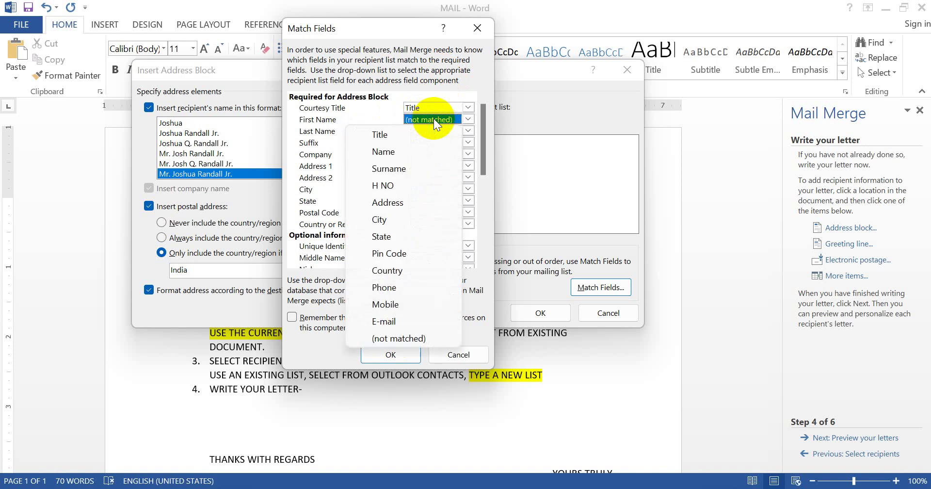
{"action": "left_click", "coordinate": [419, 151]}
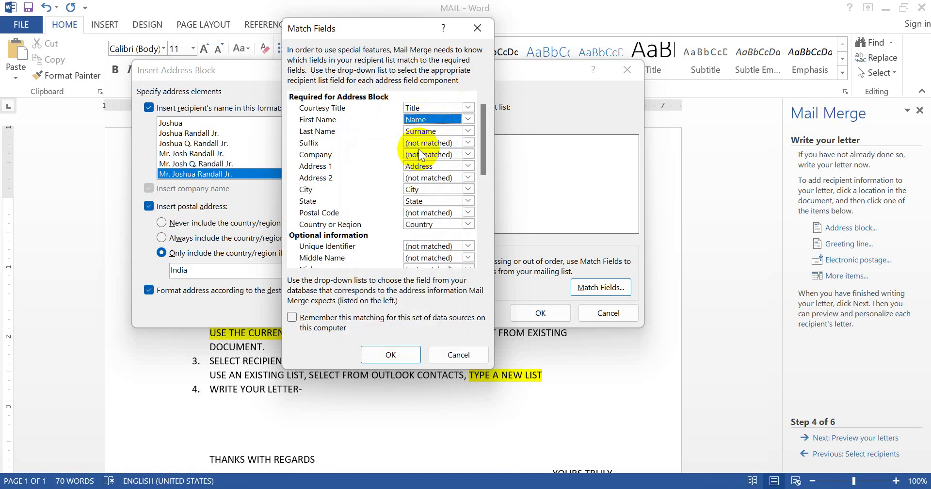
{"action": "left_click", "coordinate": [432, 143]}
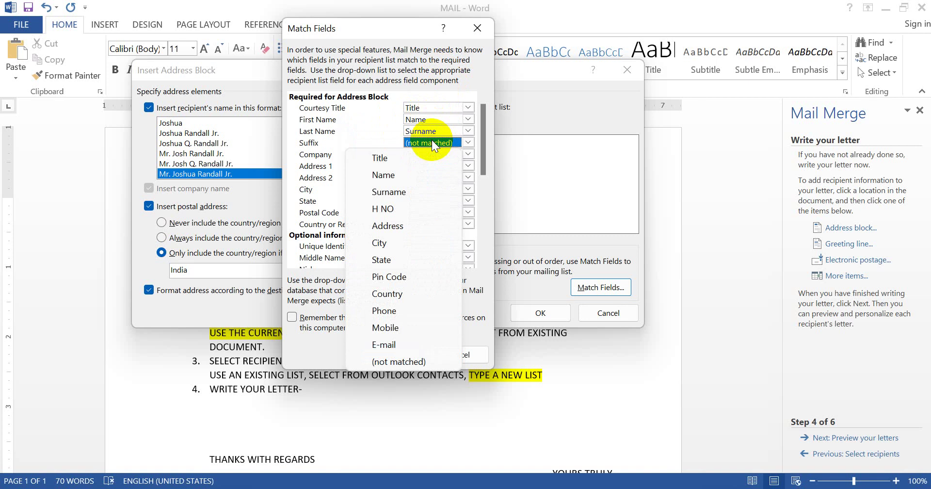
{"action": "left_click", "coordinate": [368, 128]}
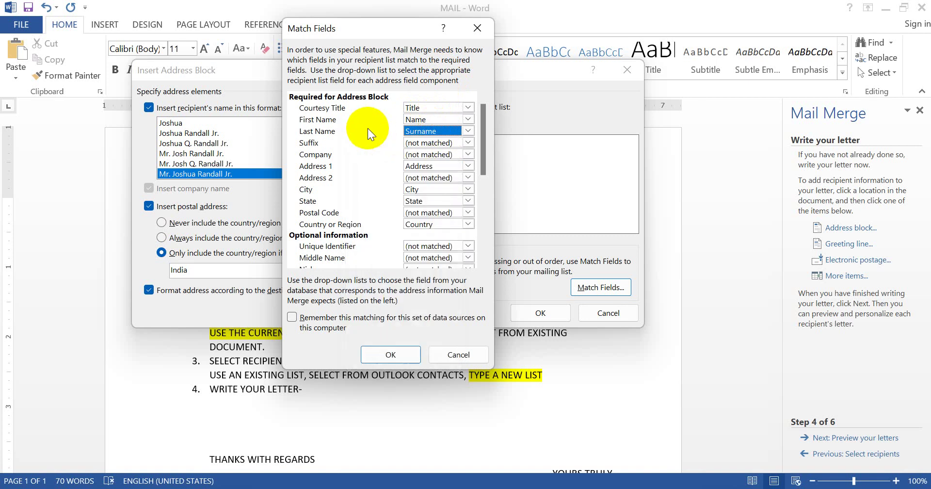
{"action": "left_click", "coordinate": [429, 155]}
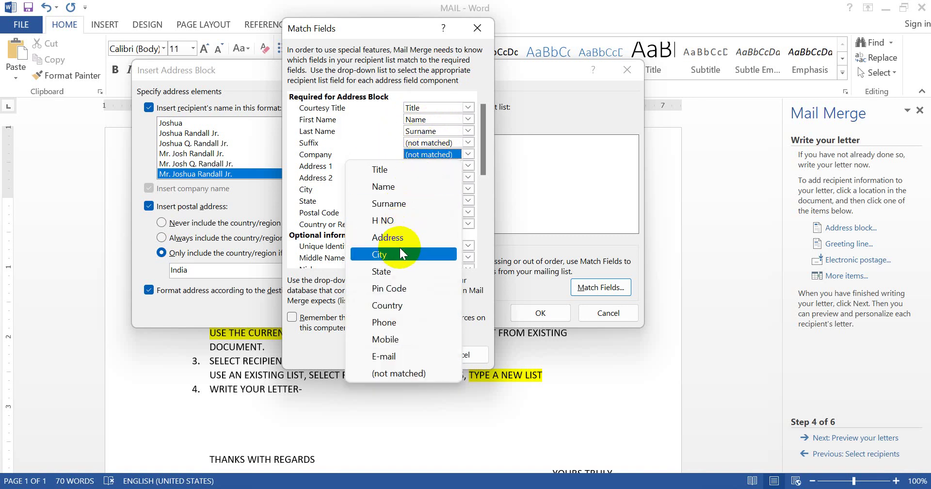
{"action": "left_click", "coordinate": [415, 226]}
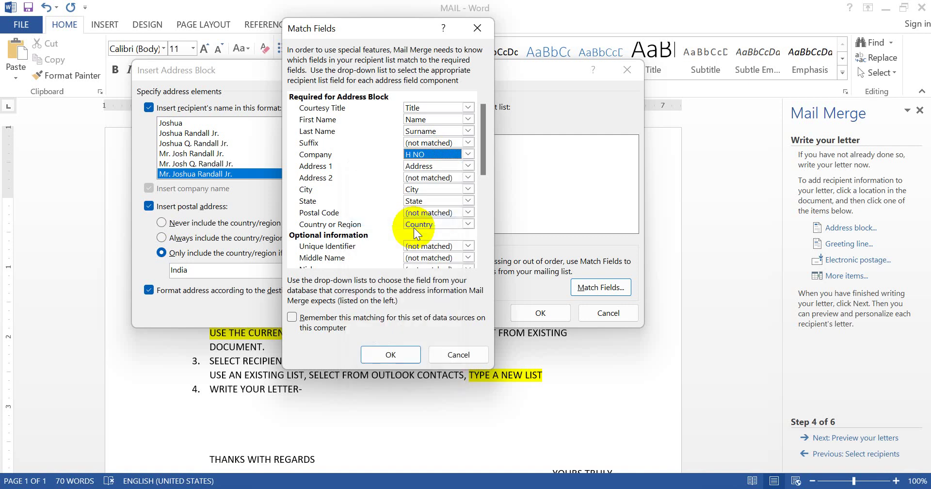
Match Postal Code to Pin Code and Suffix to Mobile, leaving Address 2 unmatched, and confirm
{"action": "left_click", "coordinate": [453, 176]}
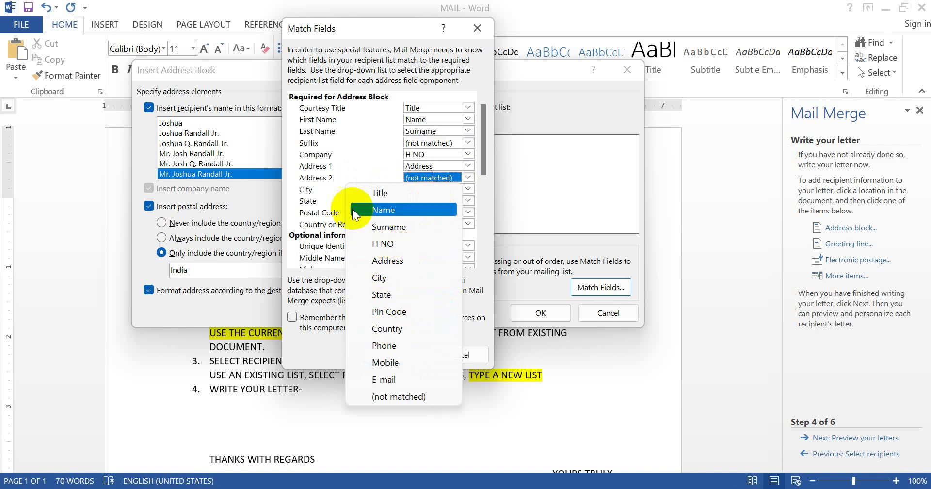
{"action": "left_click", "coordinate": [350, 168]}
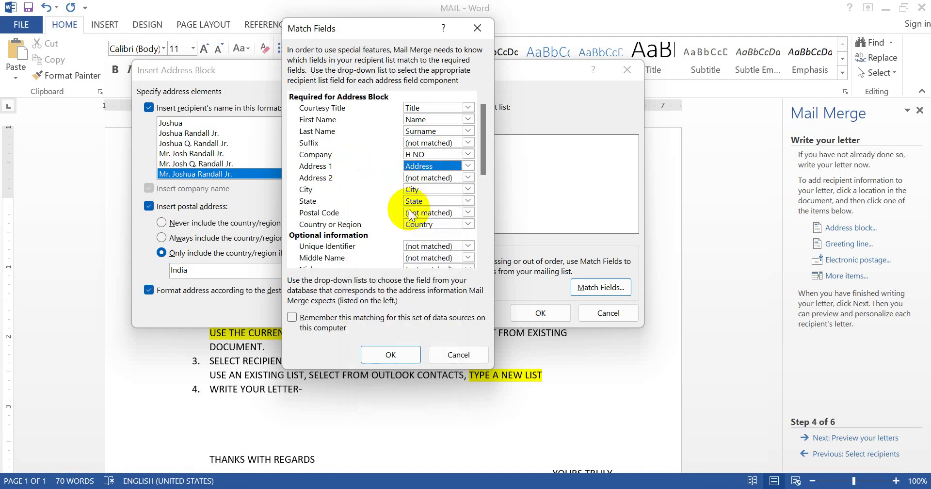
{"action": "left_click", "coordinate": [437, 212]}
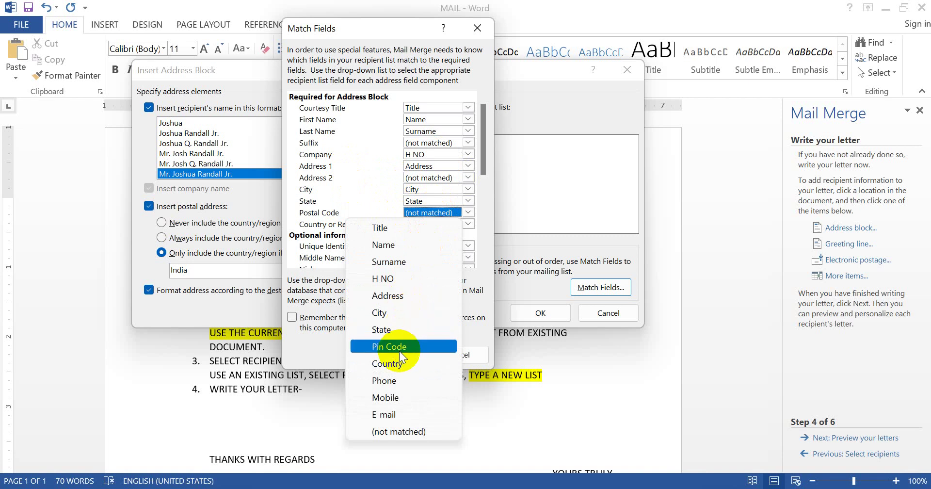
{"action": "left_click", "coordinate": [399, 349]}
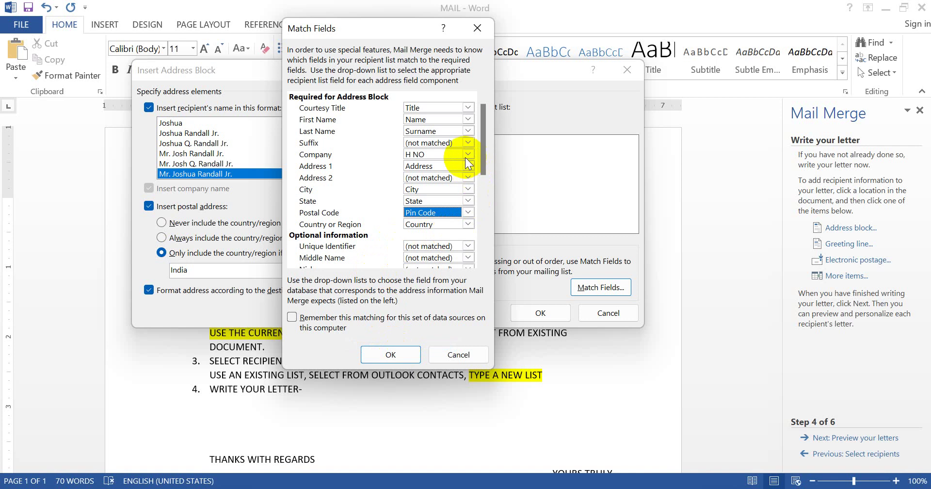
{"action": "left_click", "coordinate": [468, 143]}
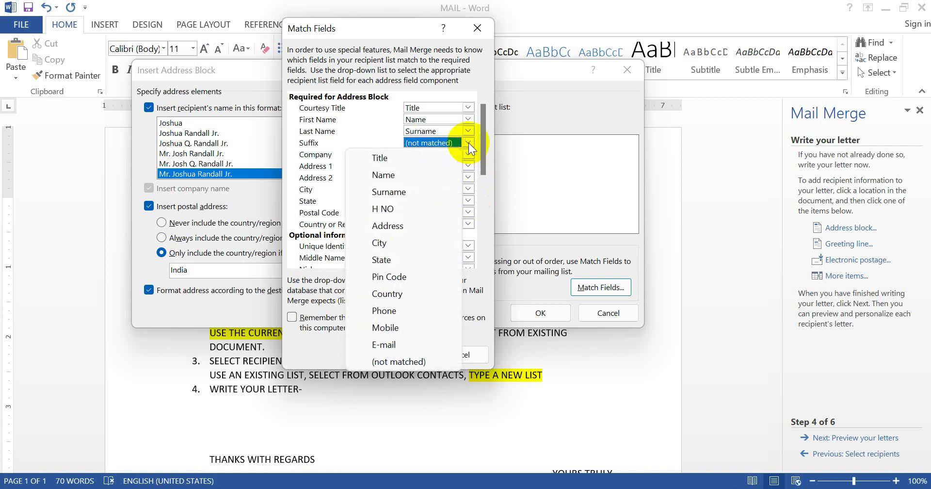
{"action": "left_click", "coordinate": [394, 327]}
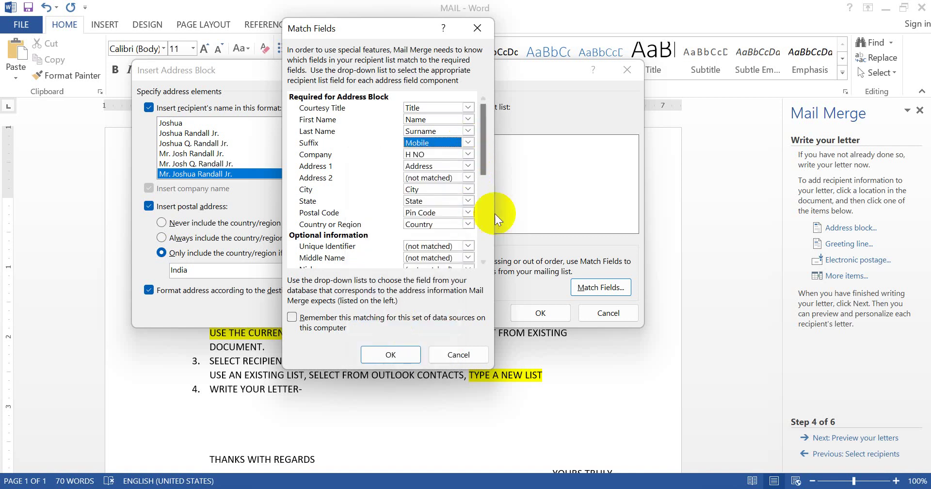
{"action": "left_click_drag", "start_coordinate": [483, 156], "coordinate": [485, 215]}
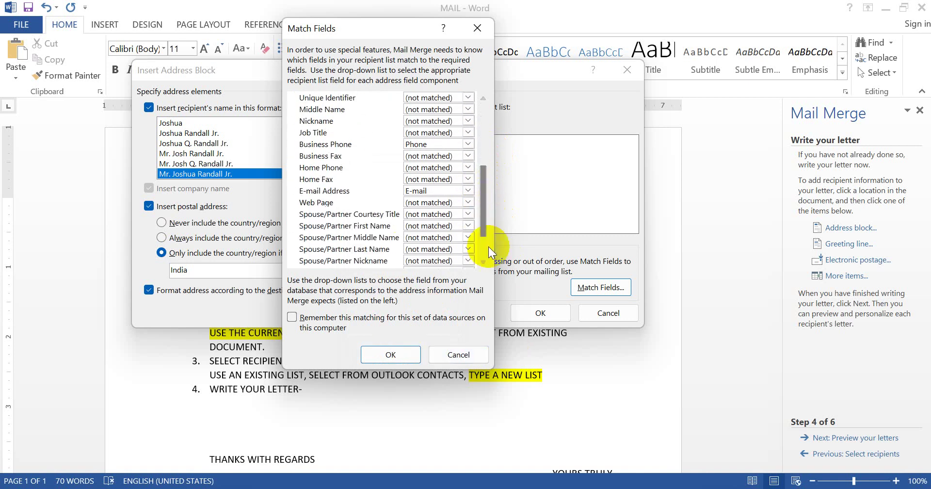
{"action": "left_click", "coordinate": [376, 360]}
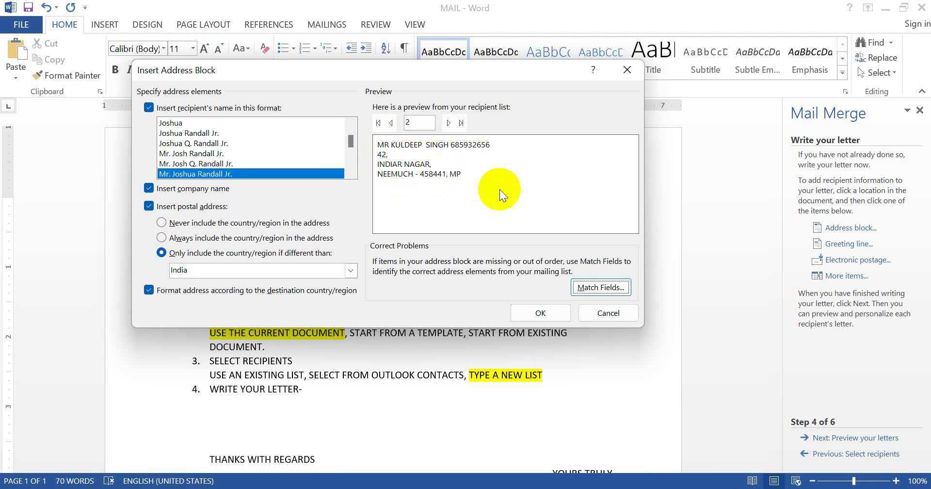
Insert the «AddressBlock» field beneath TO, after checking the preview
{"action": "left_click", "coordinate": [534, 315]}
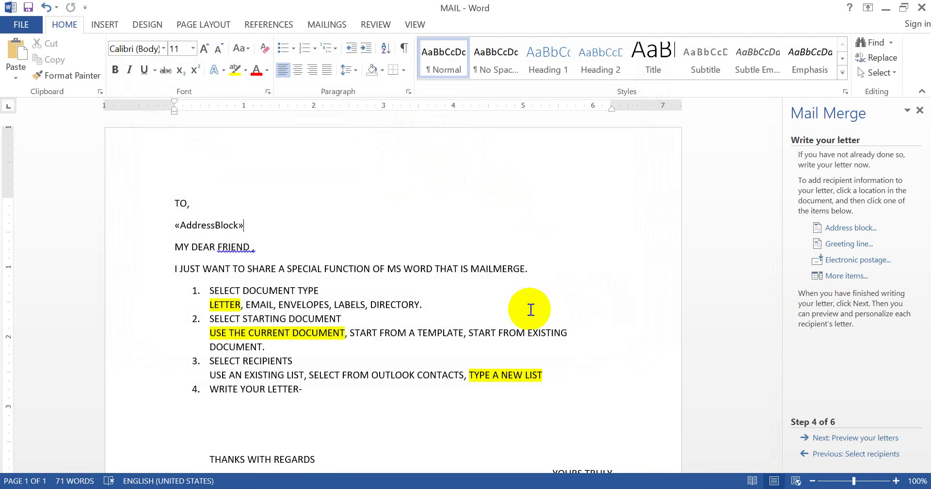
Insert the Name merge field after MY DEAR FRIEND
{"action": "left_click", "coordinate": [254, 248]}
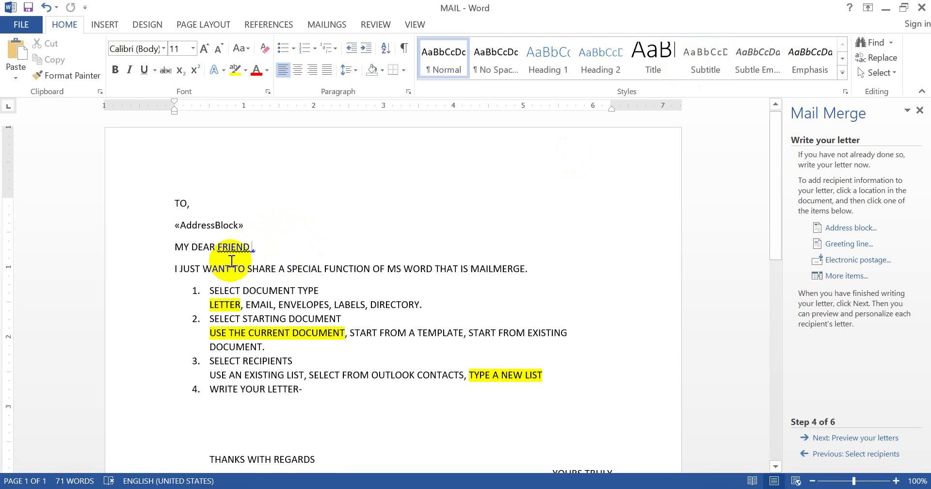
{"action": "left_click", "coordinate": [846, 276]}
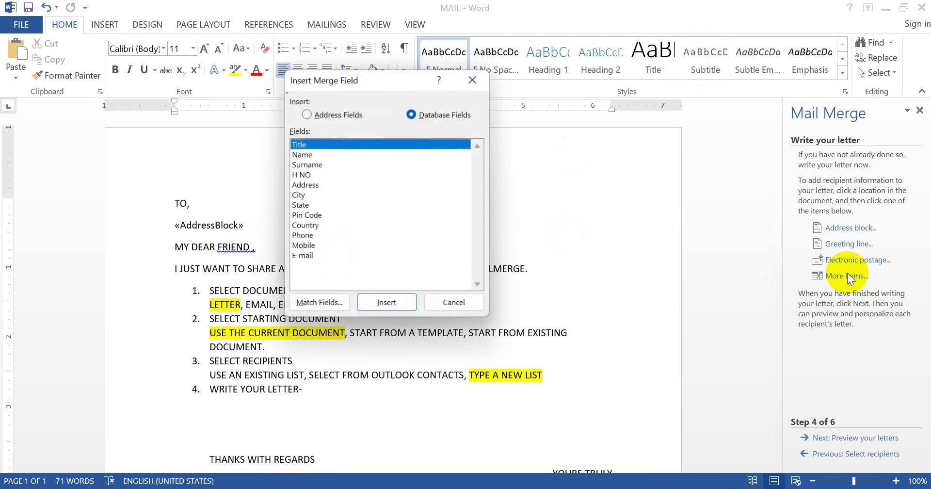
{"action": "left_click", "coordinate": [337, 154]}
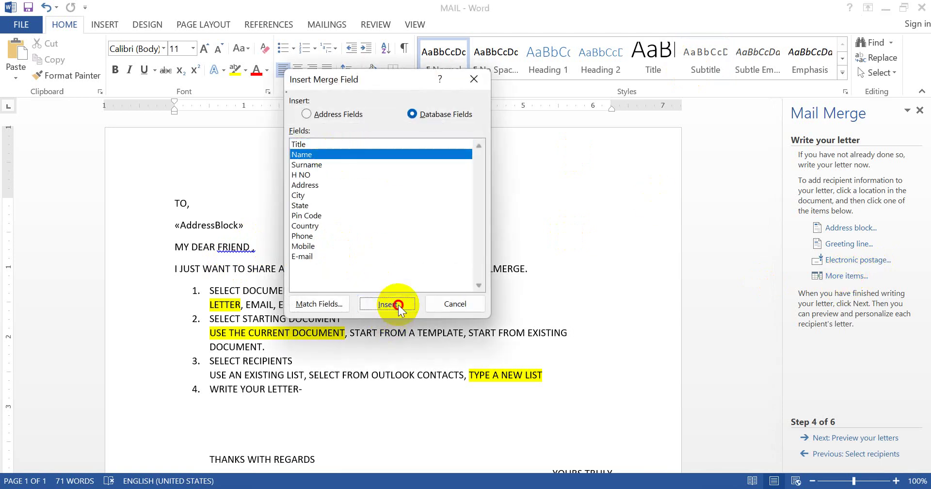
{"action": "left_click", "coordinate": [397, 306]}
{"action": "left_click", "coordinate": [443, 302]}
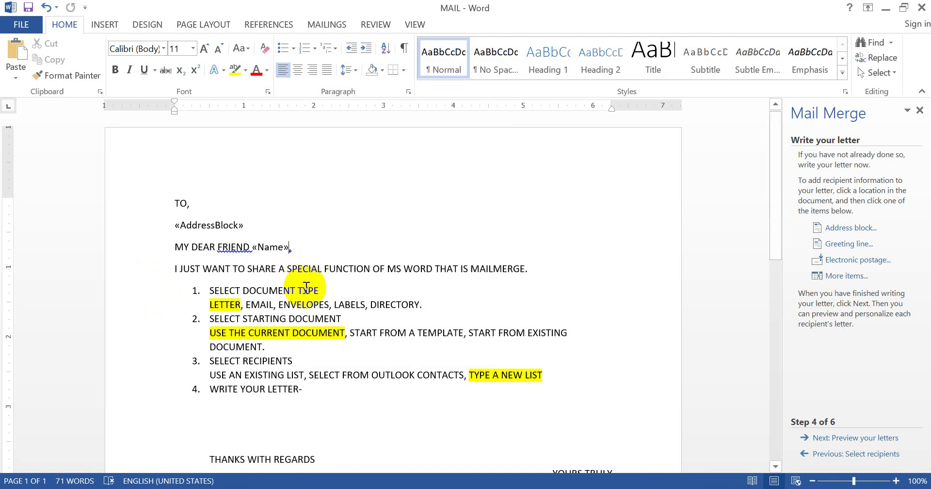
Add the Country merge field on a new line below MAILMERGE., then go to previewing letters
{"action": "left_click", "coordinate": [534, 269]}
{"action": "key", "text": "Return"}
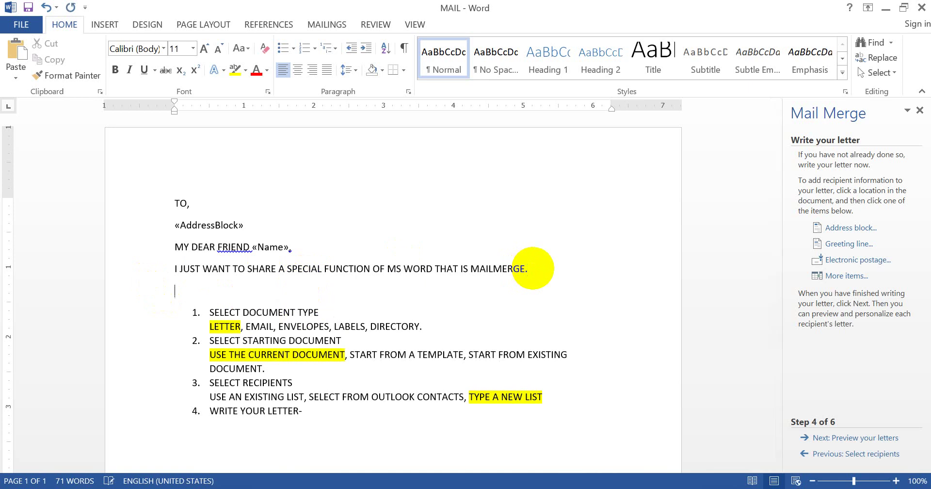
{"action": "left_click", "coordinate": [851, 278]}
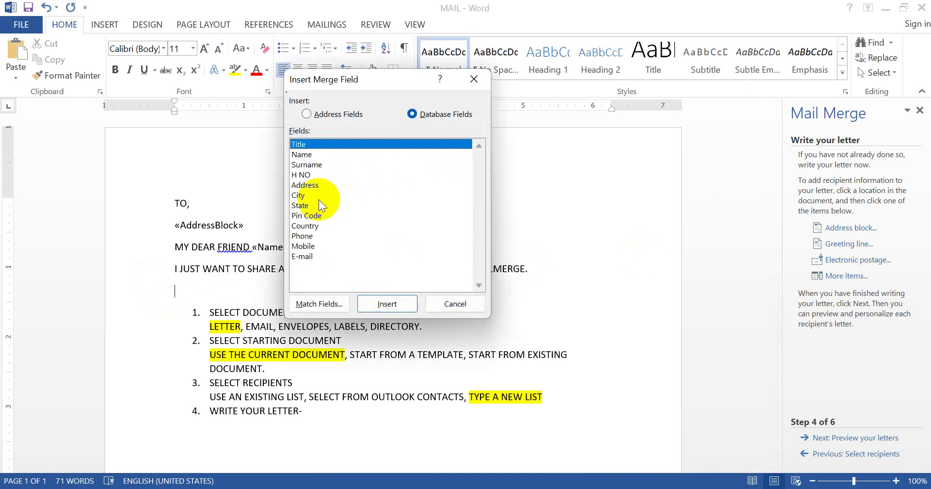
{"action": "left_click", "coordinate": [309, 226]}
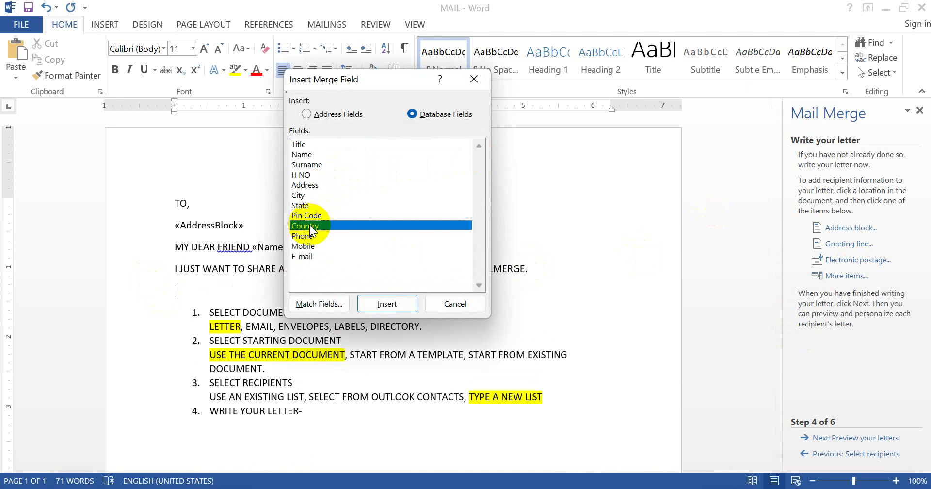
{"action": "left_click", "coordinate": [395, 304]}
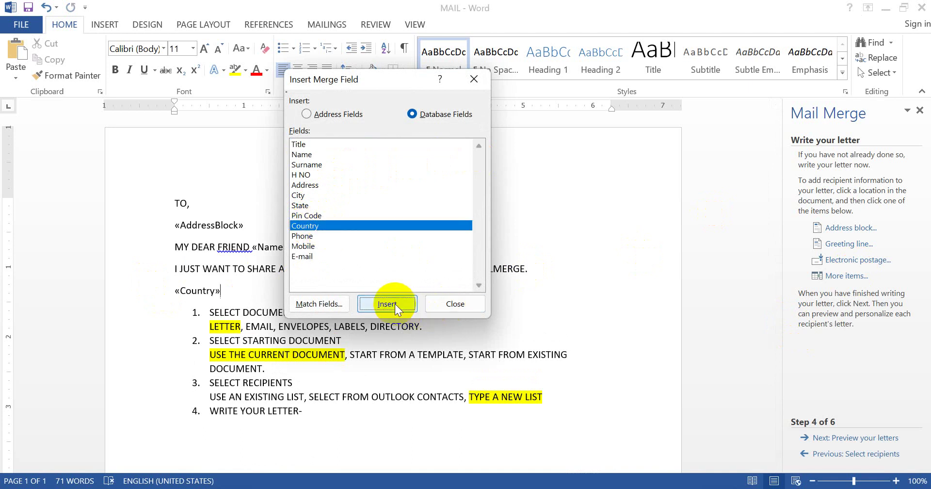
{"action": "left_click", "coordinate": [454, 304]}
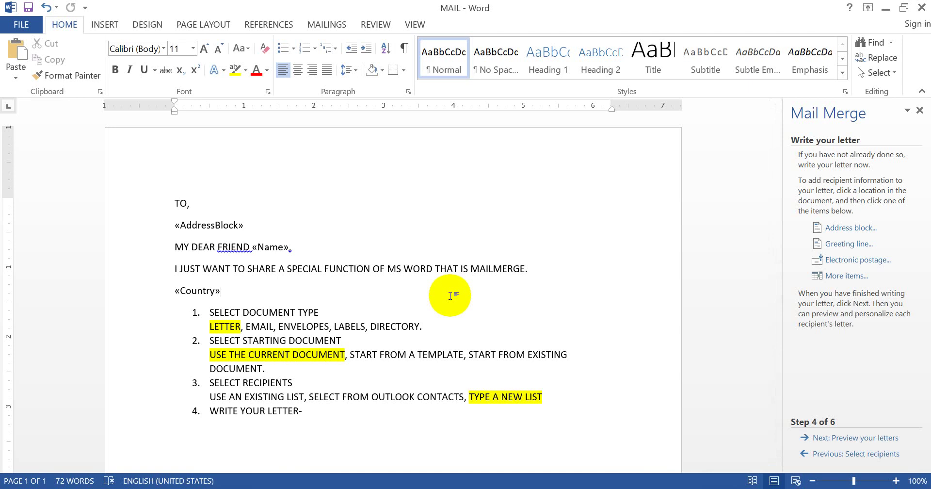
{"action": "left_click", "coordinate": [853, 439]}
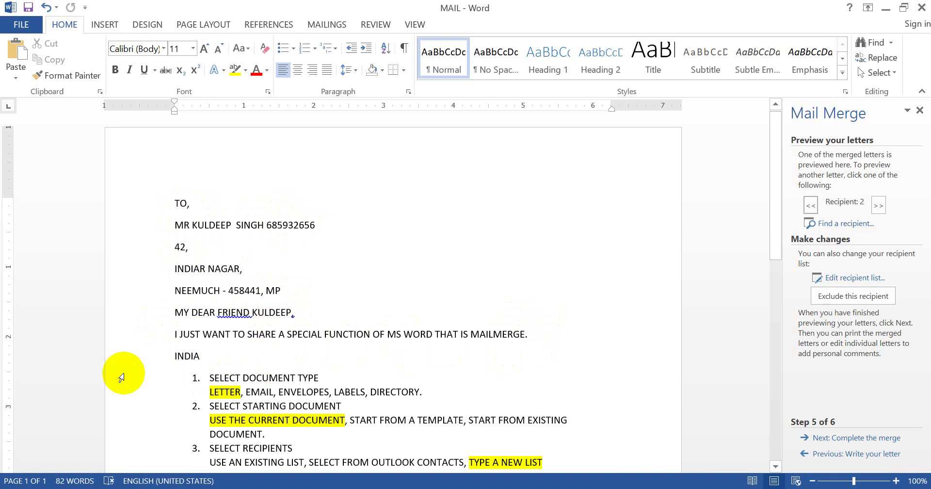
{"action": "left_click", "coordinate": [155, 364]}
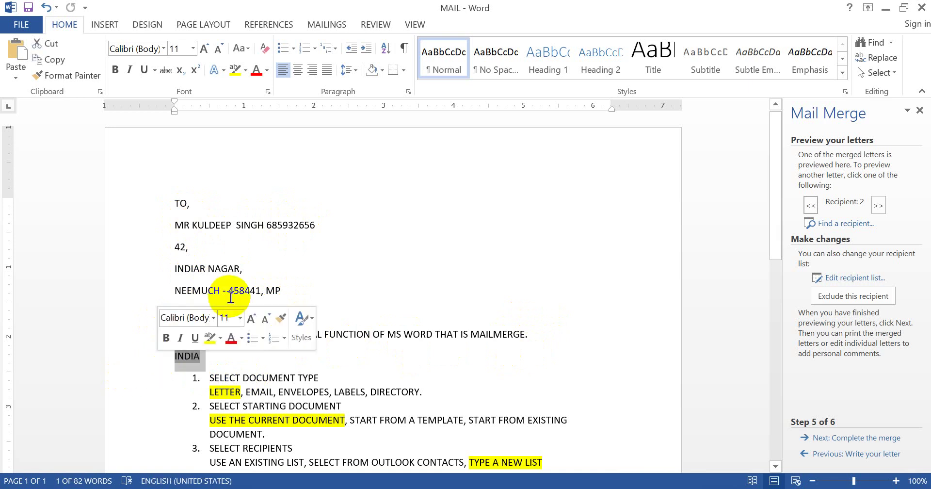
{"action": "left_click", "coordinate": [260, 230]}
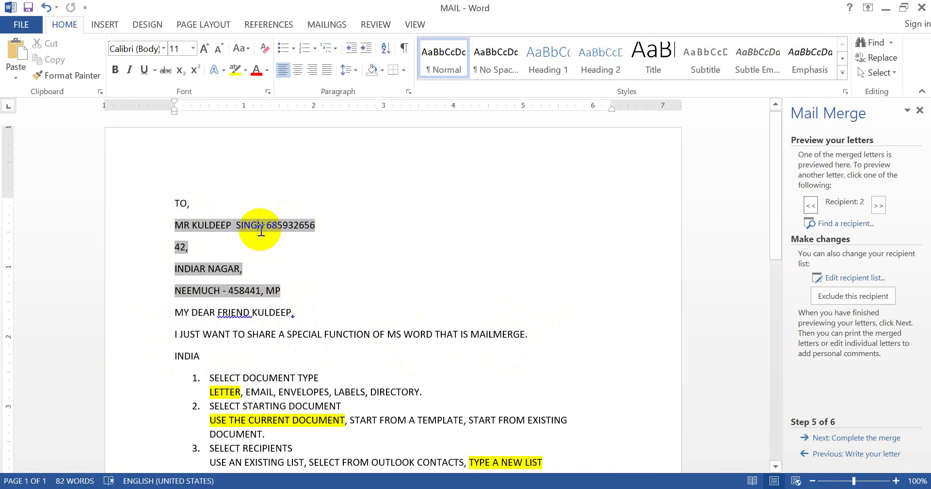
{"action": "left_click", "coordinate": [260, 312]}
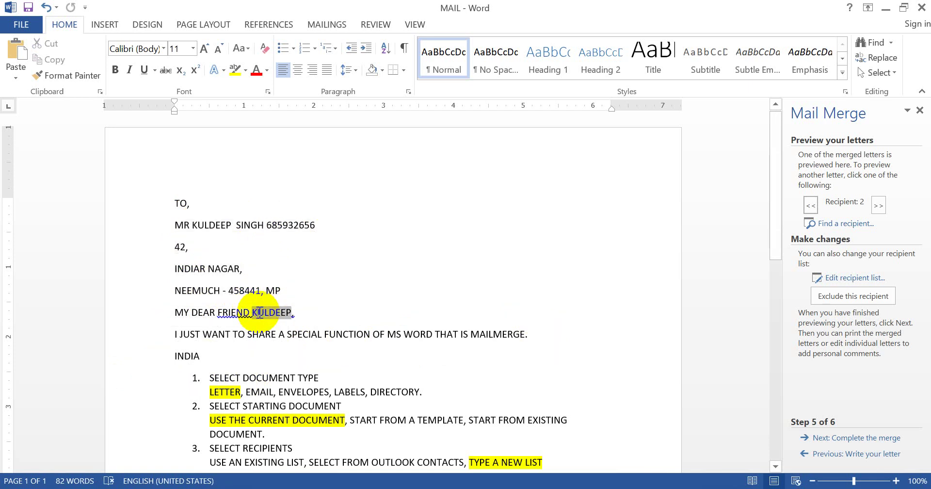
{"action": "left_click", "coordinate": [470, 275]}
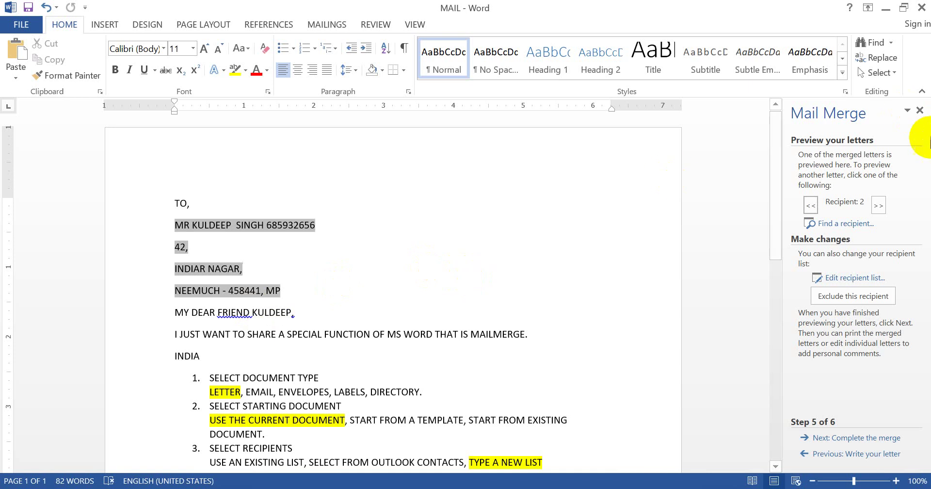
{"action": "left_click", "coordinate": [775, 188]}
{"action": "mouse_move", "coordinate": [776, 188]}
{"action": "left_mouse_down"}
{"action": "mouse_move", "coordinate": [759, 312]}
{"action": "mouse_move", "coordinate": [782, 374]}
{"action": "mouse_move", "coordinate": [746, 150]}
{"action": "mouse_move", "coordinate": [686, 278]}
{"action": "left_mouse_up"}
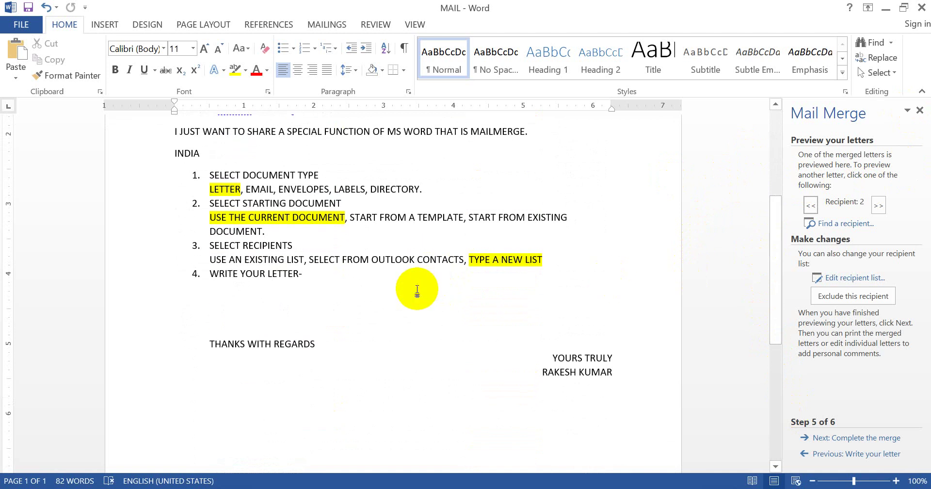
Add '5. PREVIEW YOUR LETTERS-' below WRITE YOUR LETTER- and start empty item 6
{"action": "left_click", "coordinate": [418, 289]}
{"action": "key", "text": "Return"}
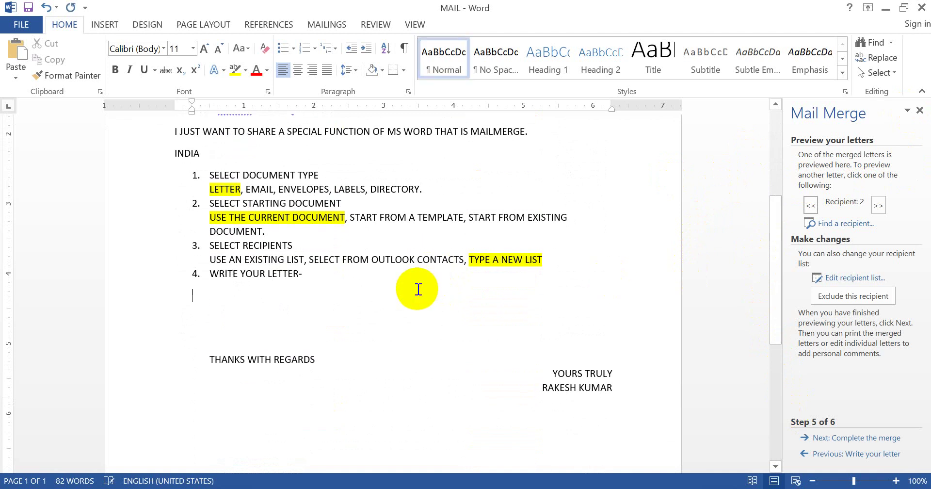
{"action": "type", "text": "5."}
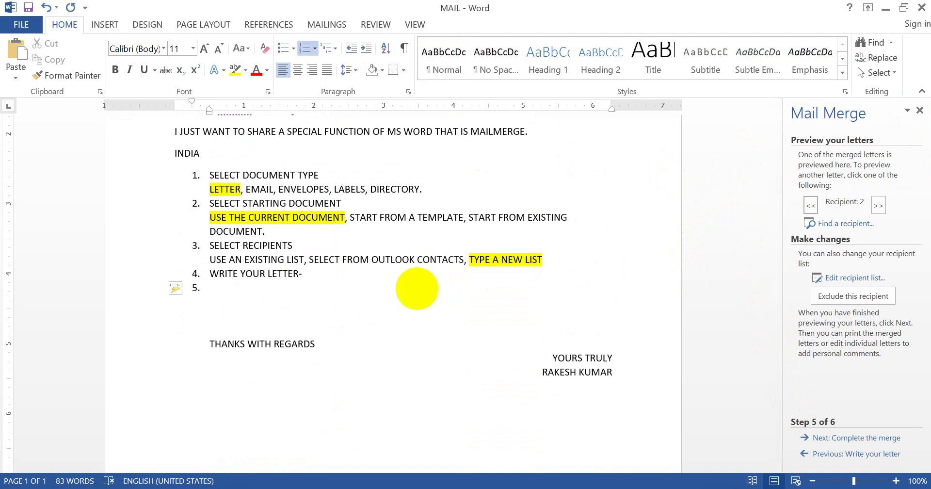
{"action": "type", "text": " PREVIEW YOUR LET"}
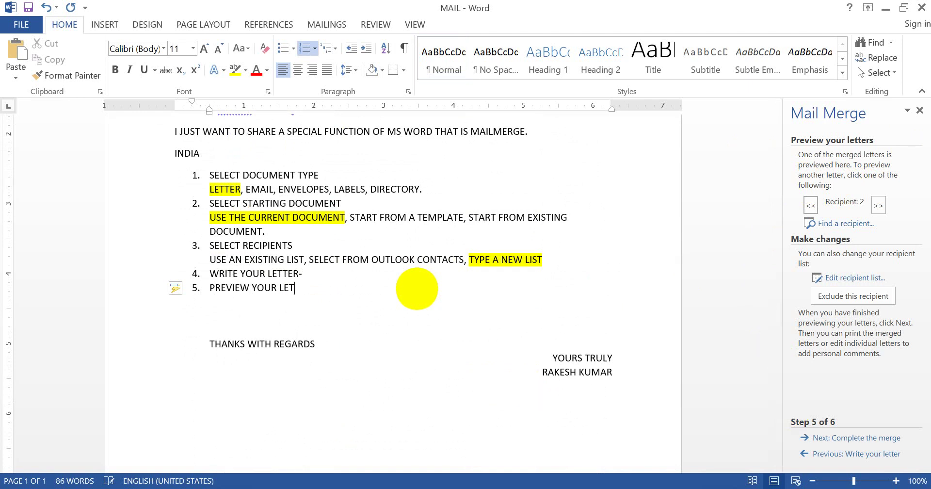
{"action": "type", "text": "TERS-"}
{"action": "key", "text": "Return"}
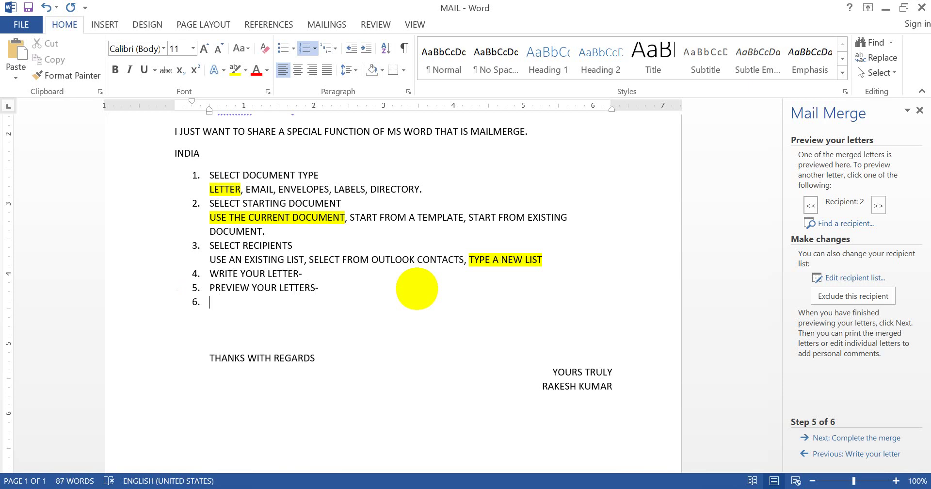
Advance the mail merge to step 6 and type 'COMPLETE THE MERGE-' as item 6
{"action": "left_click", "coordinate": [869, 438]}
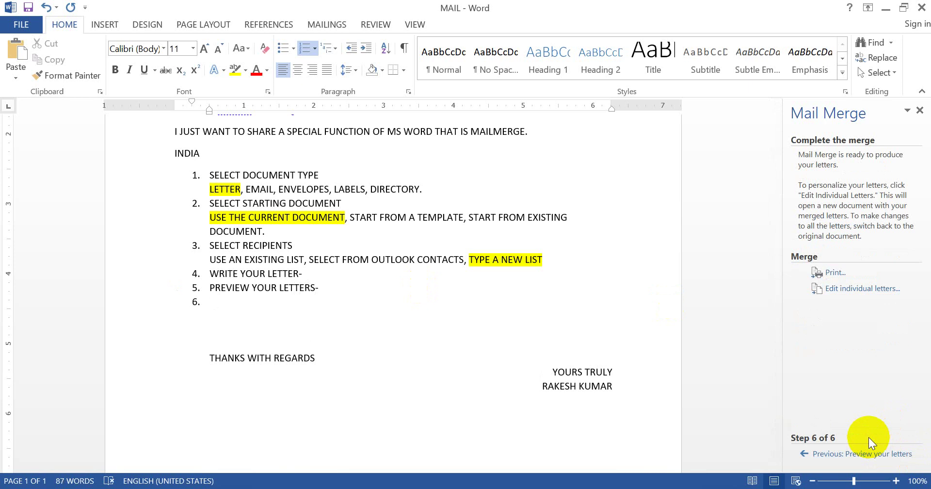
{"action": "type", "text": "COMPLETE THE MERG"}
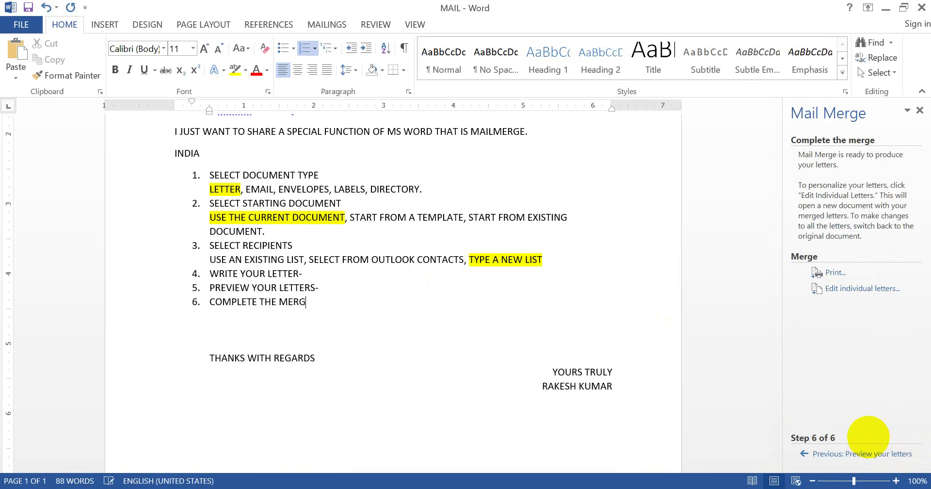
{"action": "type", "text": "E-"}
{"action": "key", "text": "Up"}
{"action": "key", "text": "Up"}
{"action": "key", "text": "Up"}
{"action": "key", "text": "Up"}
{"action": "key", "text": "Up"}
{"action": "key", "text": "Up"}
{"action": "key", "text": "Up"}
{"action": "key", "text": "Up"}
{"action": "key", "text": "Up"}
{"action": "key", "text": "Up"}
{"action": "key", "text": "Up"}
{"action": "key", "text": "Up"}
{"action": "key", "text": "Up"}
{"action": "key", "text": "Up"}
{"action": "key", "text": "Up"}
{"action": "key", "text": "Up"}
{"action": "key", "text": "Up"}
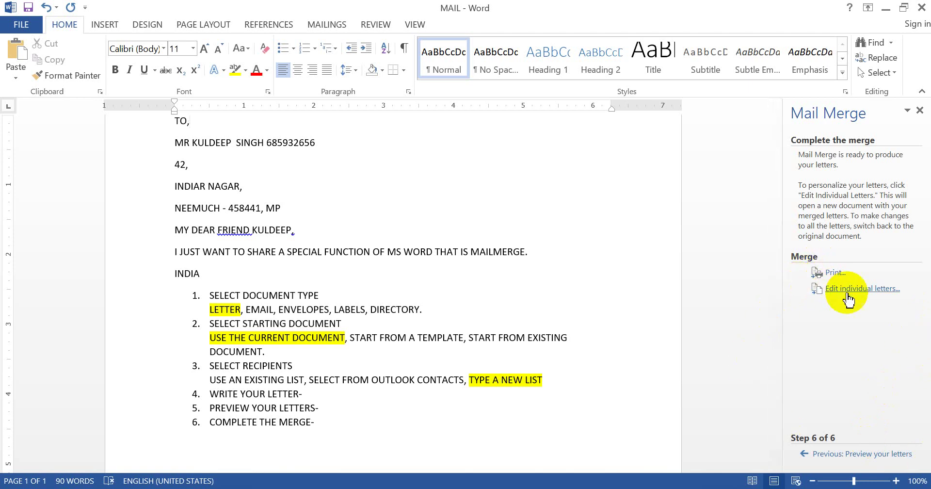
Type 'EDIT INDIVIDUAL LETTER' on the line below item 6
{"action": "left_click", "coordinate": [429, 438]}
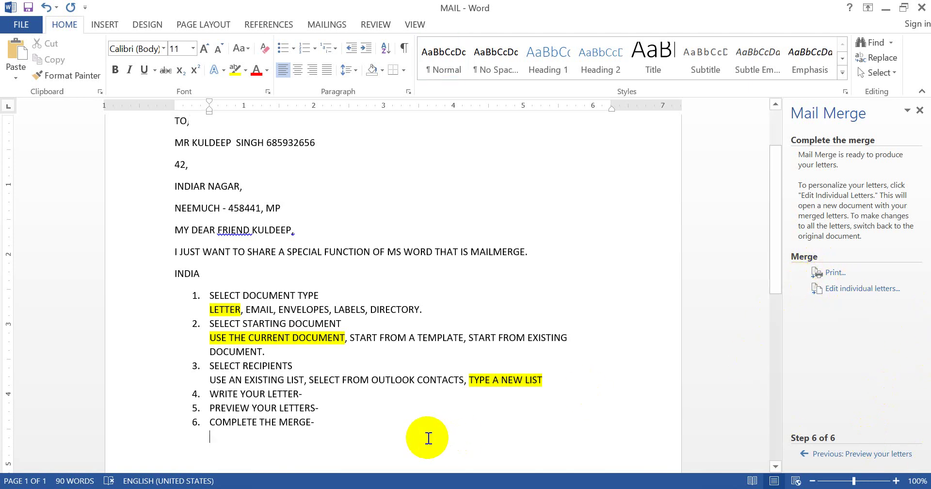
{"action": "type", "text": "DE"}
{"action": "key", "text": "BackSpace"}
{"action": "key", "text": "BackSpace"}
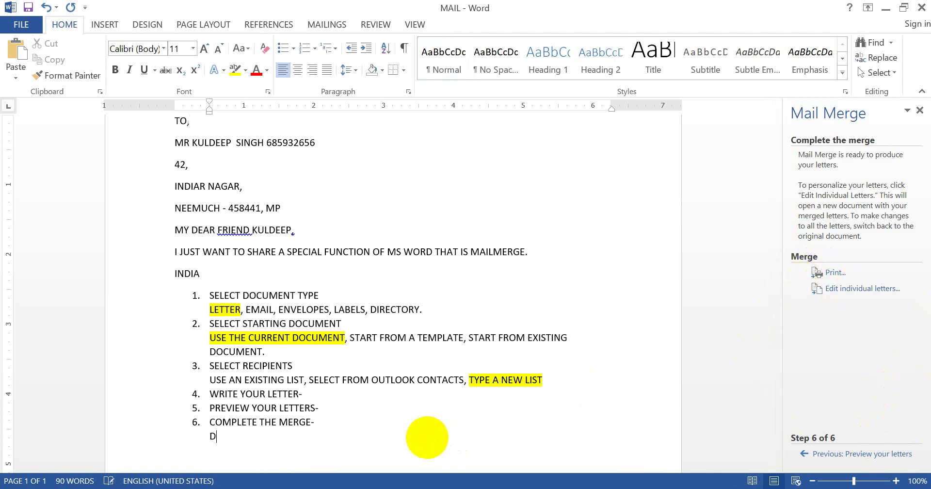
{"action": "type", "text": "EDIT INDIVIDUAL LEET"}
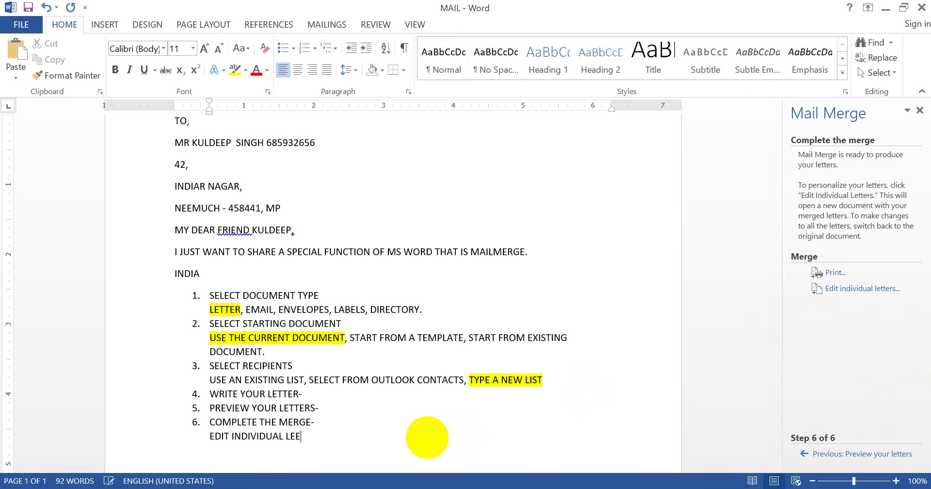
{"action": "key", "text": "BackSpace"}
{"action": "key", "text": "BackSpace"}
{"action": "key", "text": "BackSpace"}
{"action": "type", "text": "T"}
{"action": "key", "text": "BackSpace"}
{"action": "type", "text": "ETTER"}
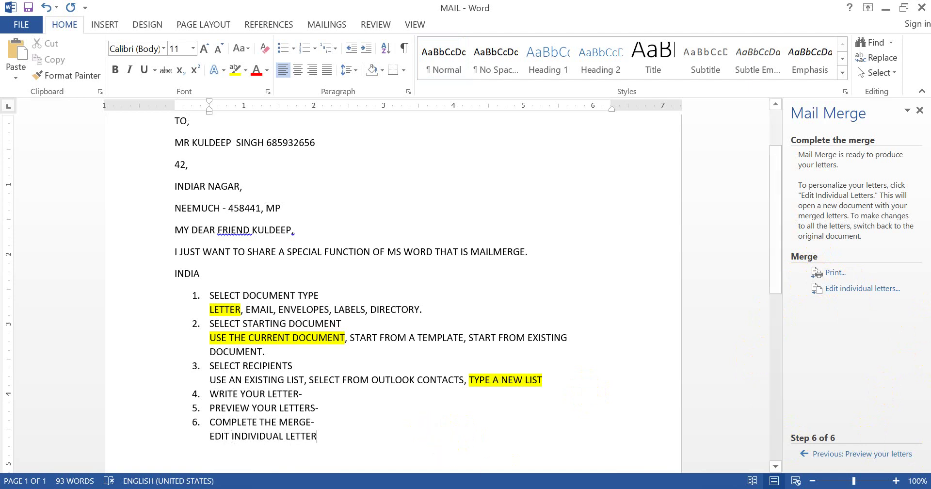
Merge all records into a new Letters1 document via Edit individual letters
{"action": "left_click", "coordinate": [839, 295]}
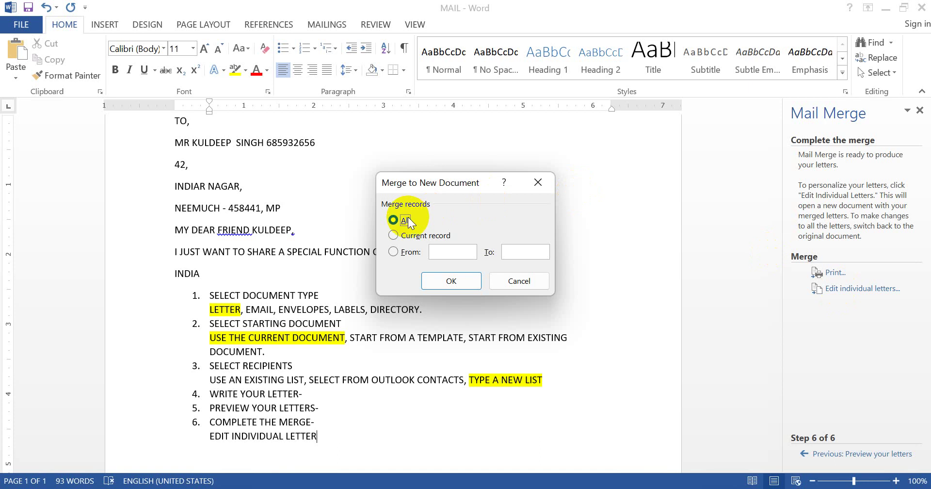
{"action": "left_click", "coordinate": [412, 236]}
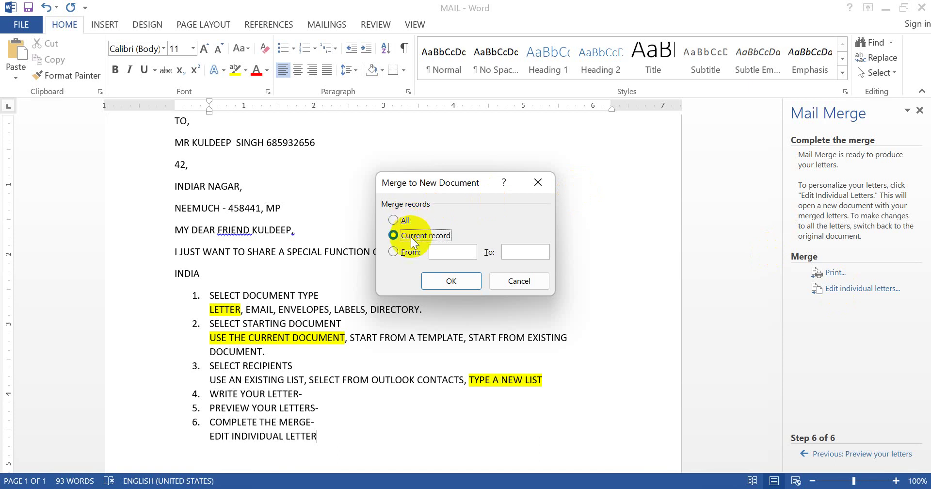
{"action": "left_click", "coordinate": [408, 252]}
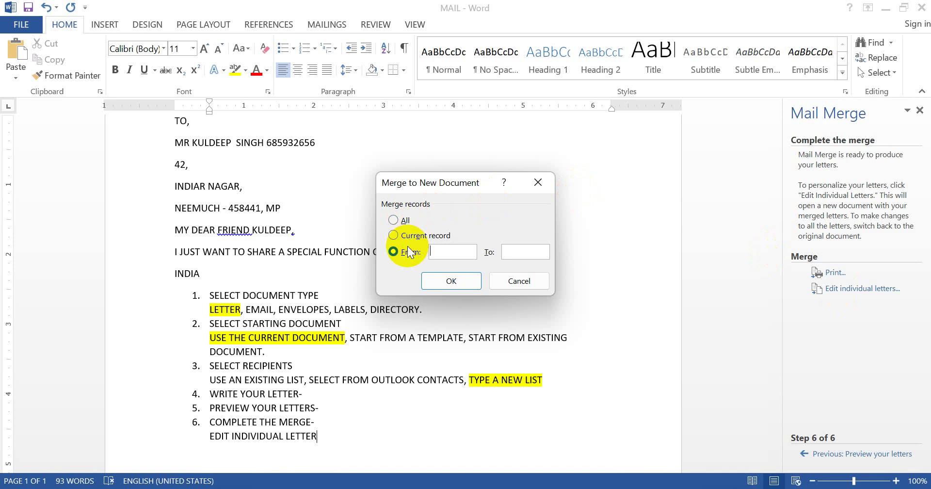
{"action": "left_click", "coordinate": [394, 220]}
{"action": "left_click", "coordinate": [476, 275]}
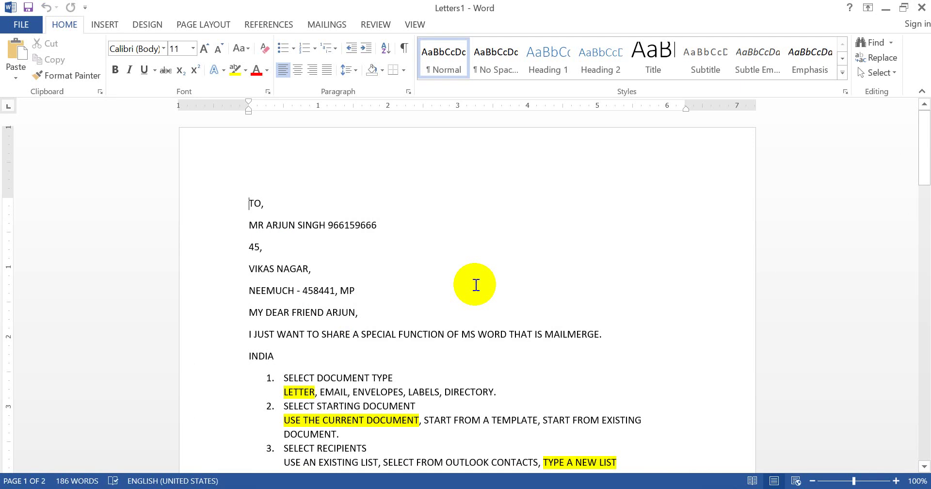
{"action": "left_click_drag", "start_coordinate": [925, 164], "coordinate": [925, 480]}
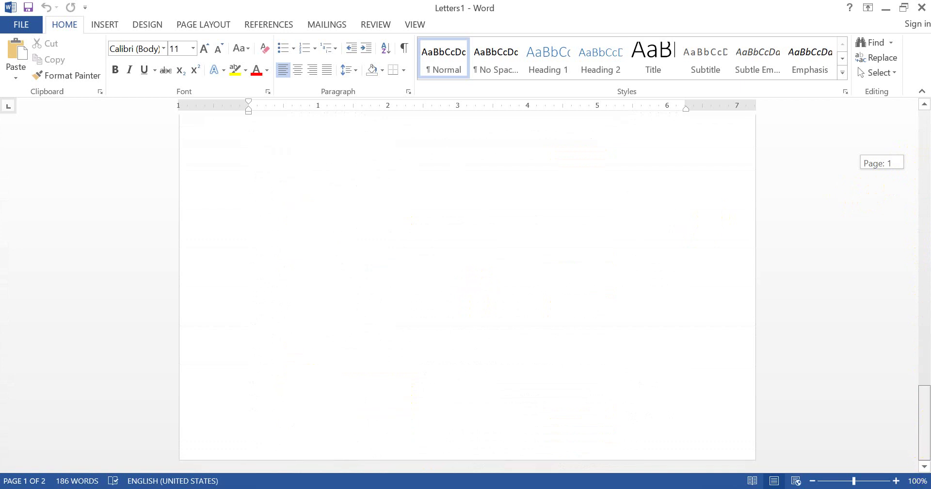
{"action": "scroll", "coordinate": [883, 287], "scroll_direction": "up", "scroll_amount": 10}
{"action": "scroll", "coordinate": [866, 145], "scroll_direction": "up", "scroll_amount": 10}
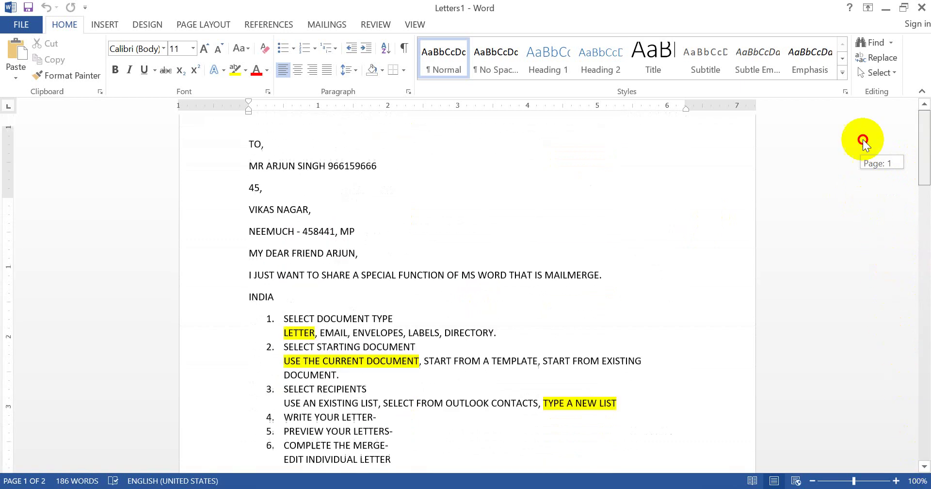
{"action": "scroll", "coordinate": [863, 134], "scroll_direction": "up", "scroll_amount": 2}
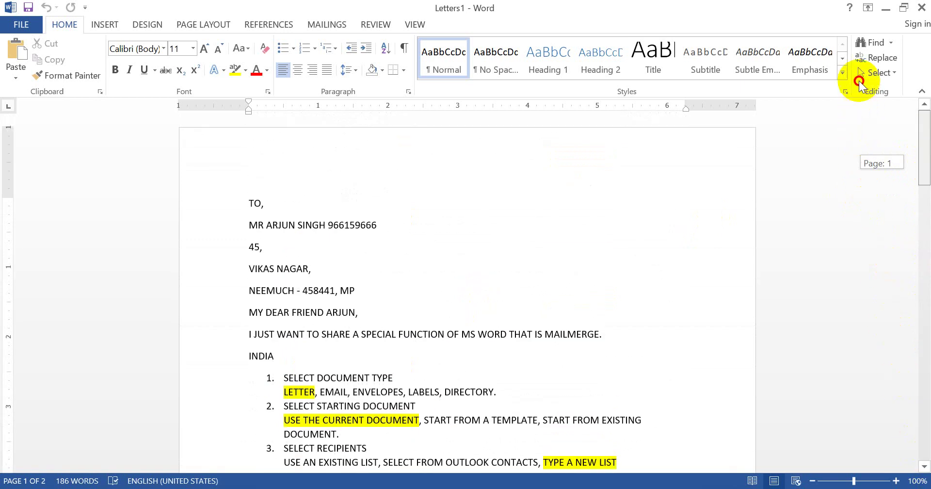
{"action": "scroll", "coordinate": [864, 204], "scroll_direction": "down", "scroll_amount": 15}
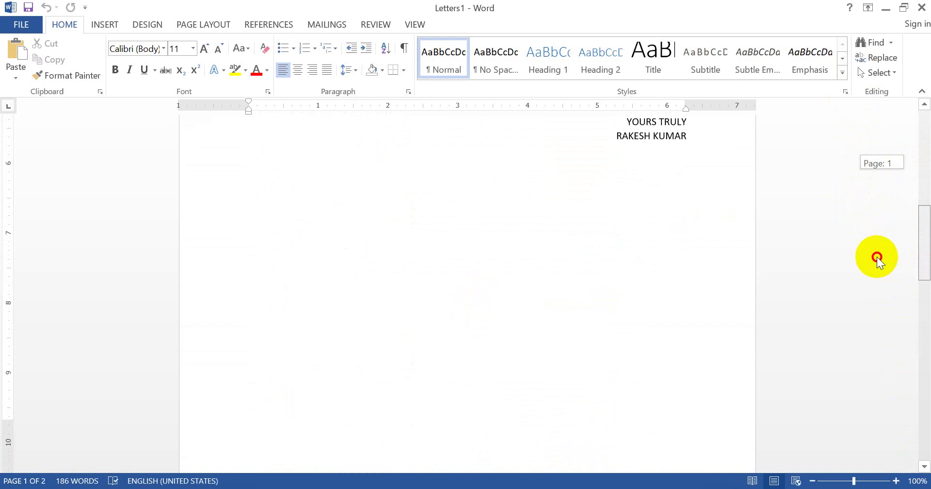
{"action": "scroll", "coordinate": [868, 209], "scroll_direction": "up", "scroll_amount": 15}
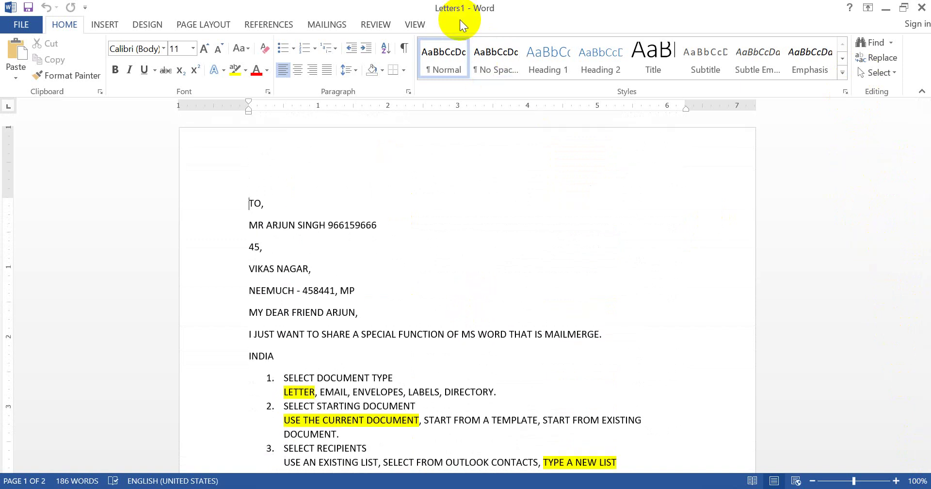